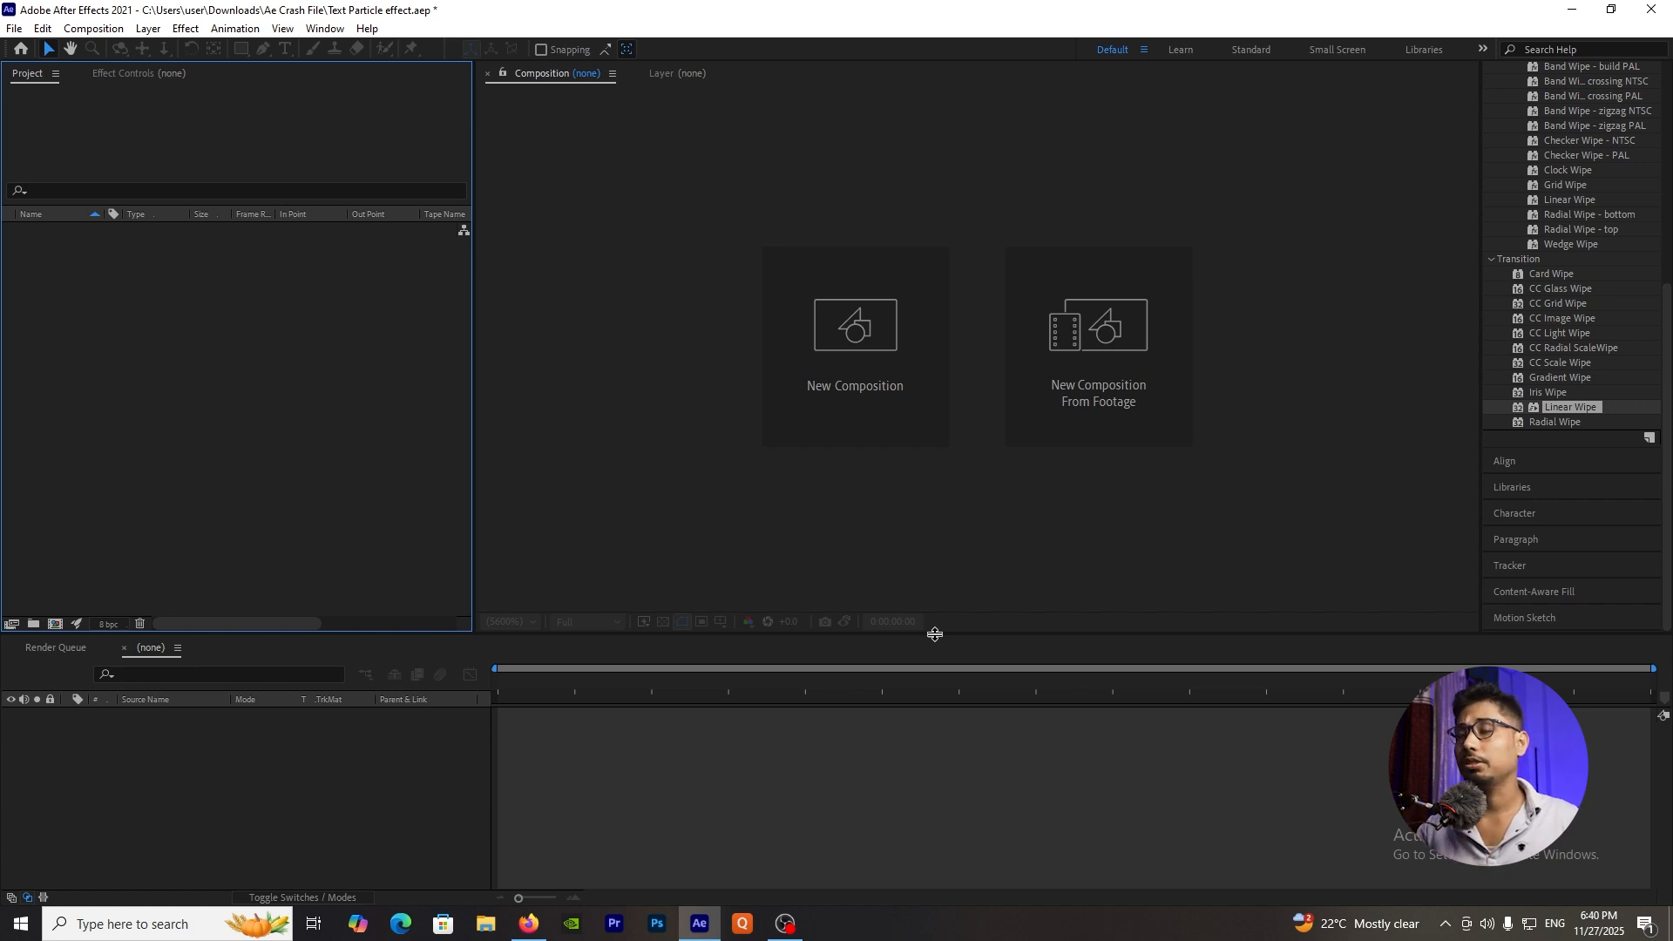
Reset the Default workspace to its saved layout.
click(1080, 489)
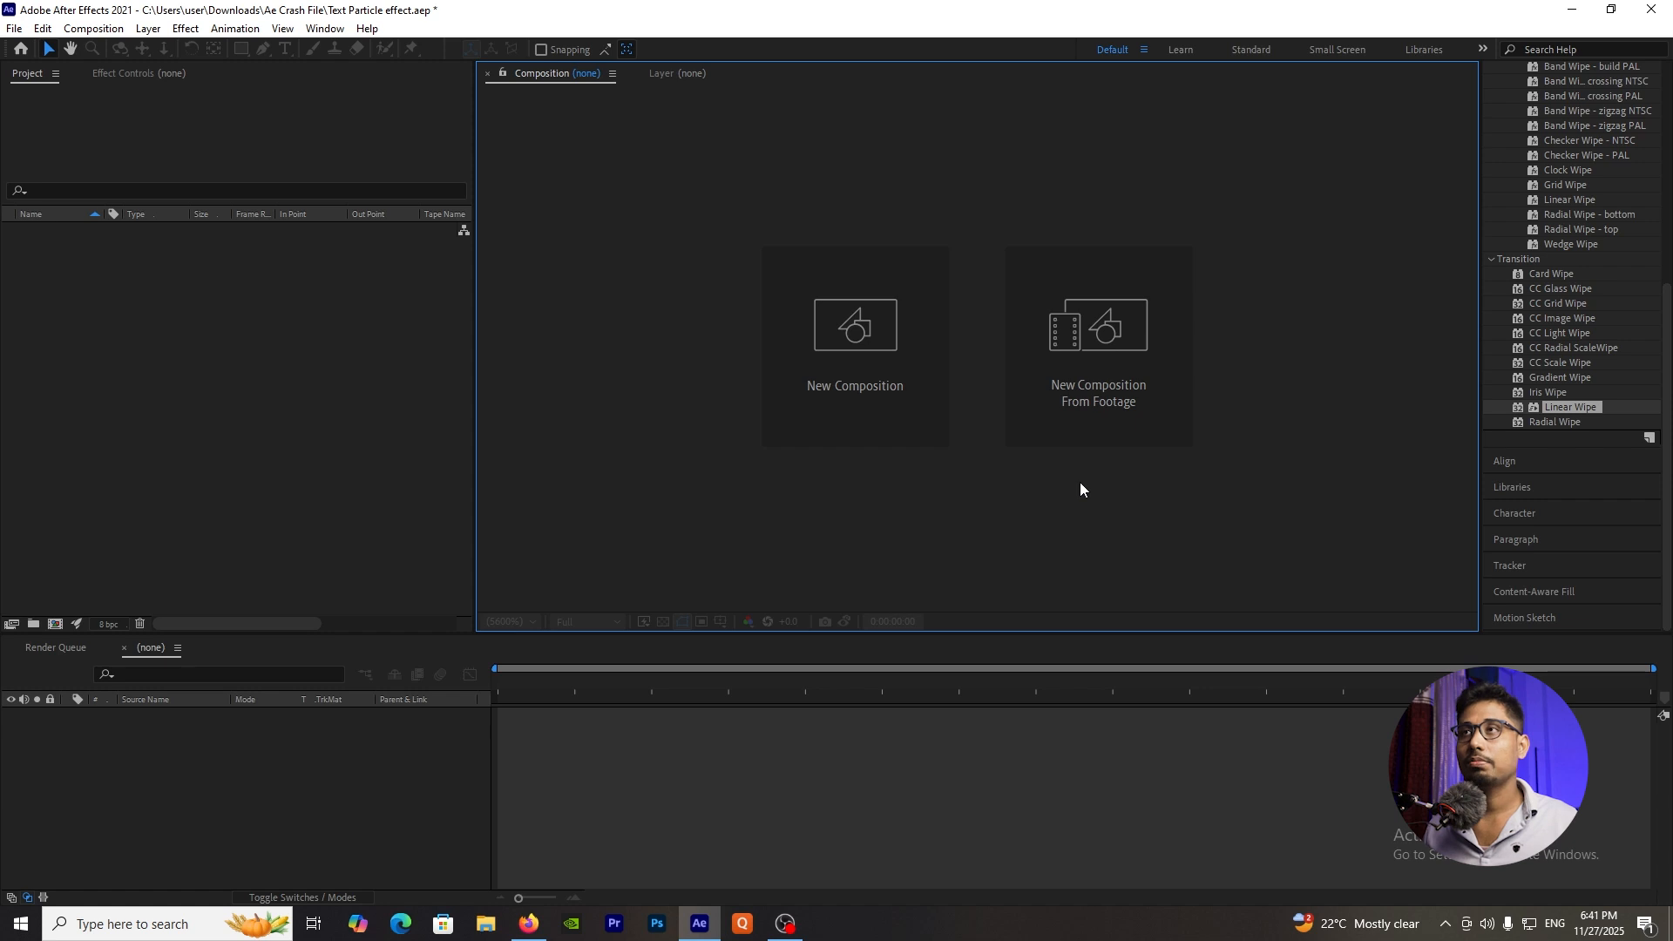
click(339, 30)
mouse_move(362, 52)
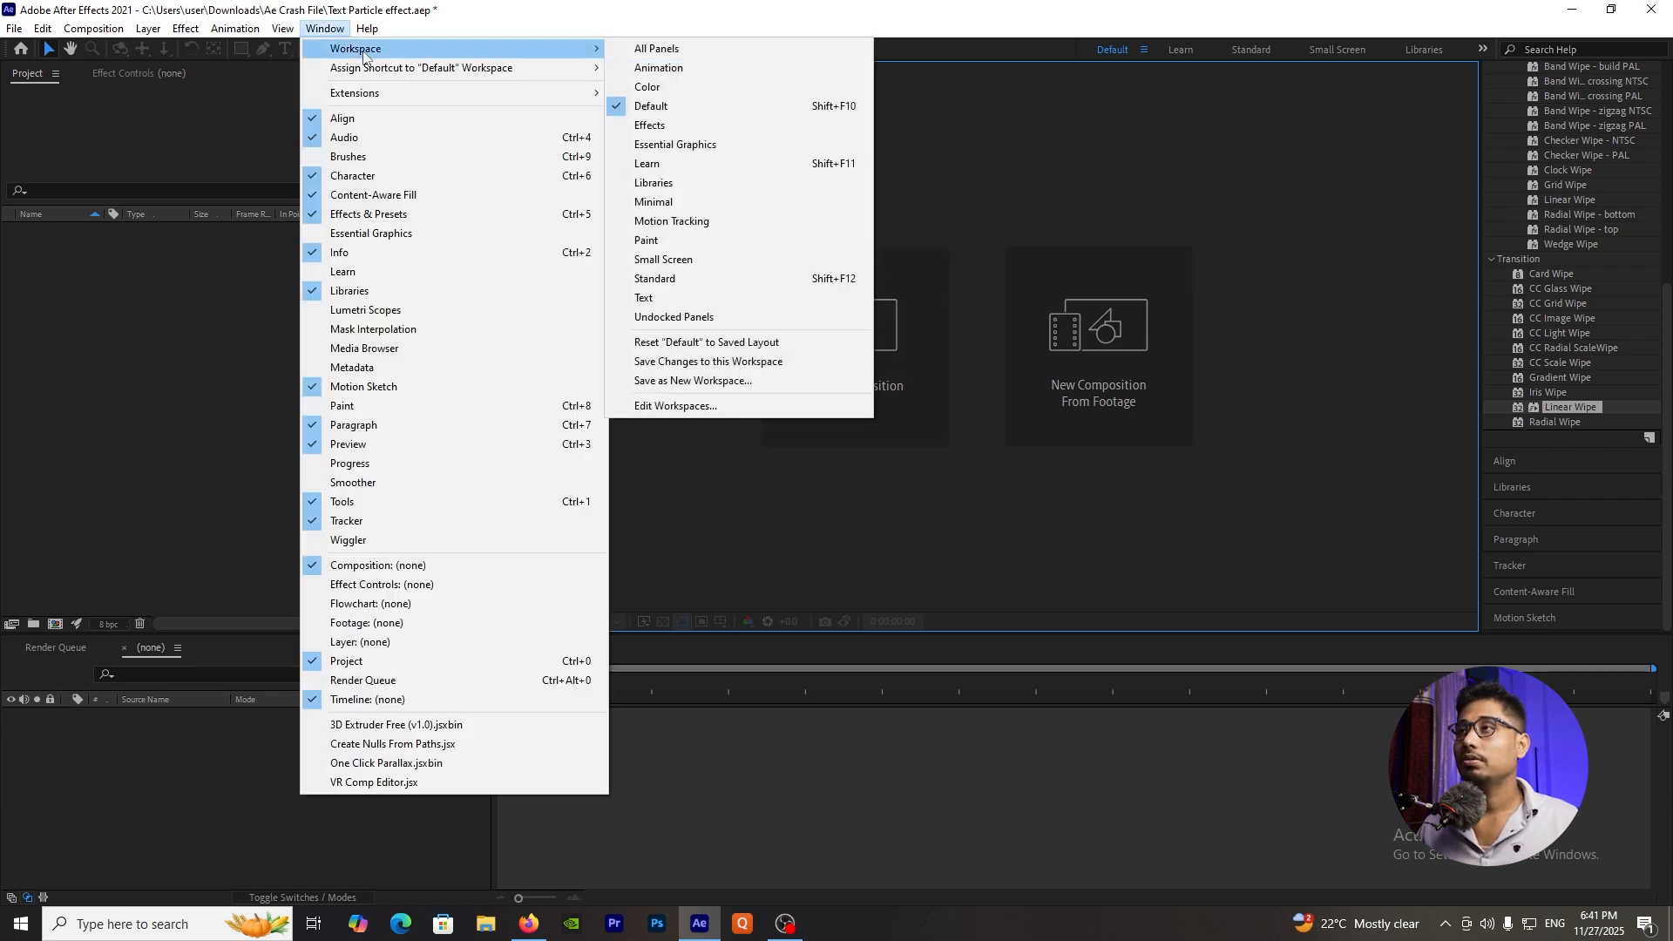
click(660, 344)
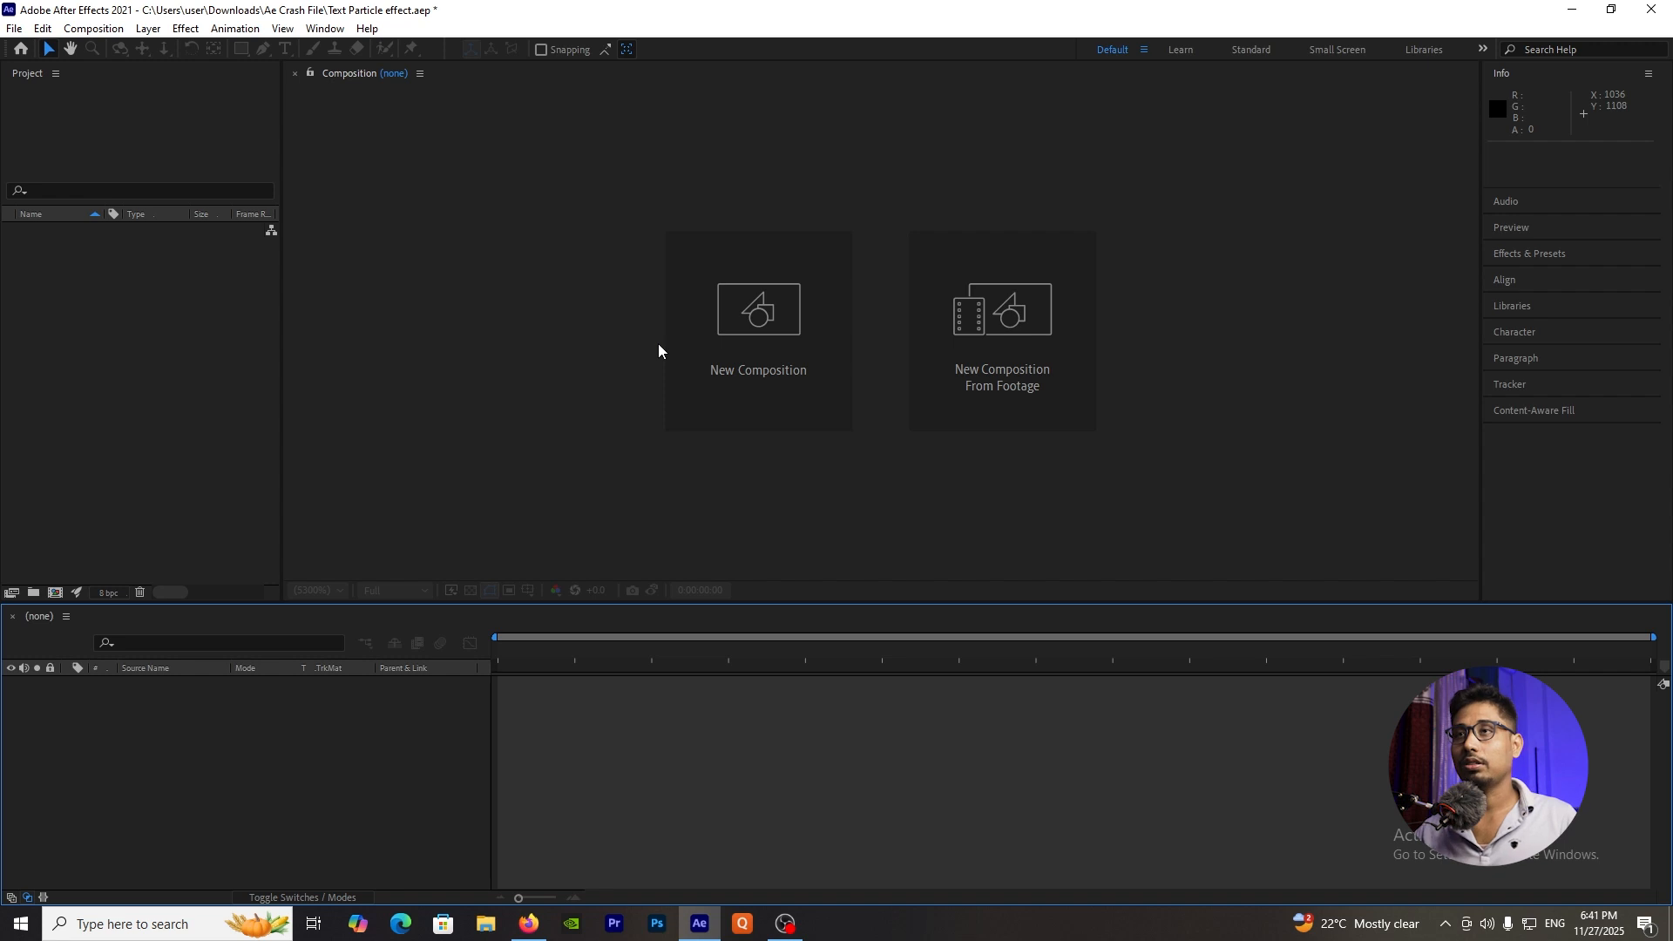
Create a 1920 x 1080 px composition at 30 frames per second with a duration of 0:00:10:00.
click(841, 263)
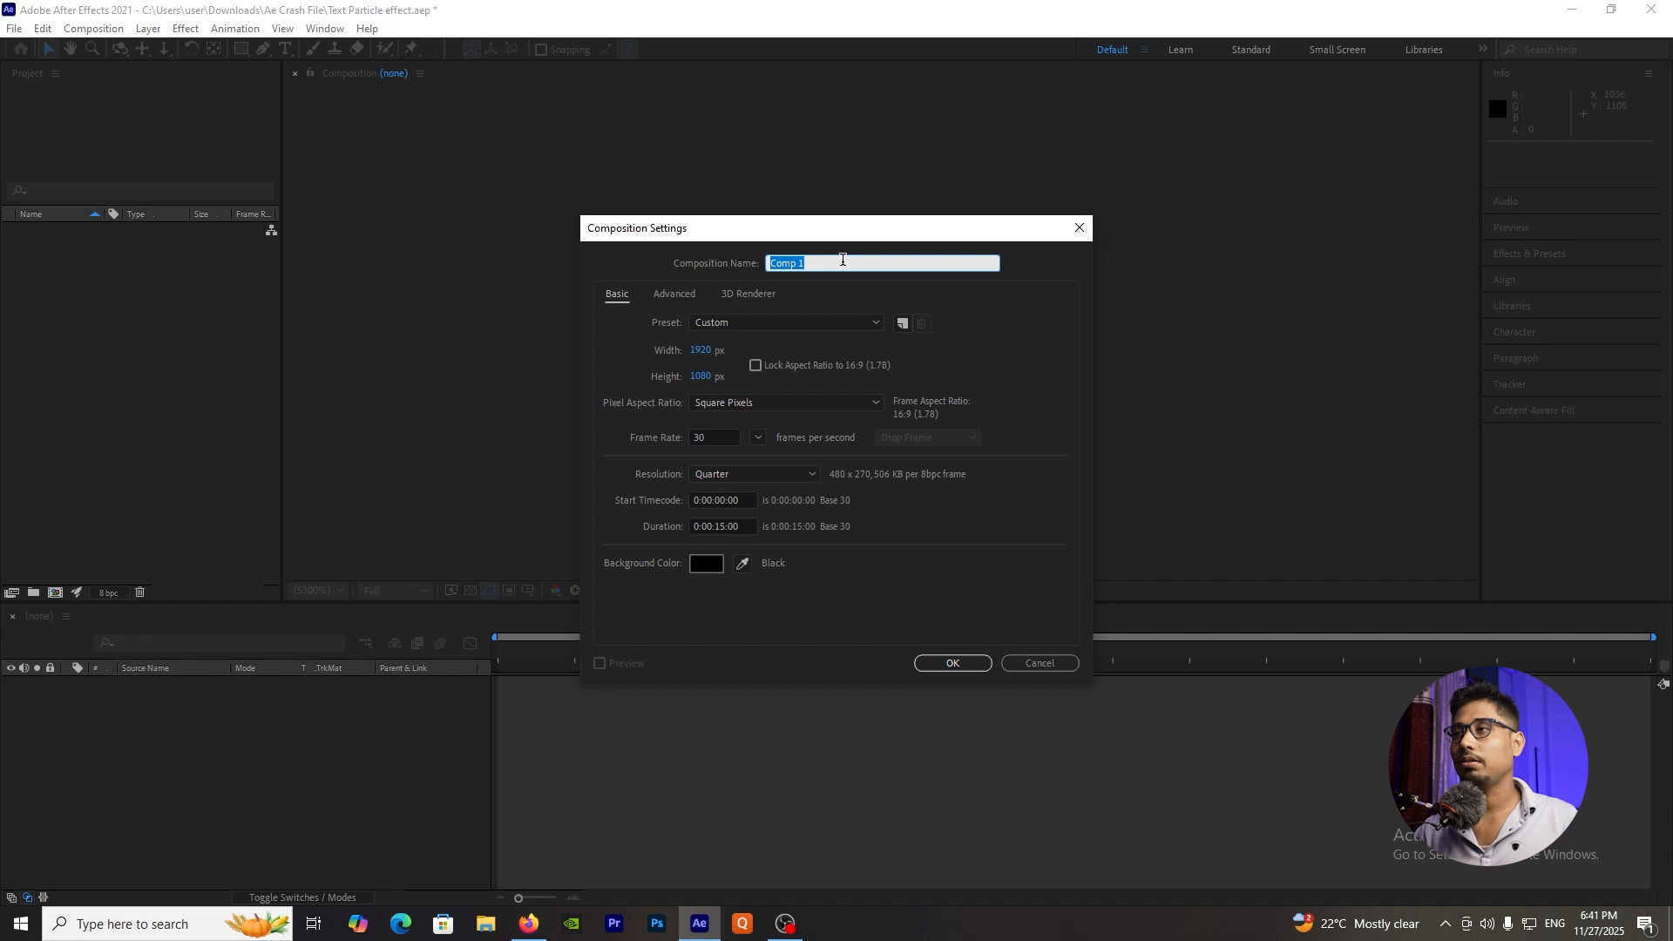
click(702, 350)
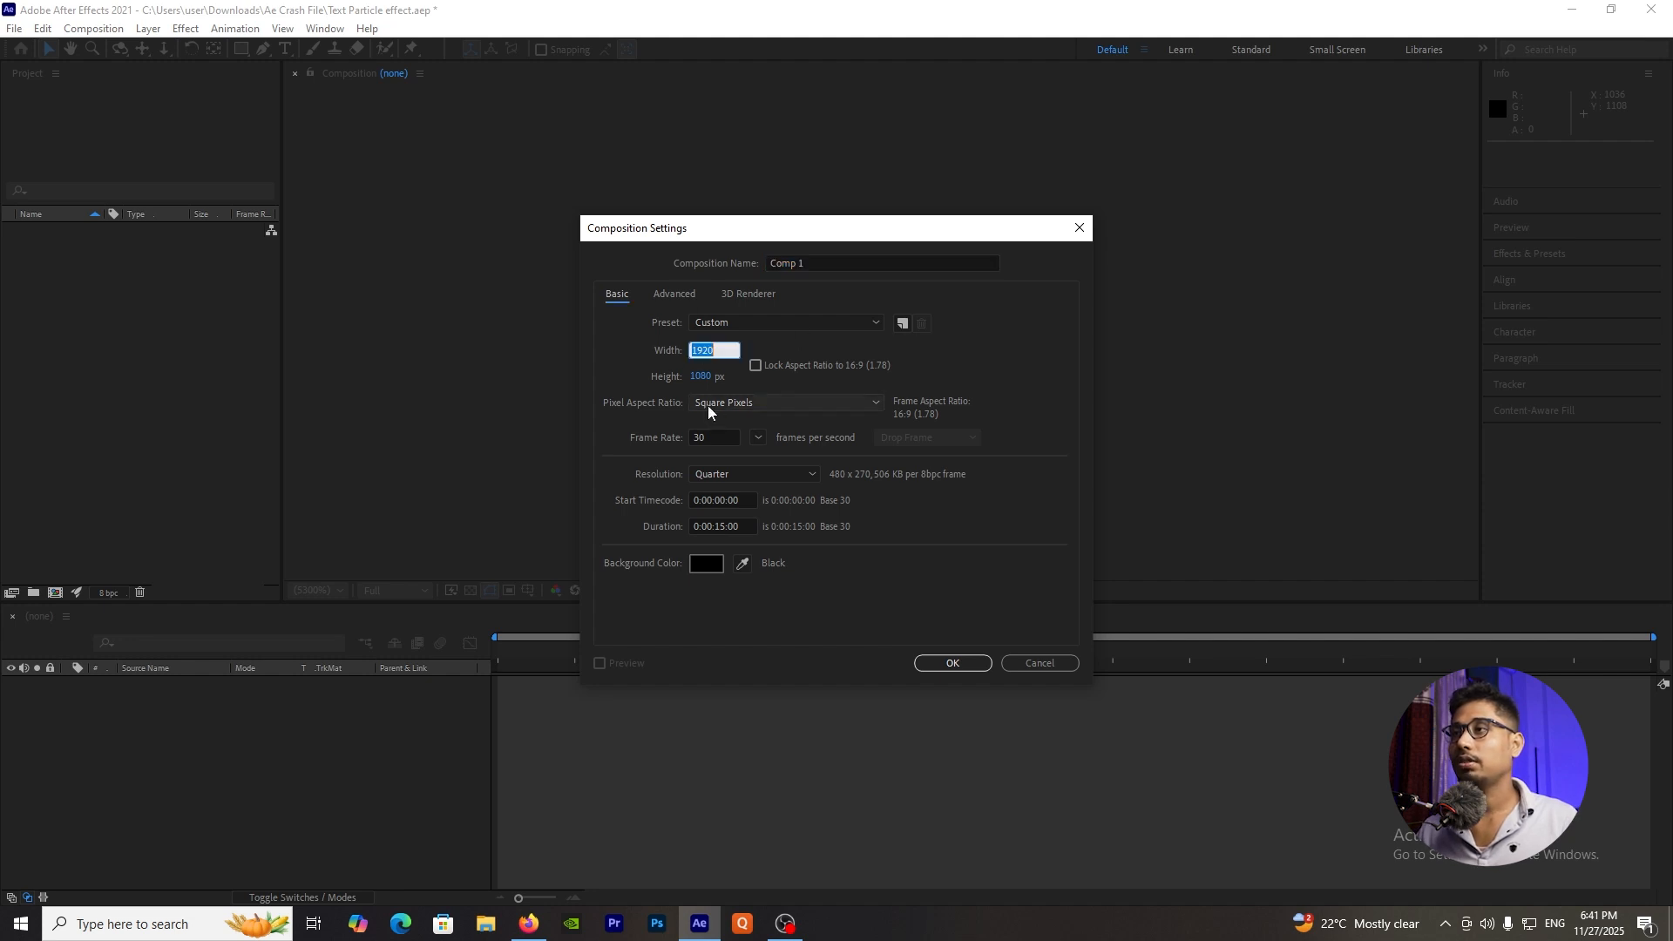
click(703, 379)
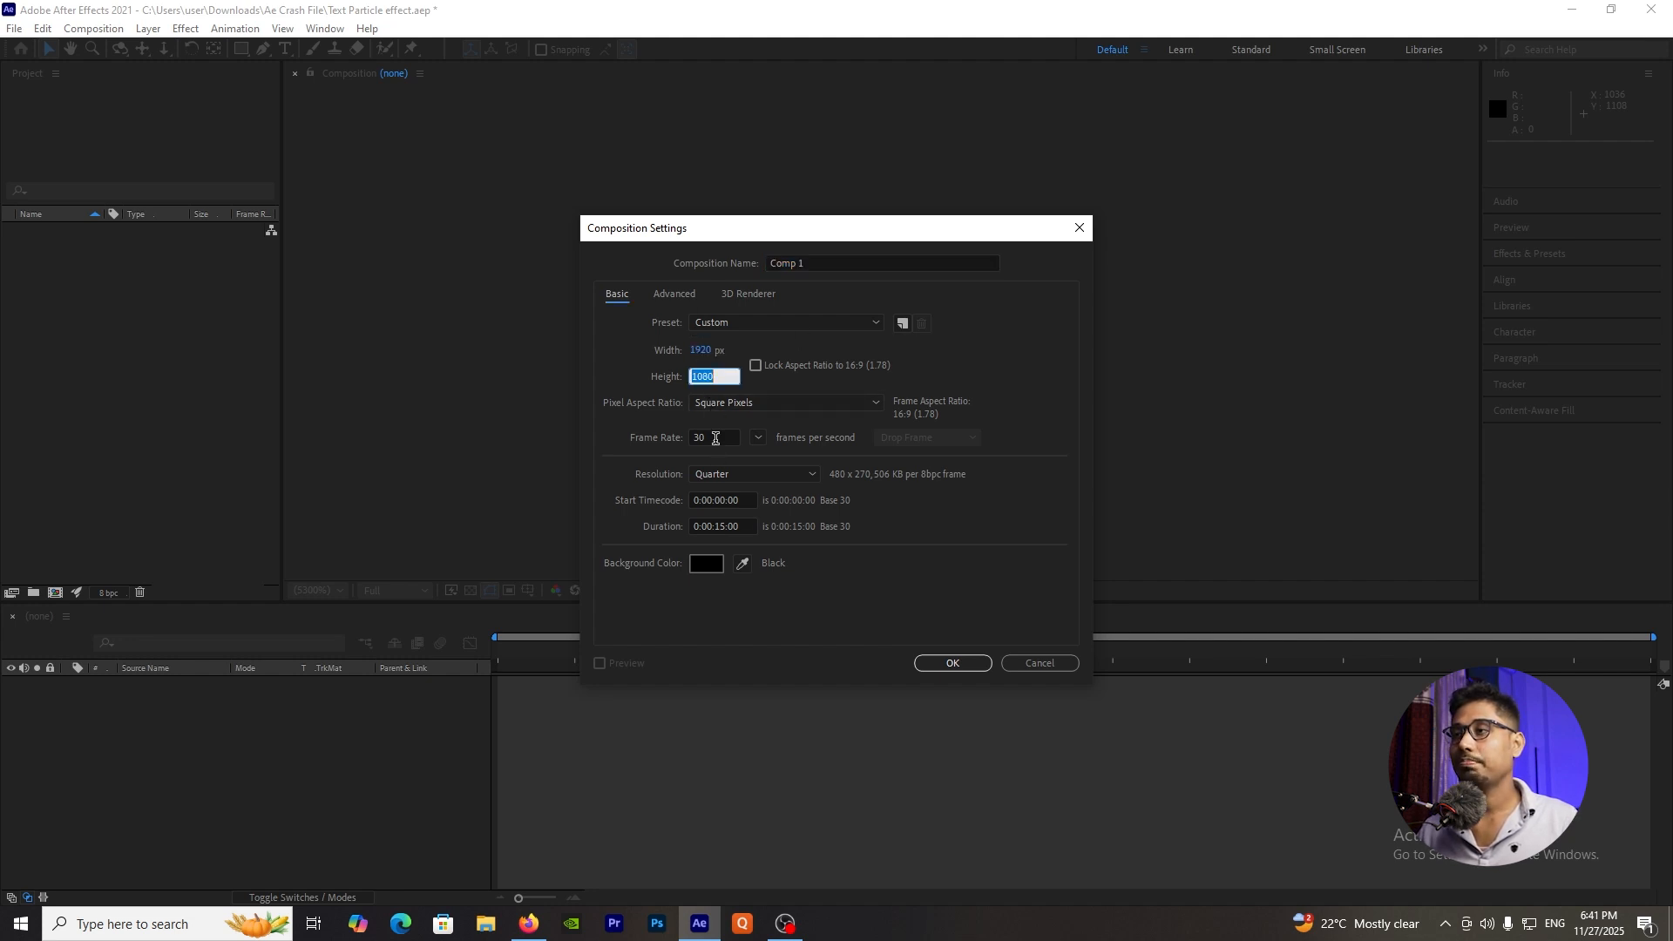
click(715, 439)
click(760, 439)
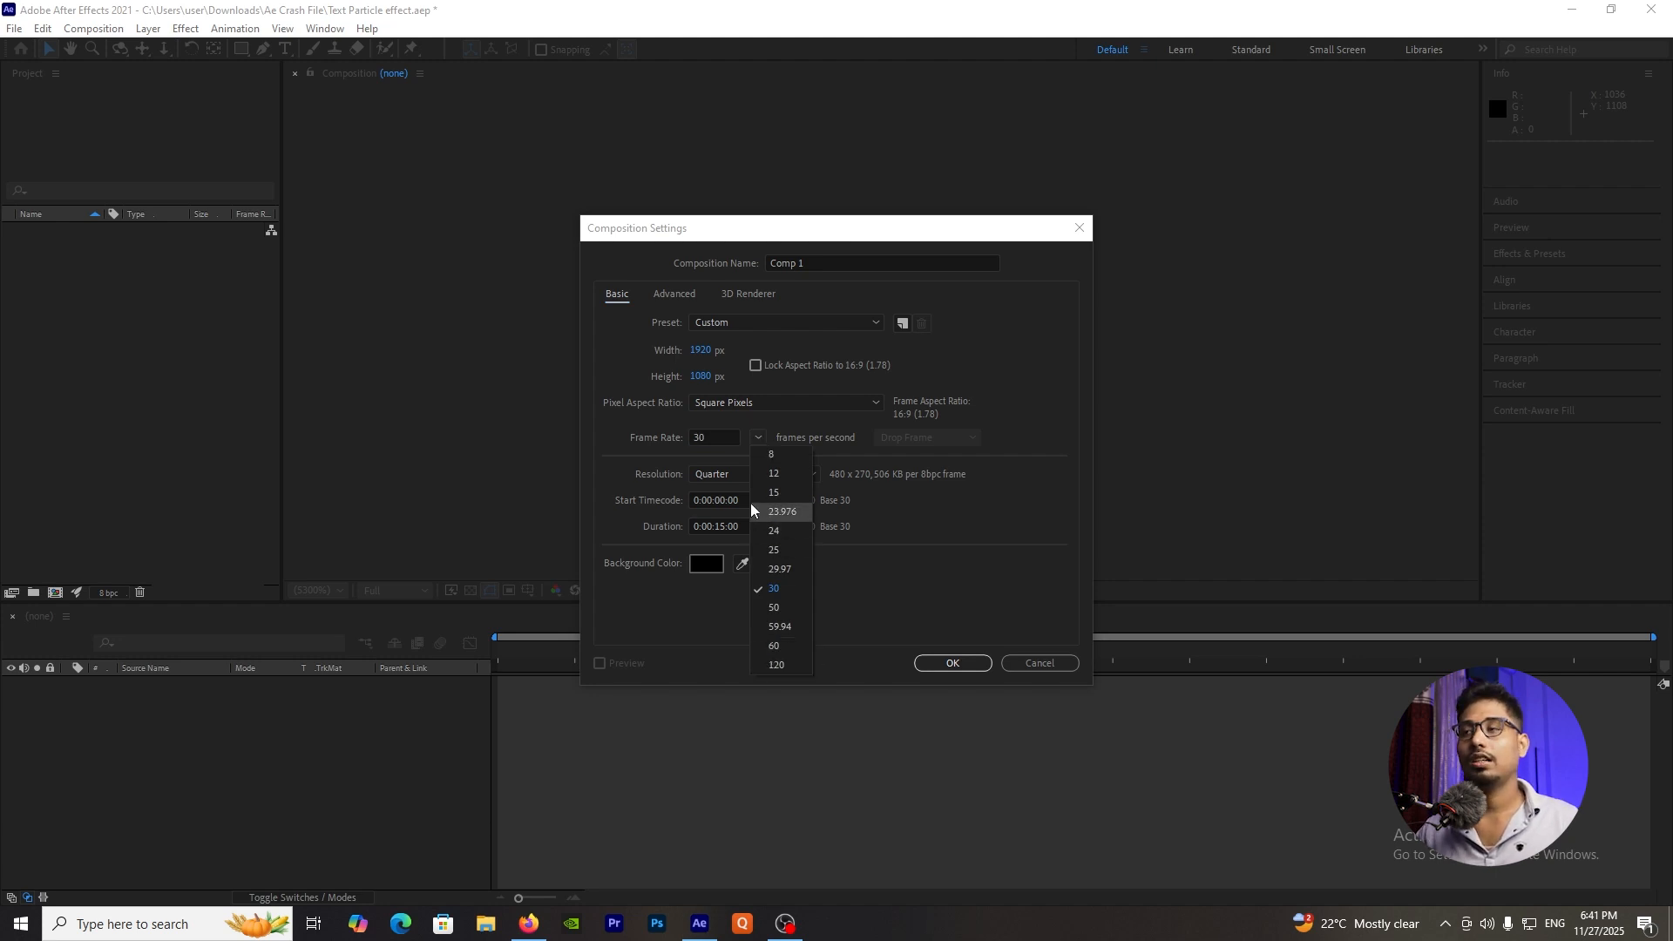
click(902, 566)
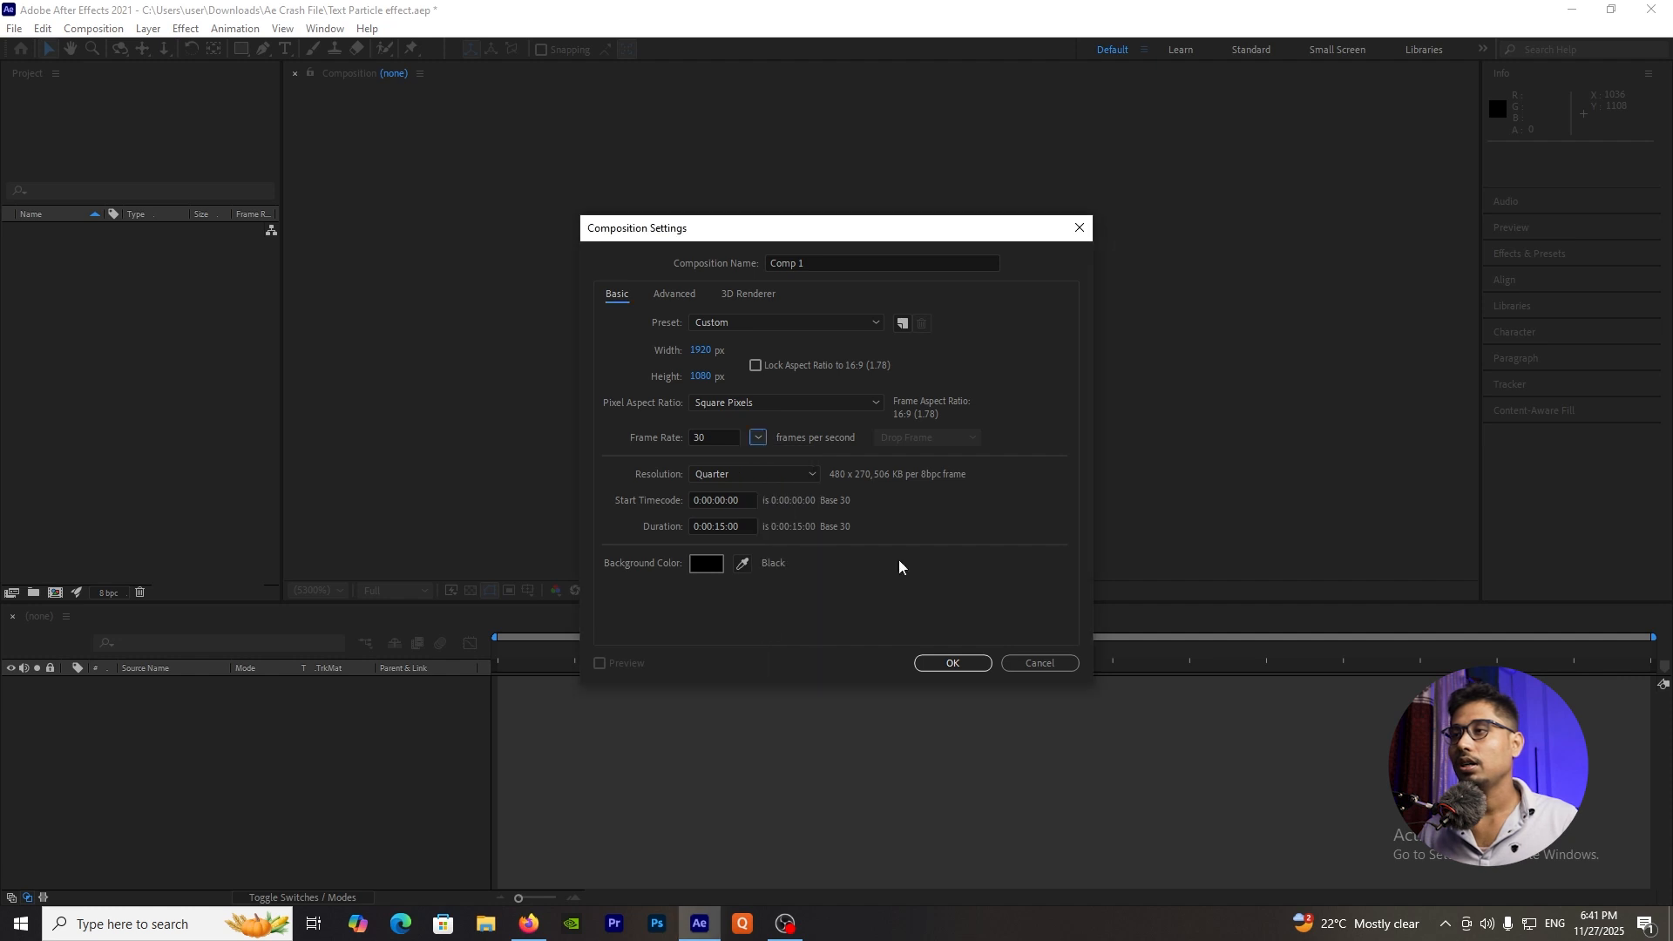
click(724, 527)
key(BackSpace)
text(0)
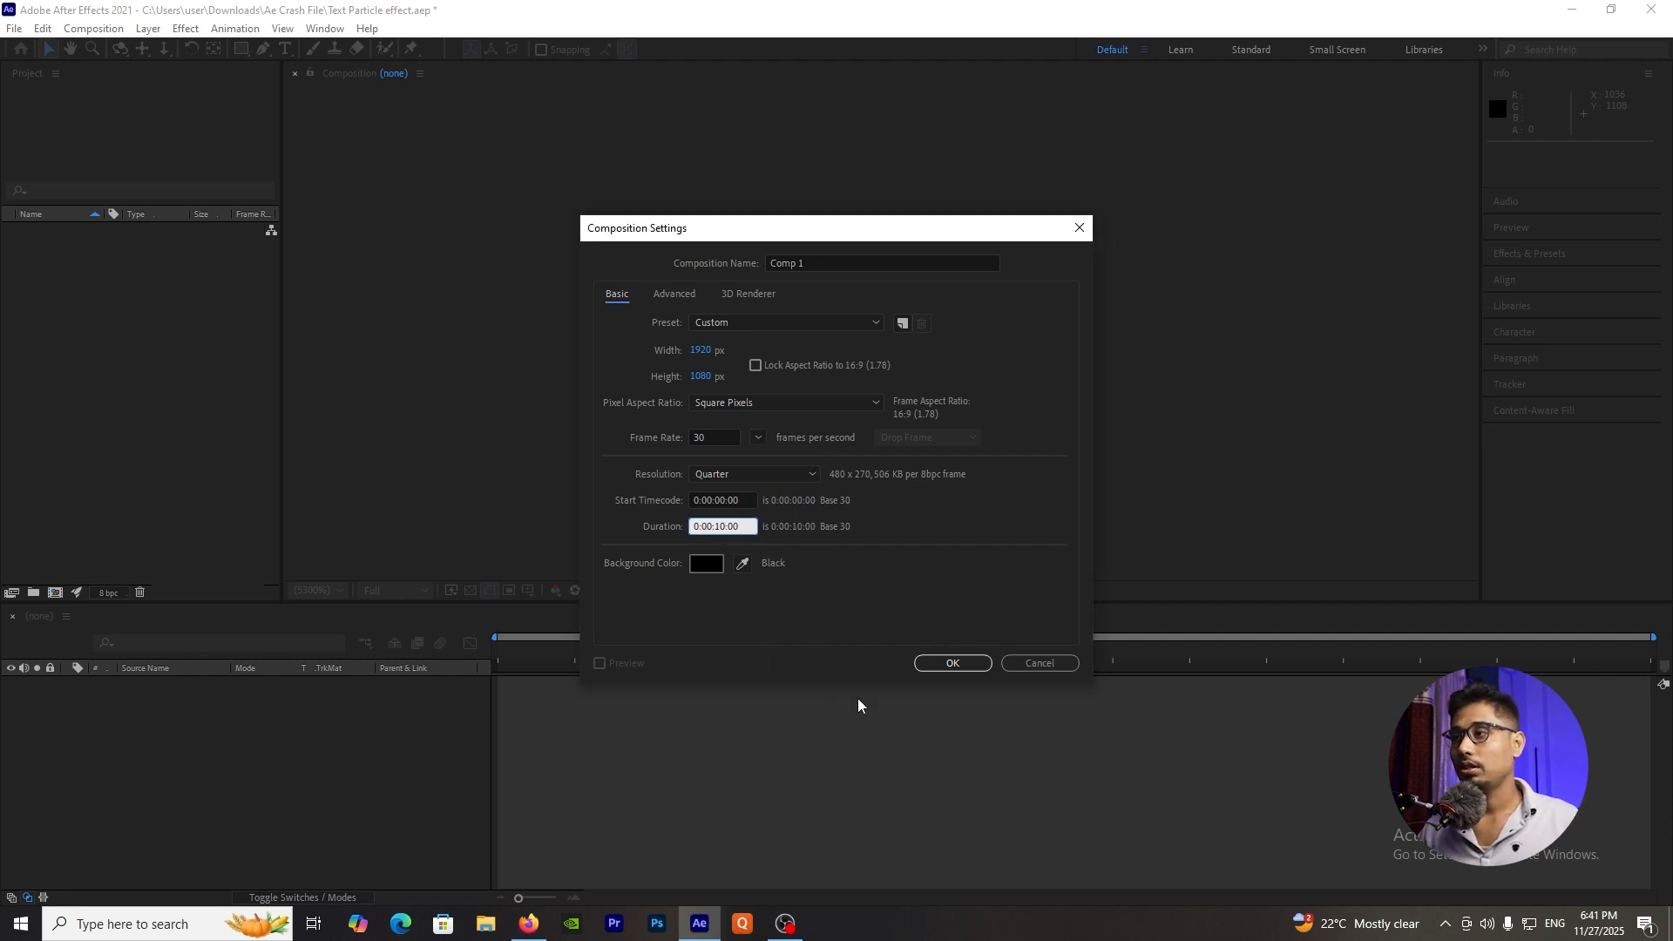
click(952, 663)
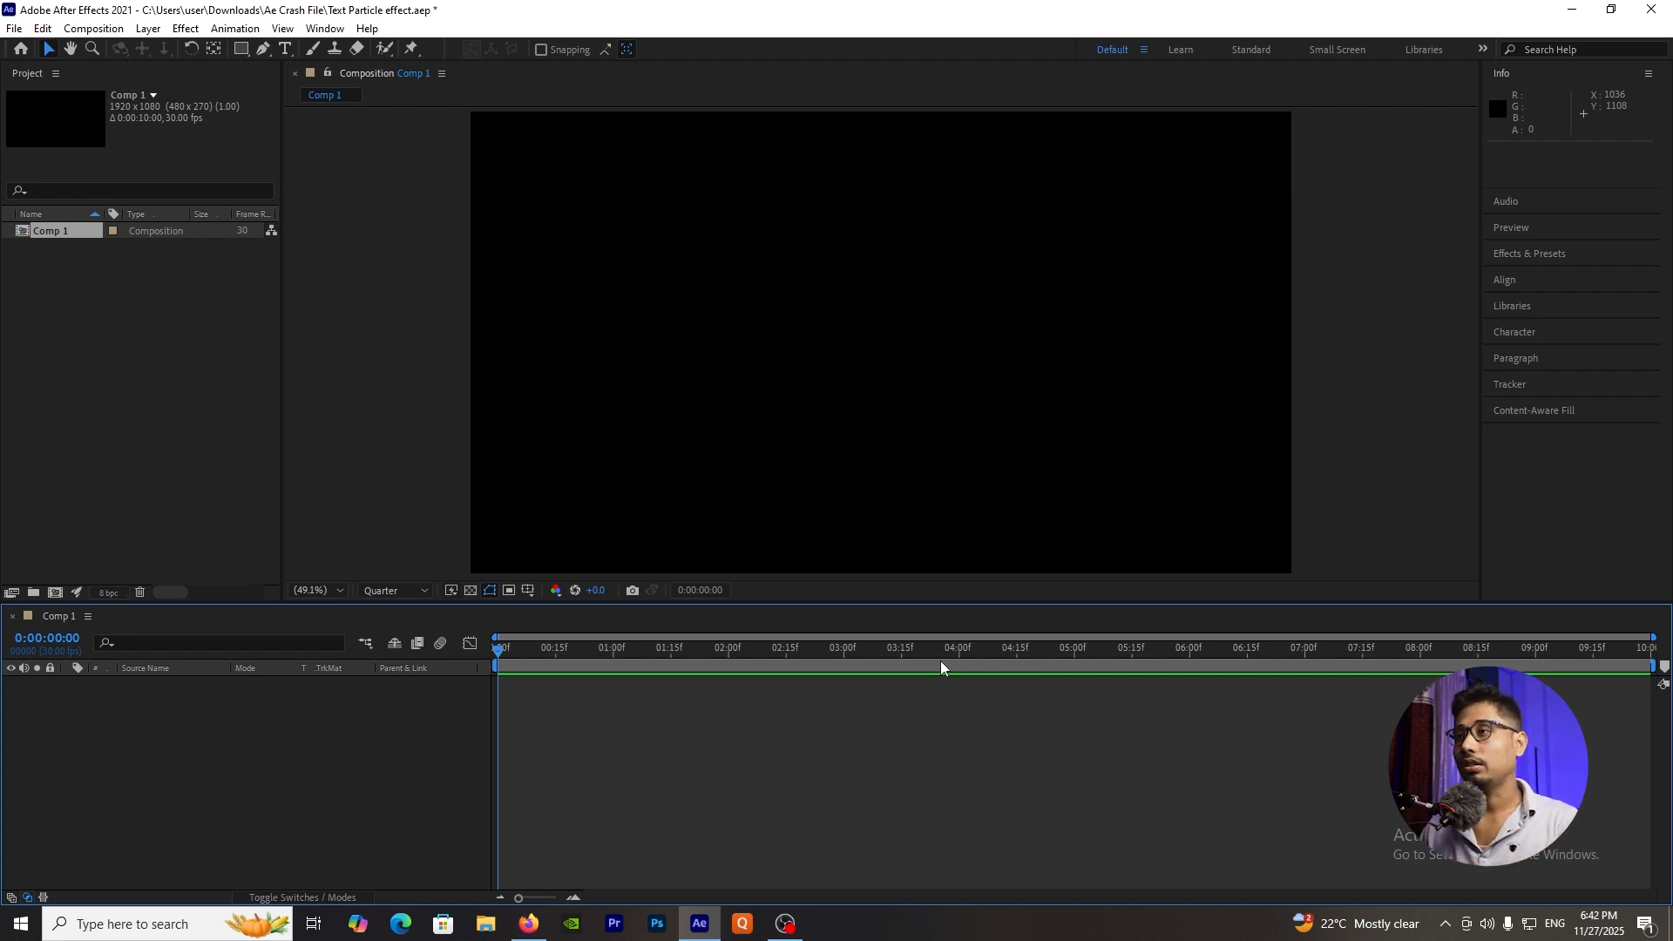
Add a text layer reading "Particles" to the composition.
click(284, 51)
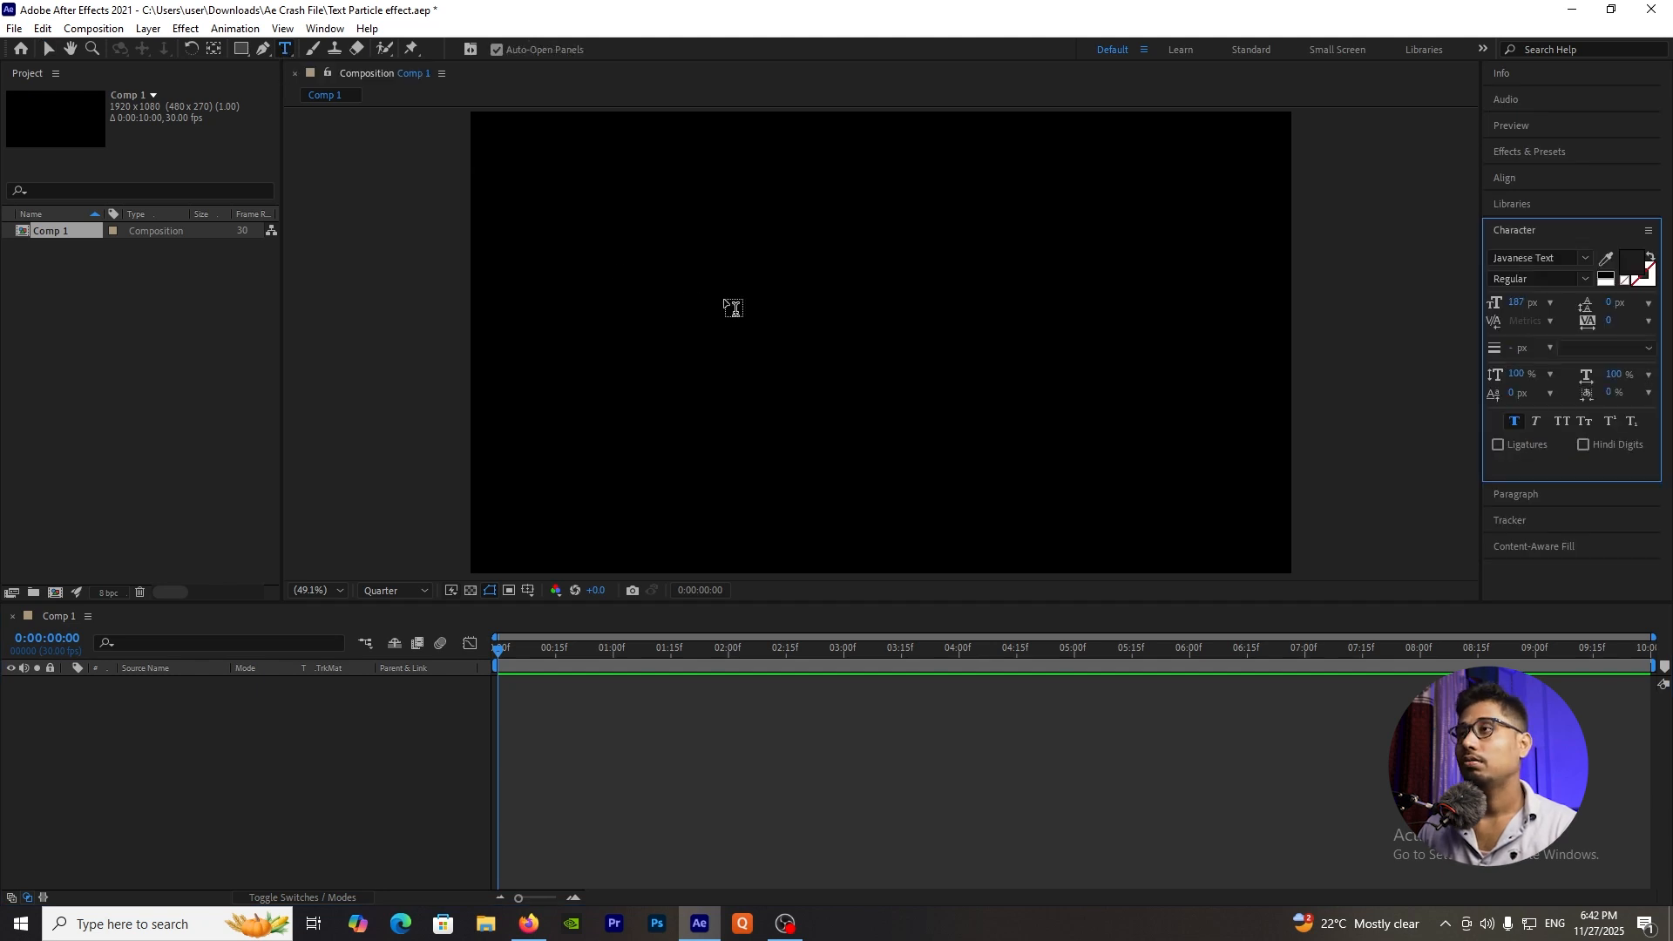
click(808, 330)
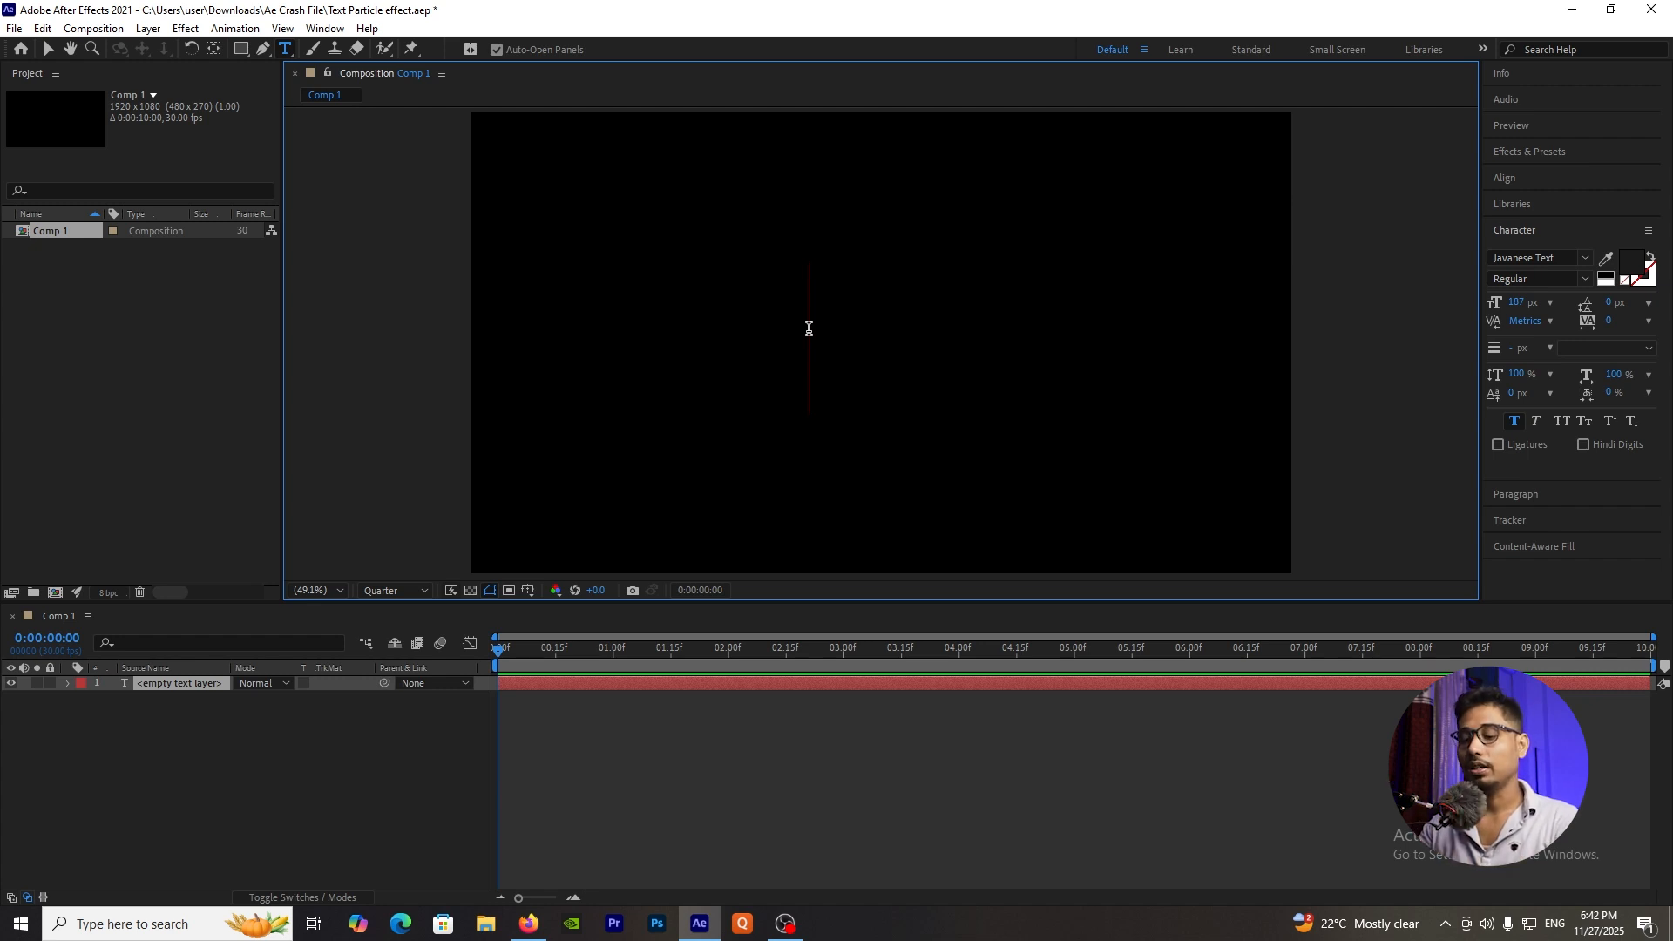
text(Part)
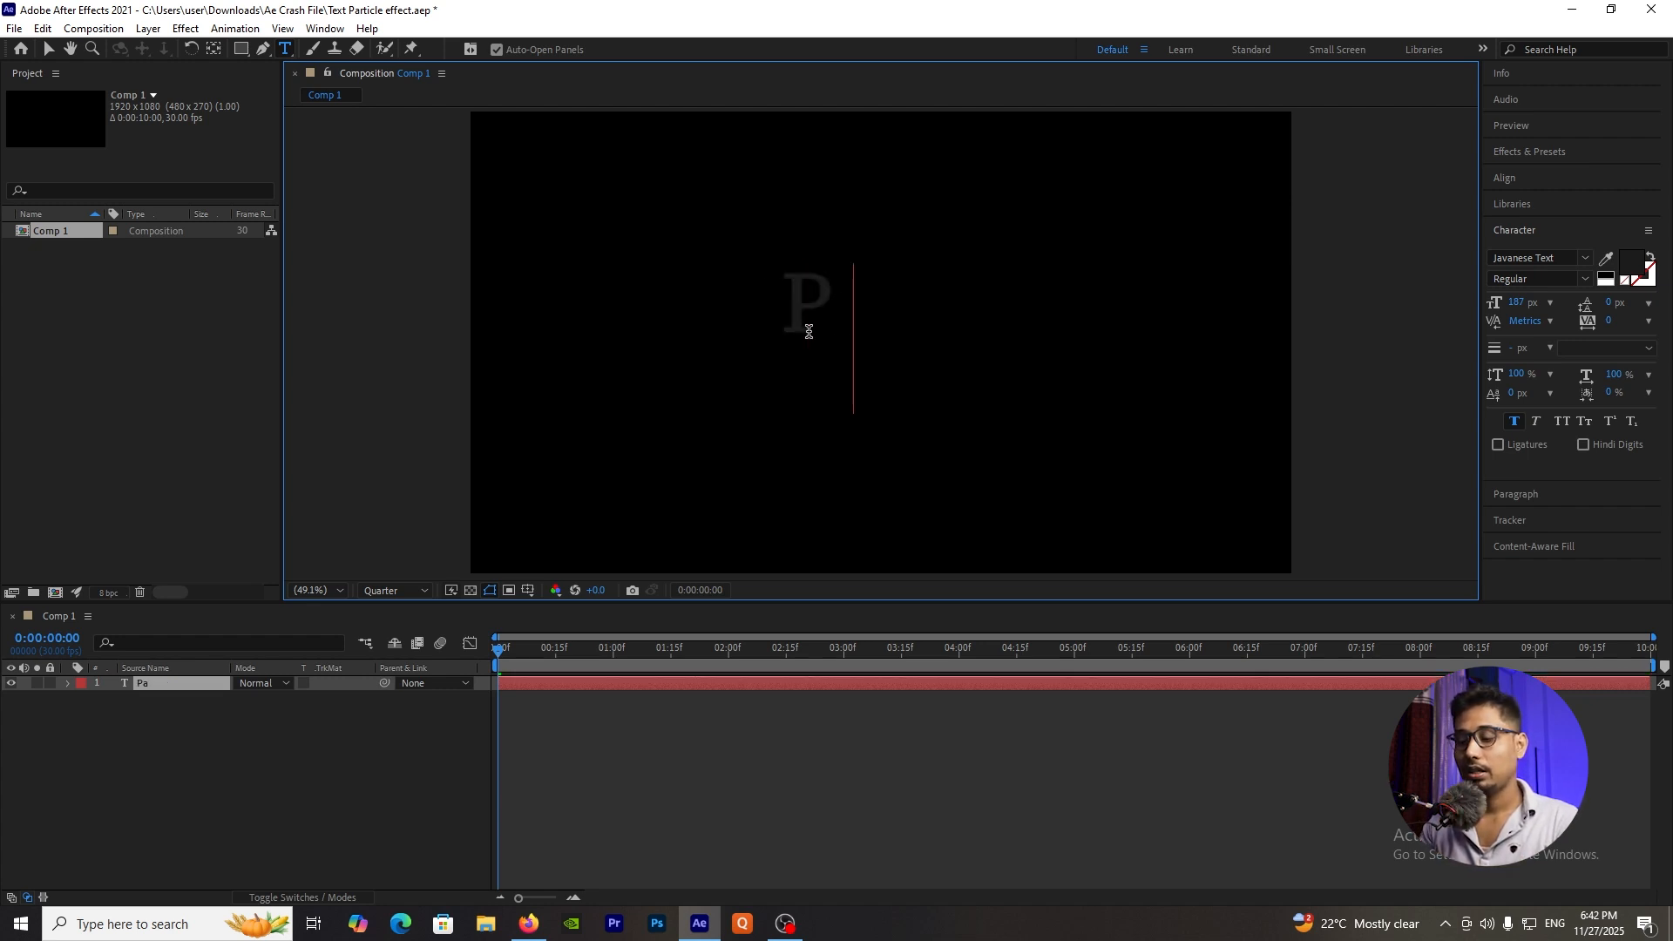
text(icles)
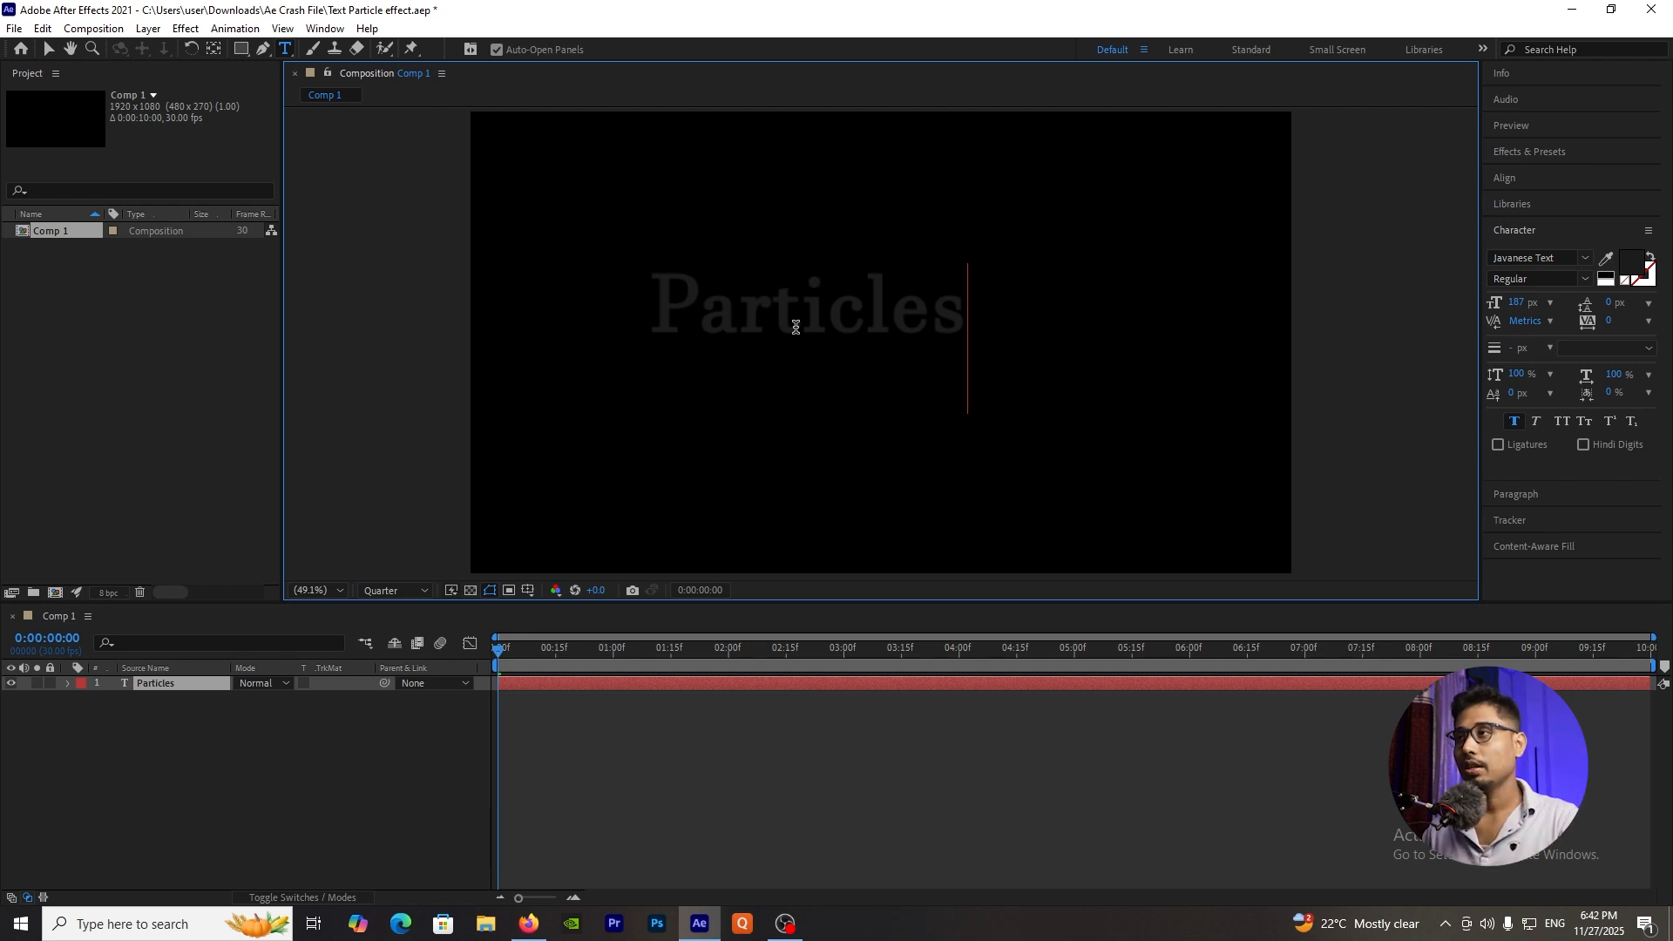
Change the fill color of the whole "Particles" text to white (FFFFFF).
key(ctrl+a)
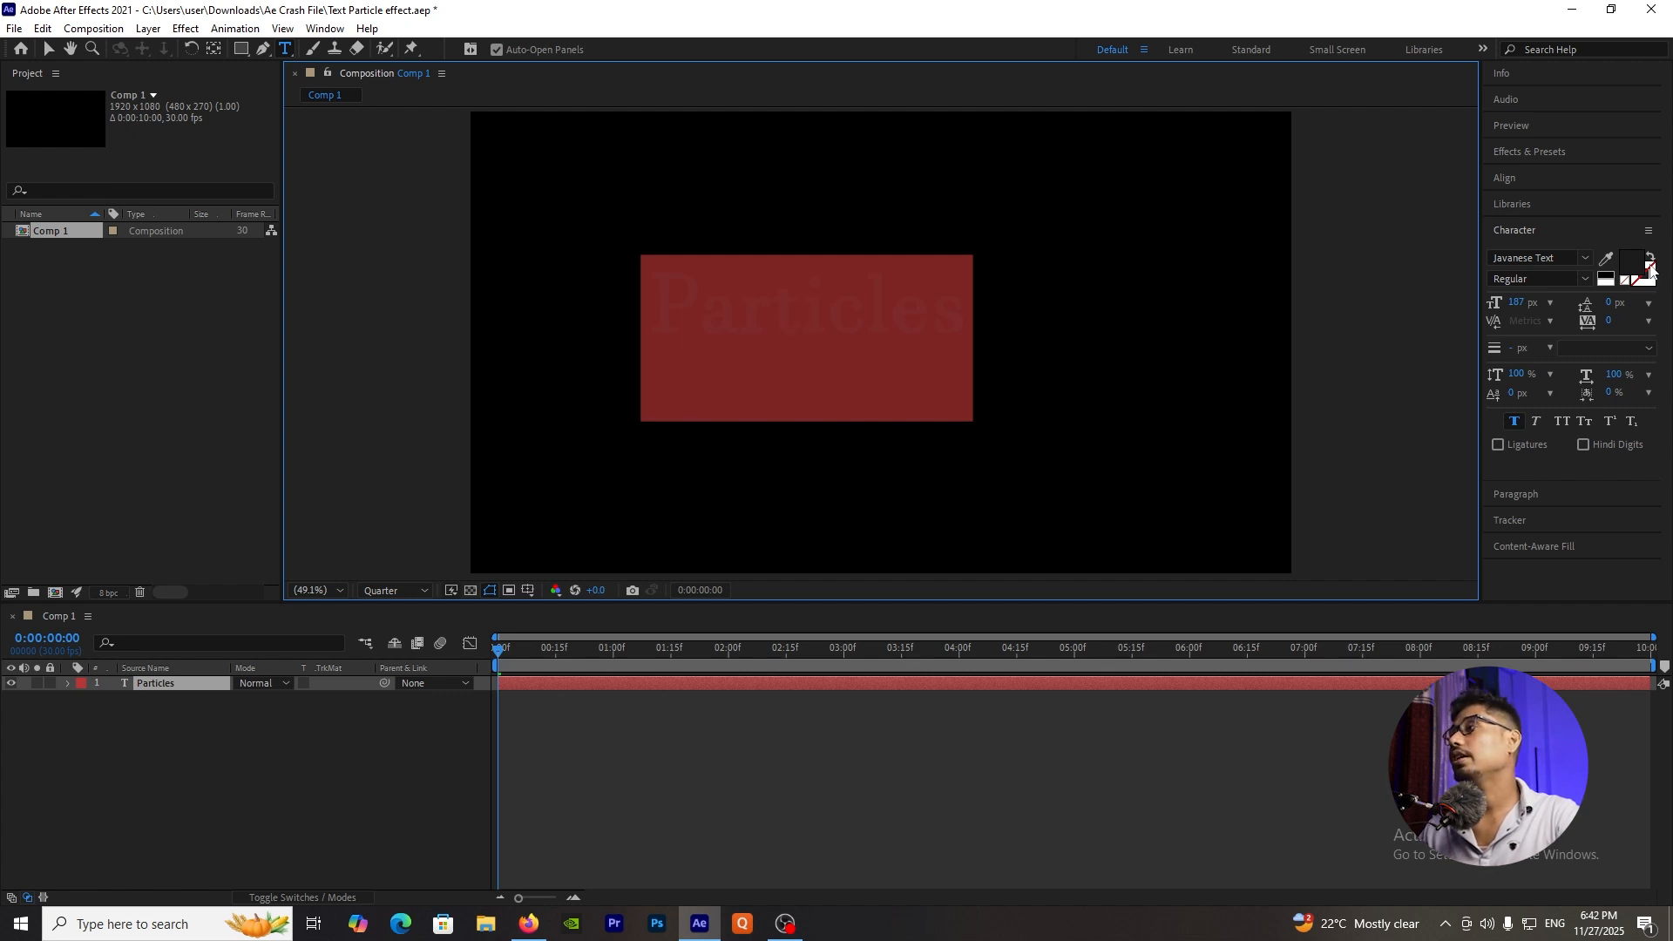
click(1524, 229)
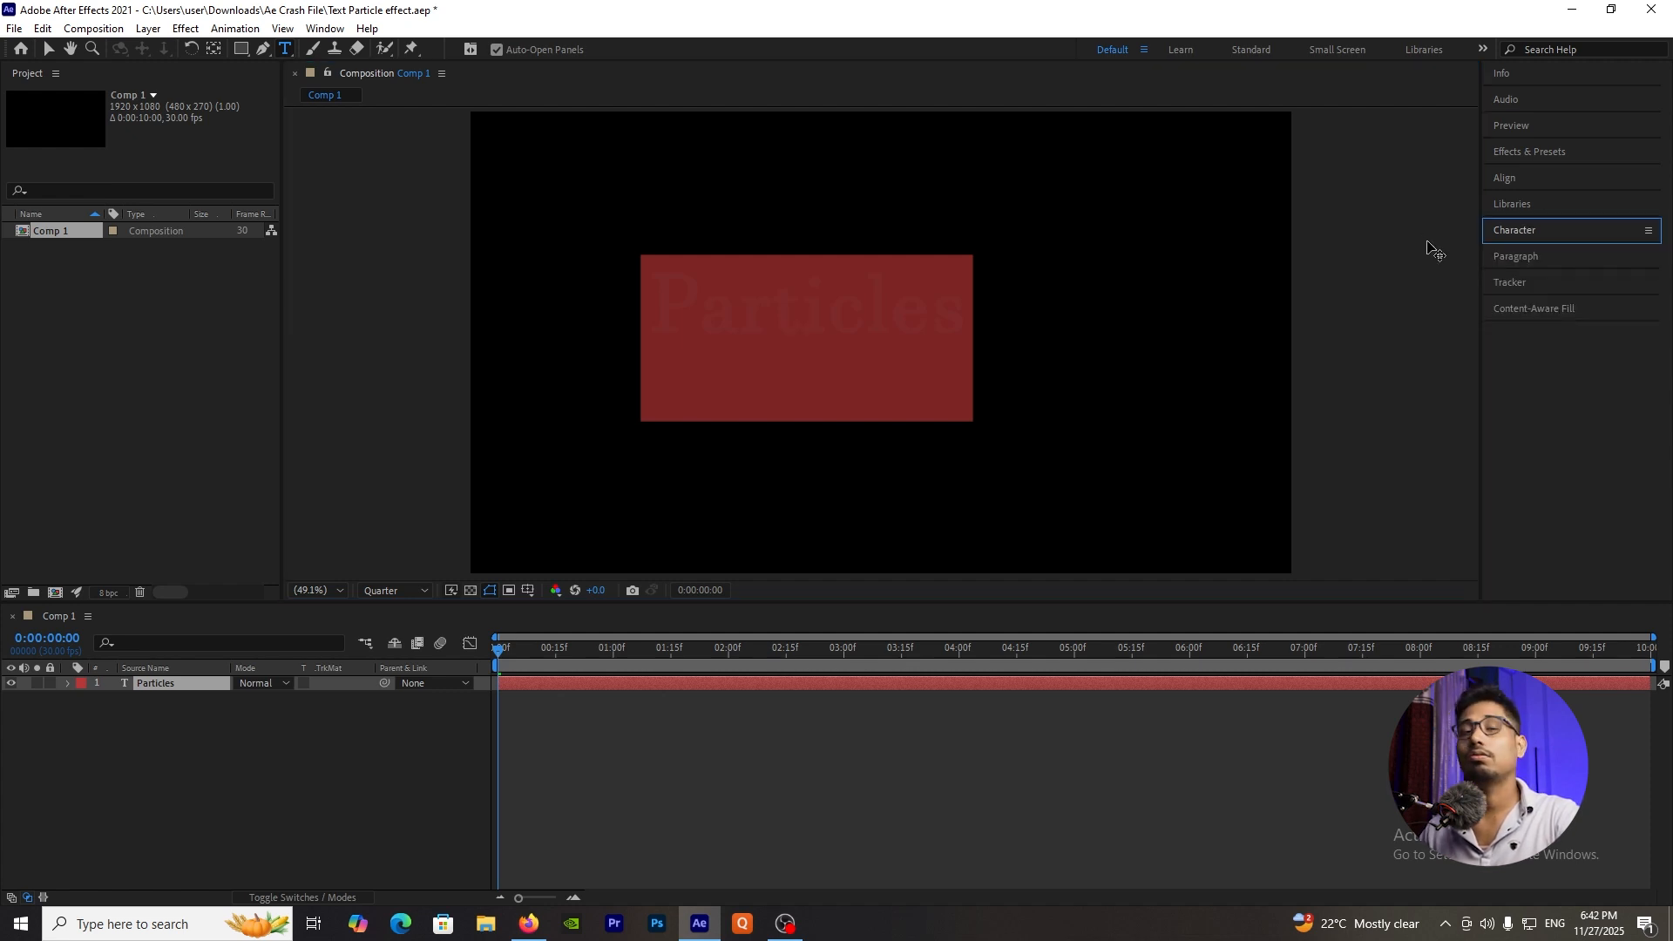
click(1522, 232)
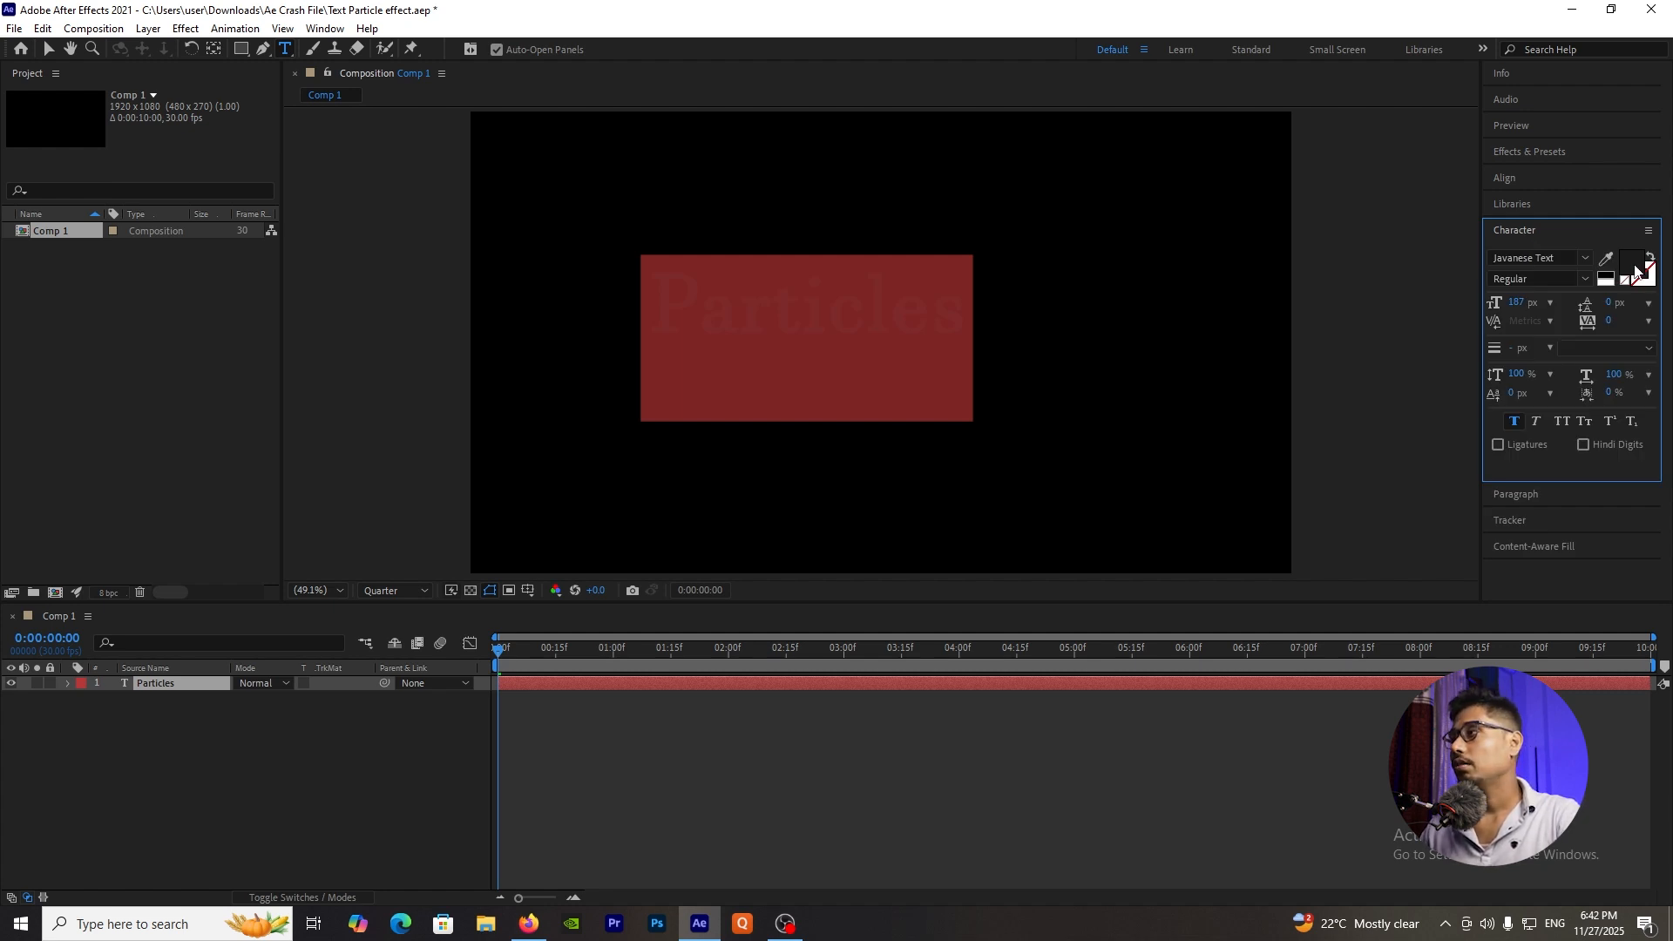
click(1635, 273)
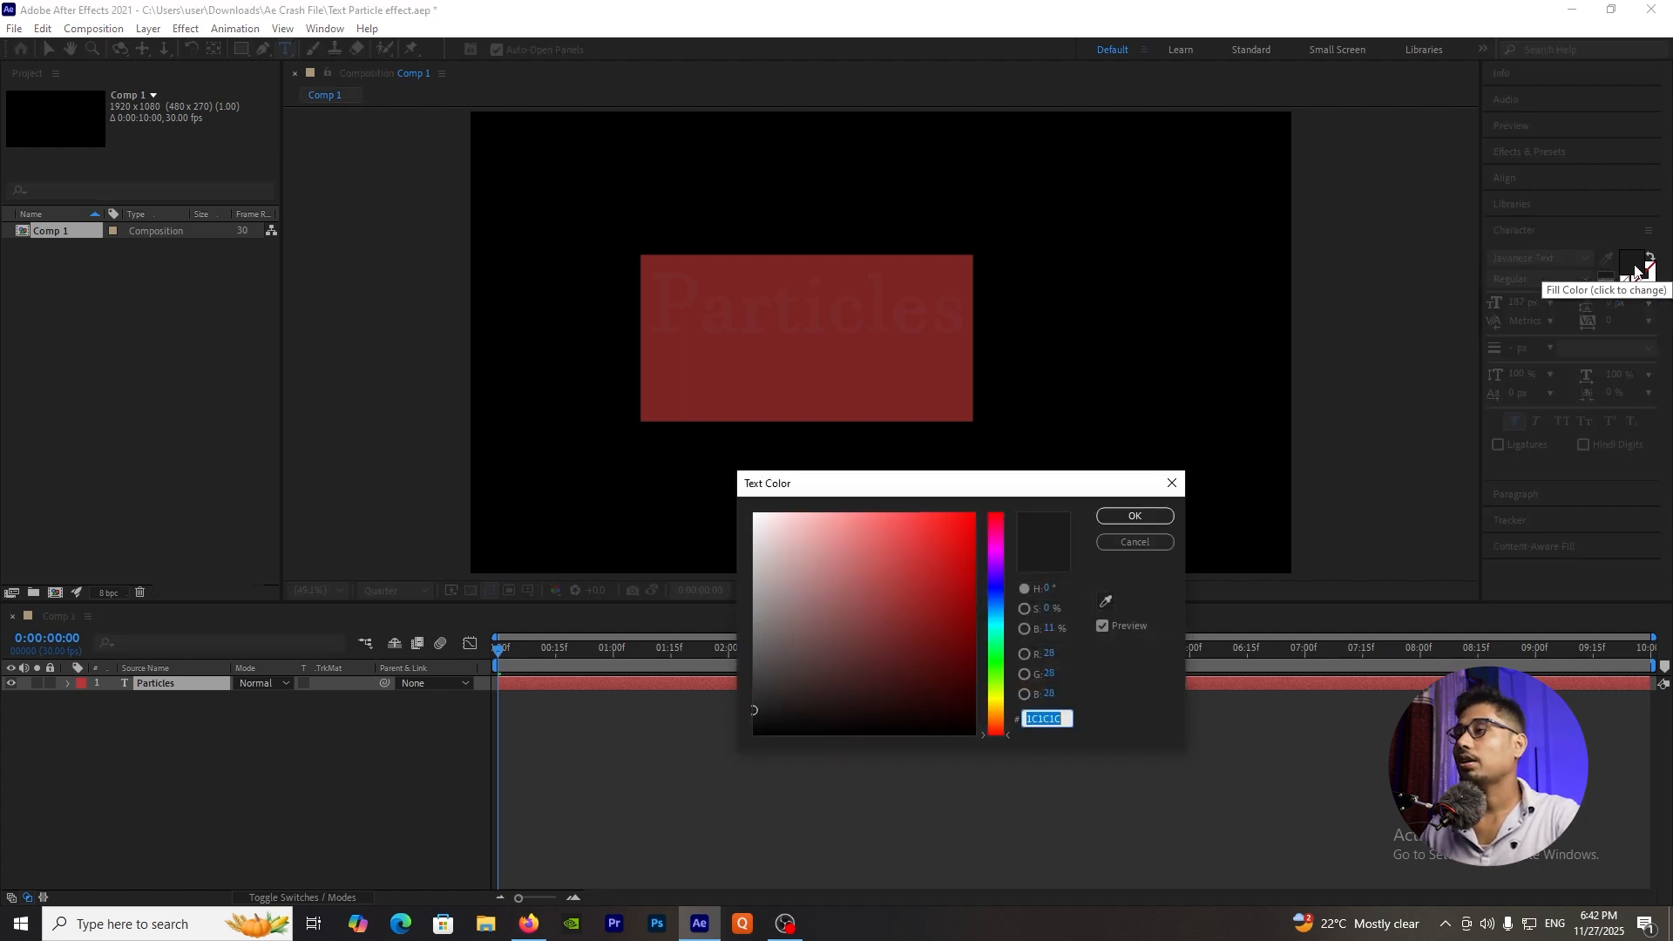
drag(822, 555, 361, 393)
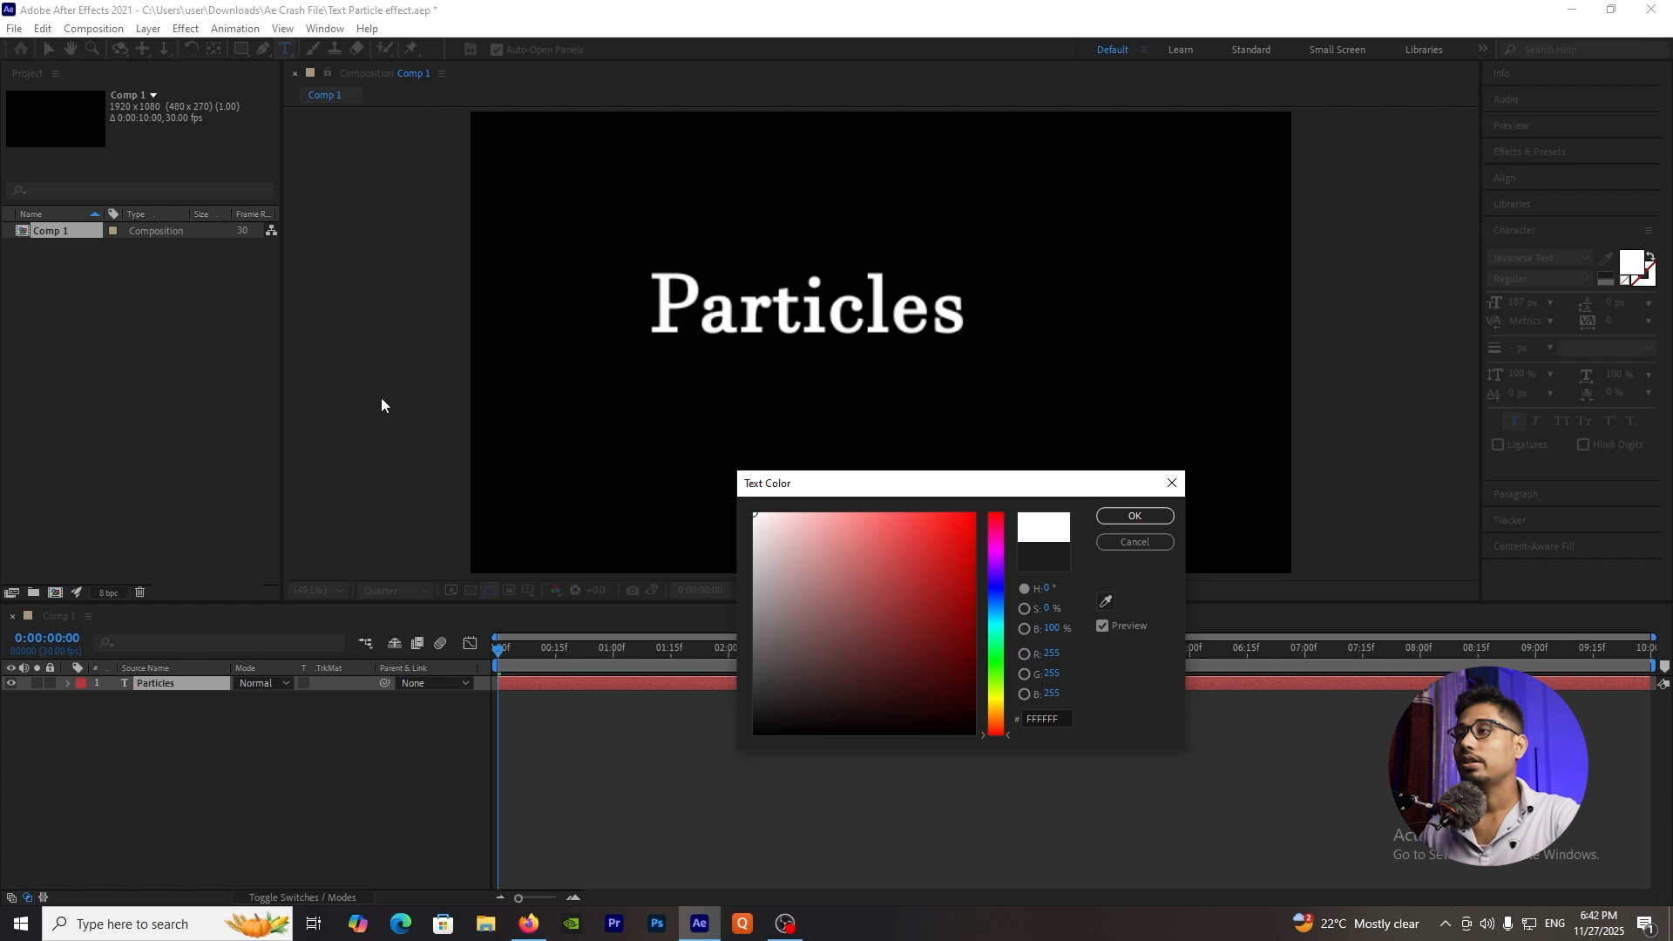
click(1127, 516)
click(68, 717)
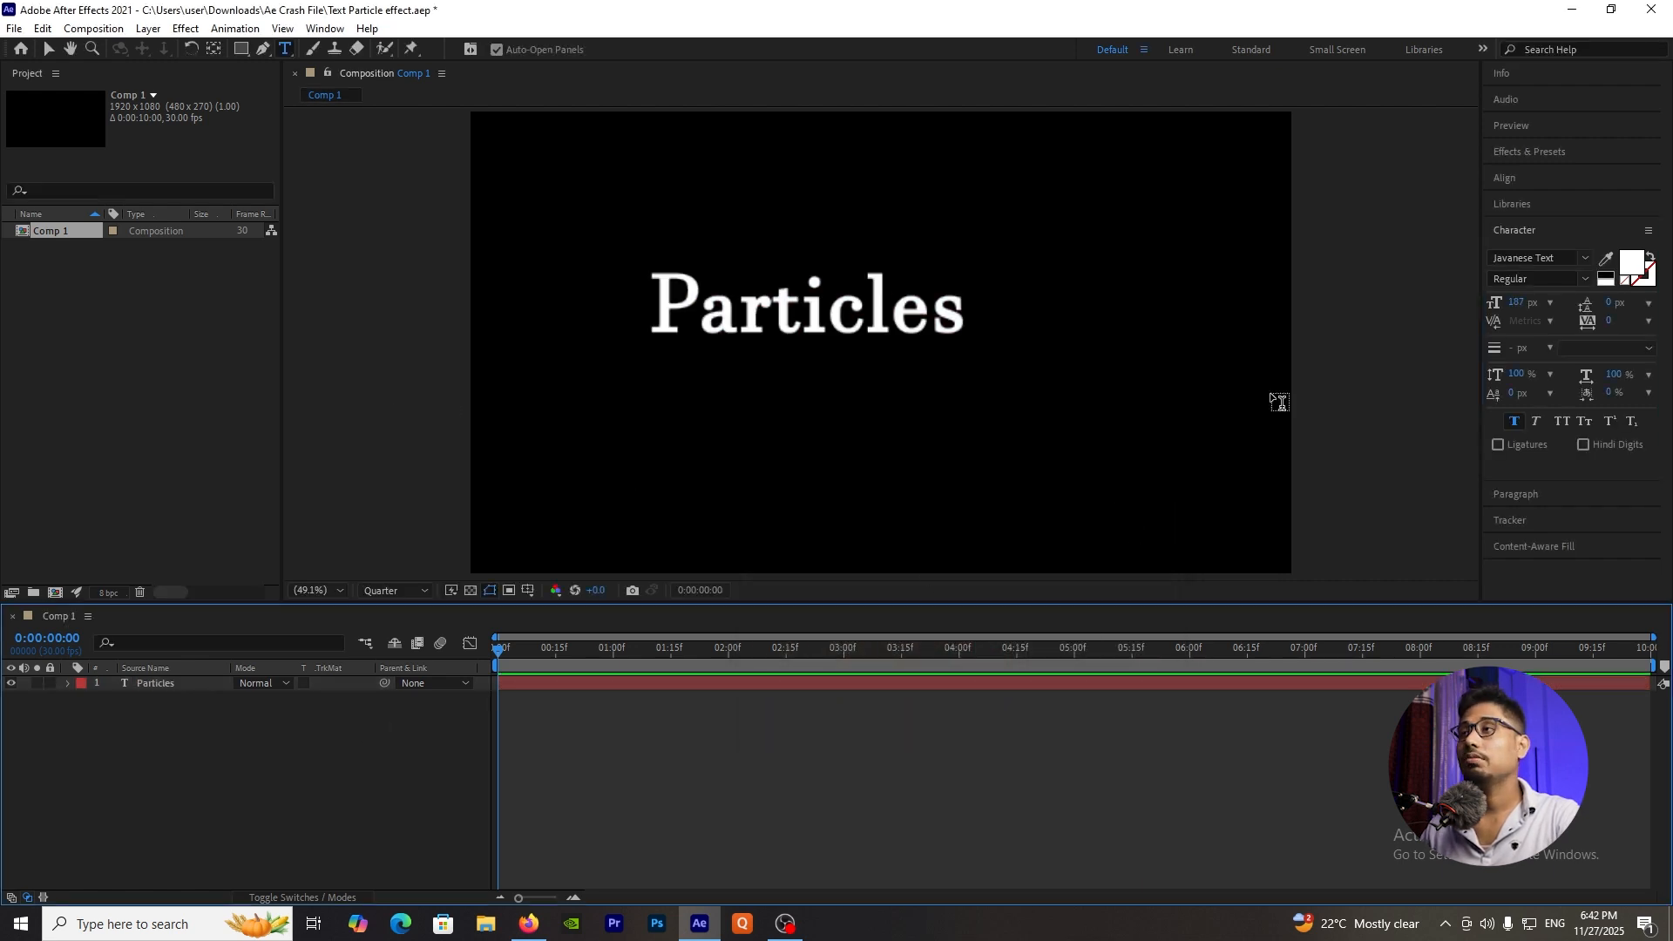
Center the Particles text layer horizontally and vertically in the composition.
click(180, 683)
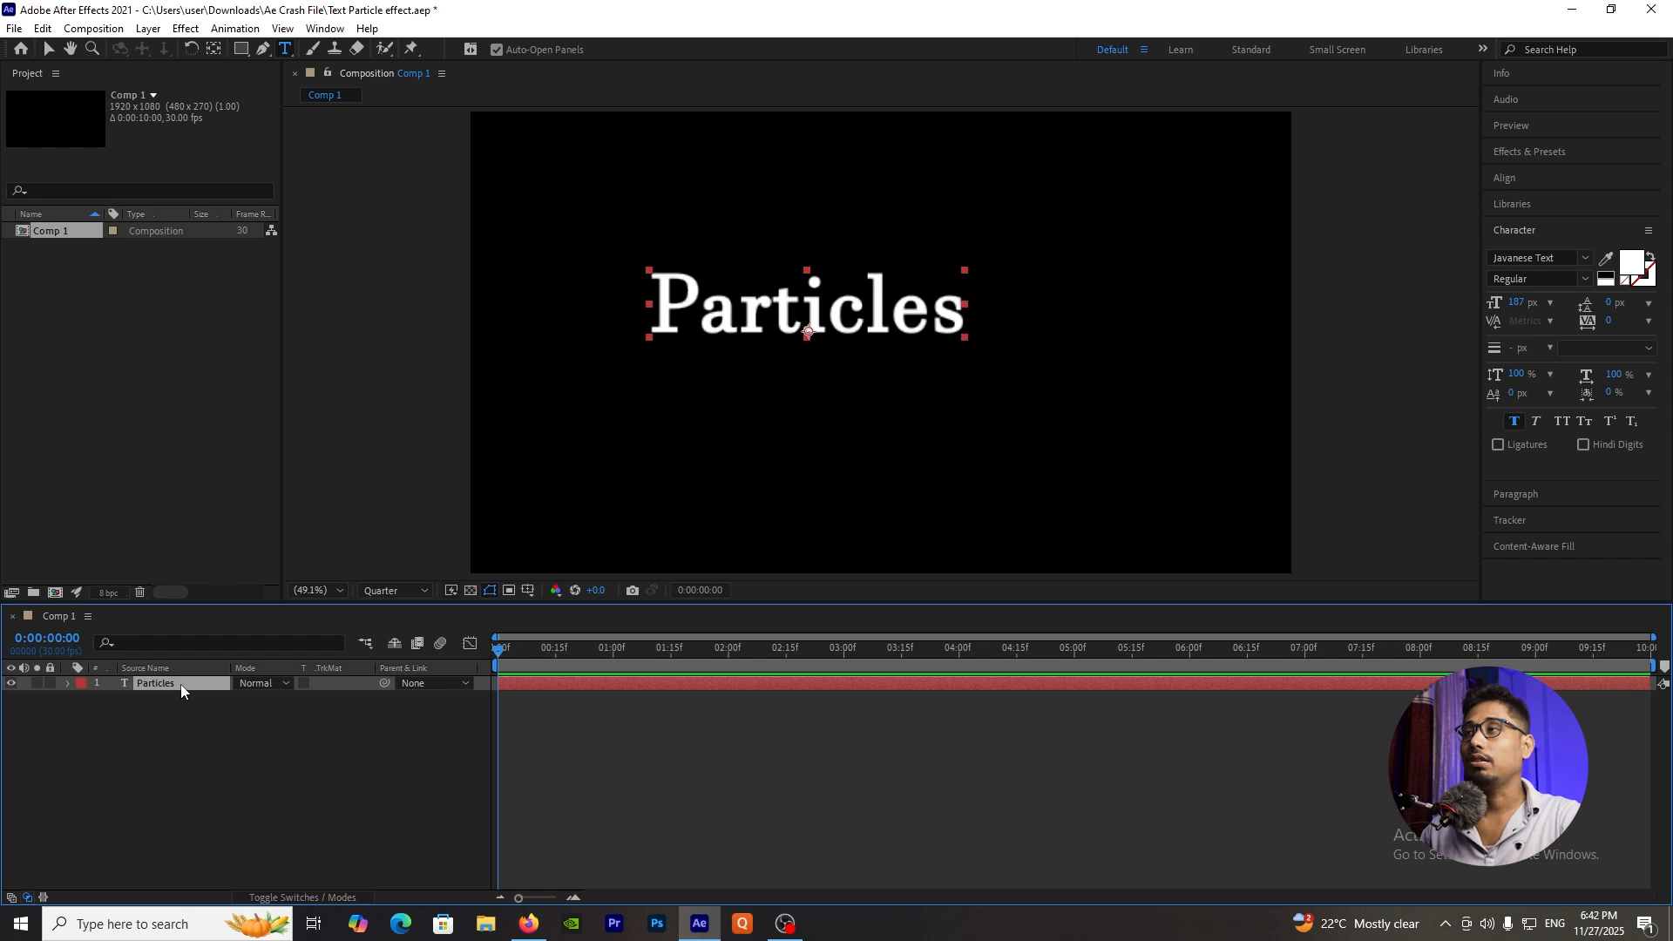
click(209, 721)
click(181, 686)
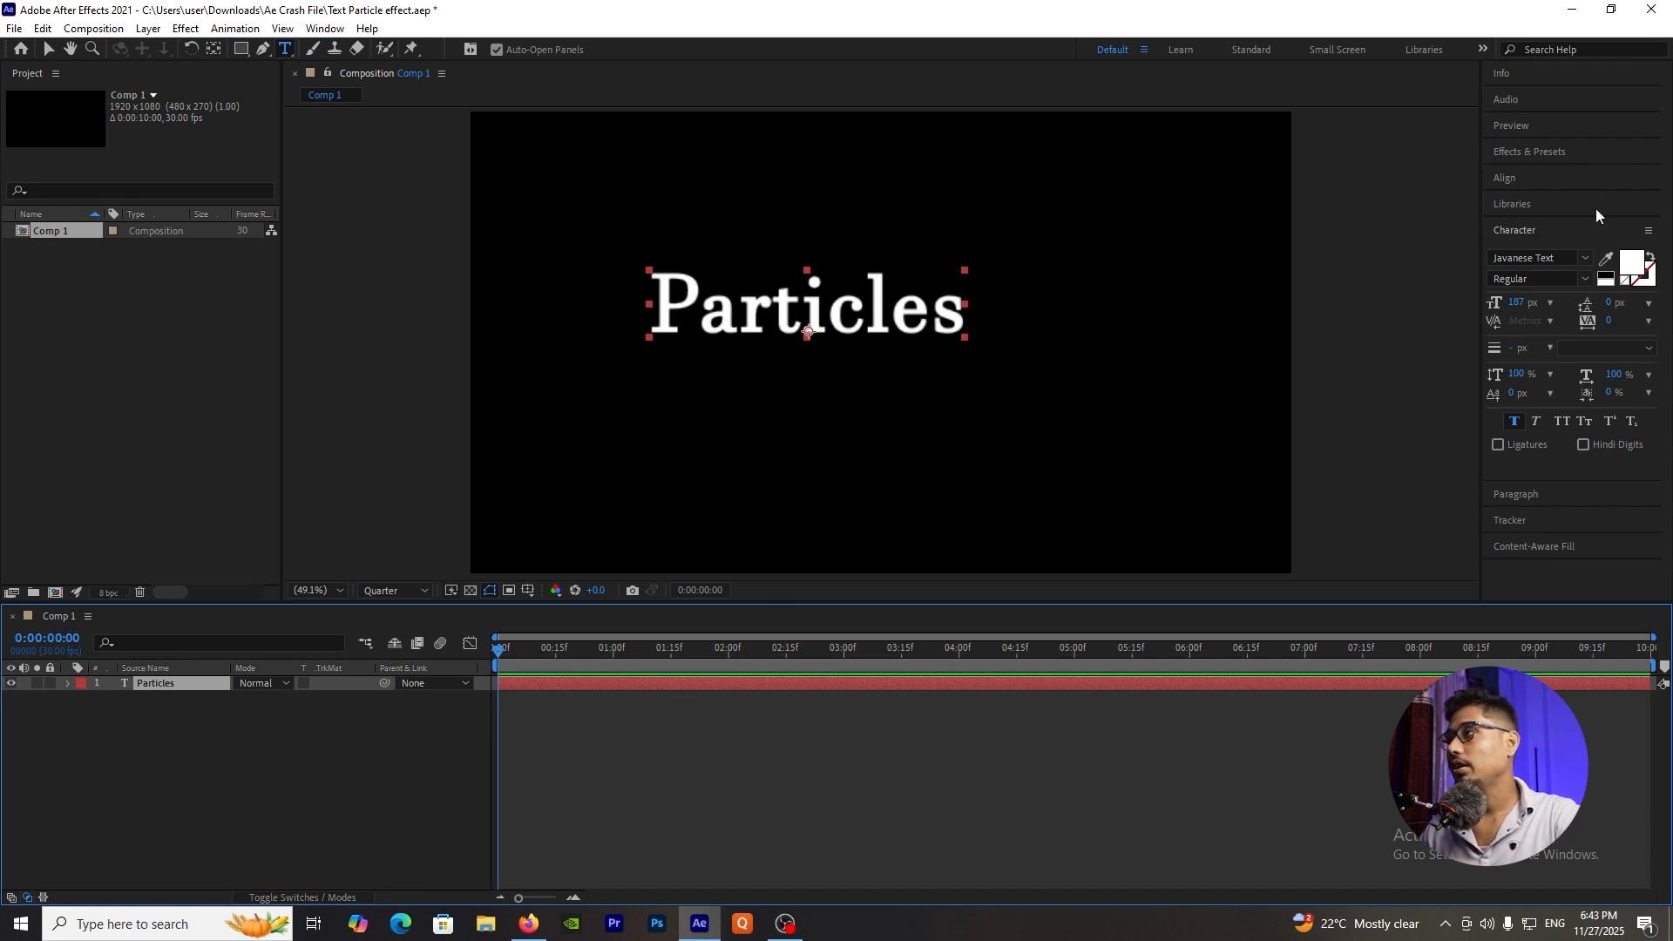
click(1544, 177)
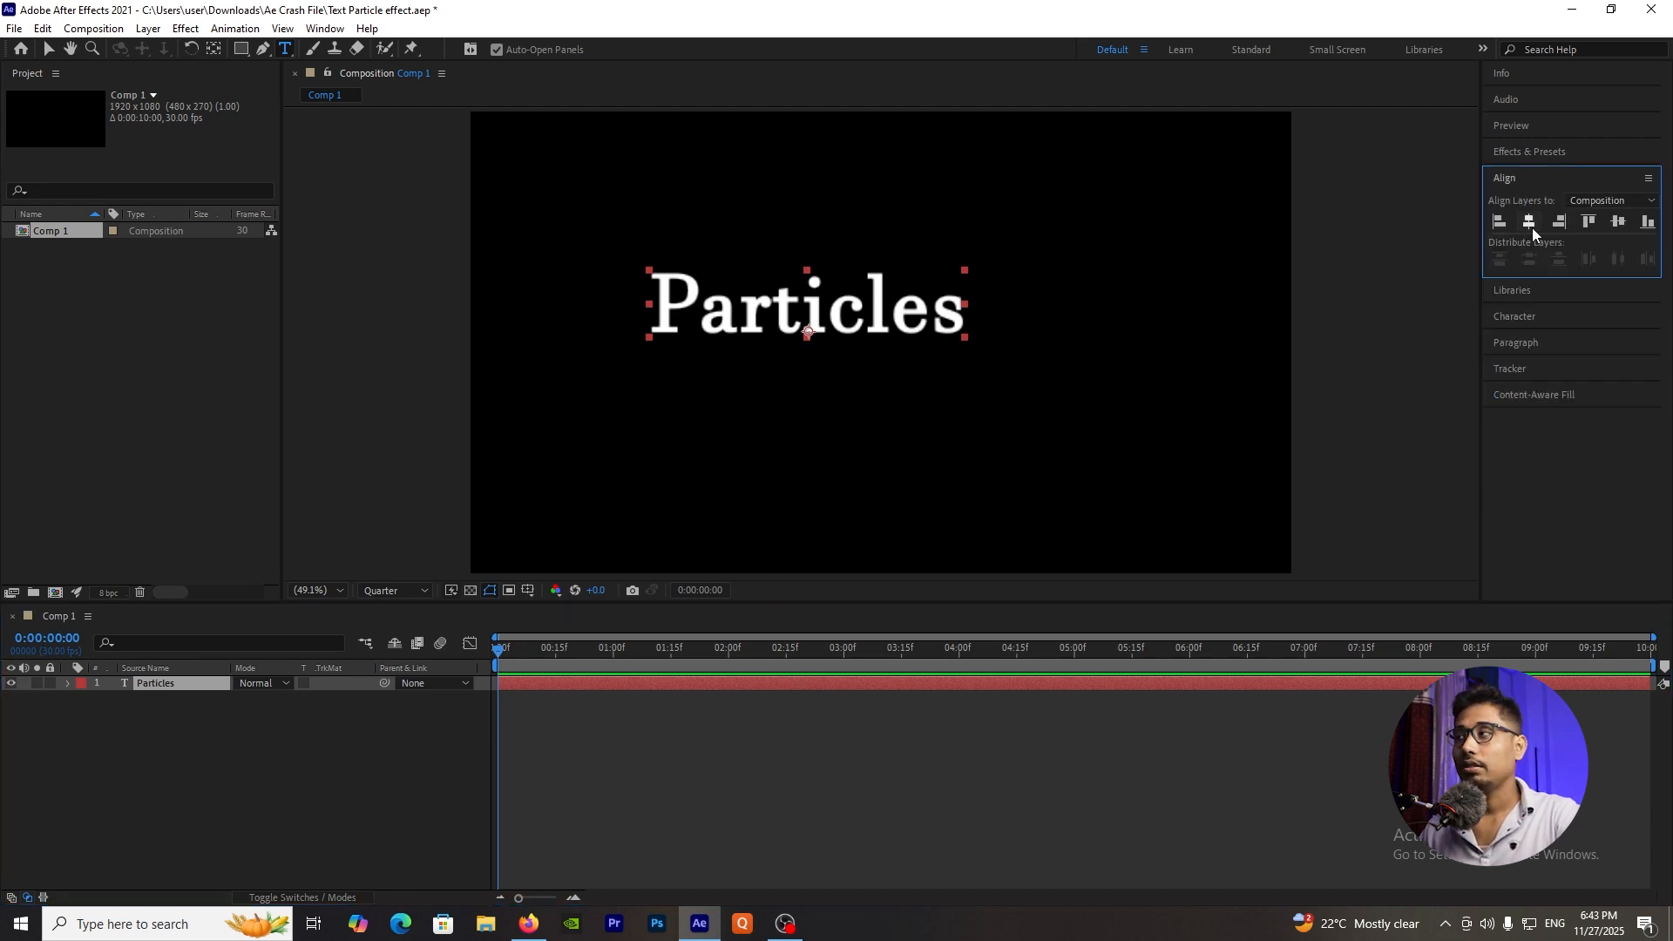
click(326, 29)
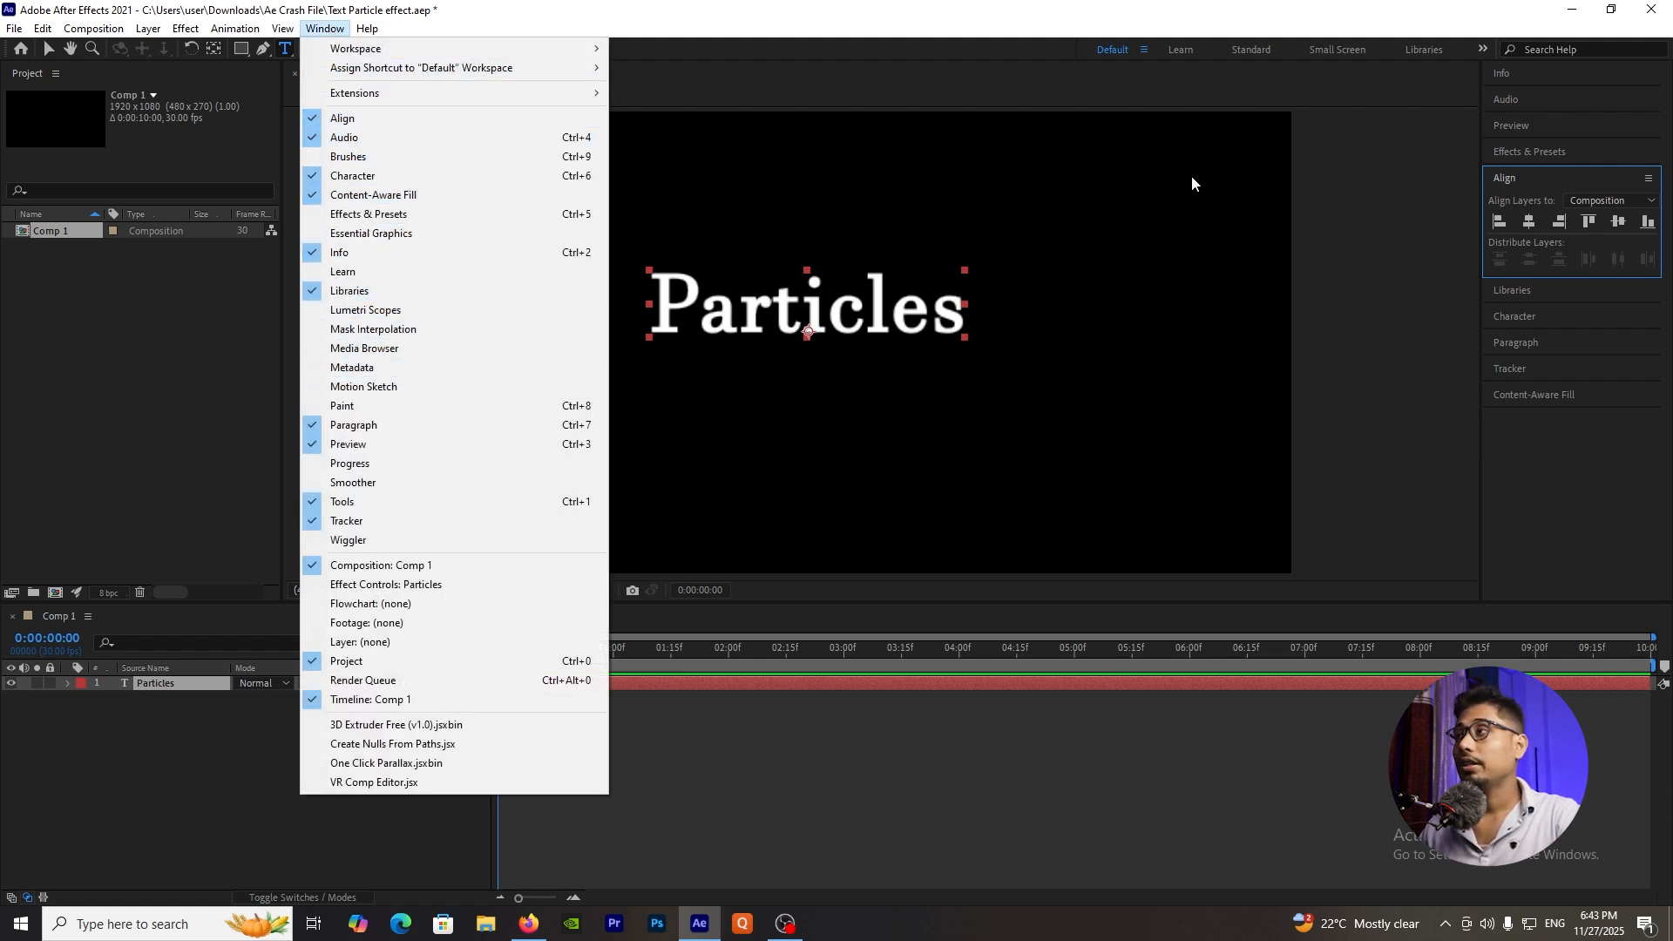
click(1529, 223)
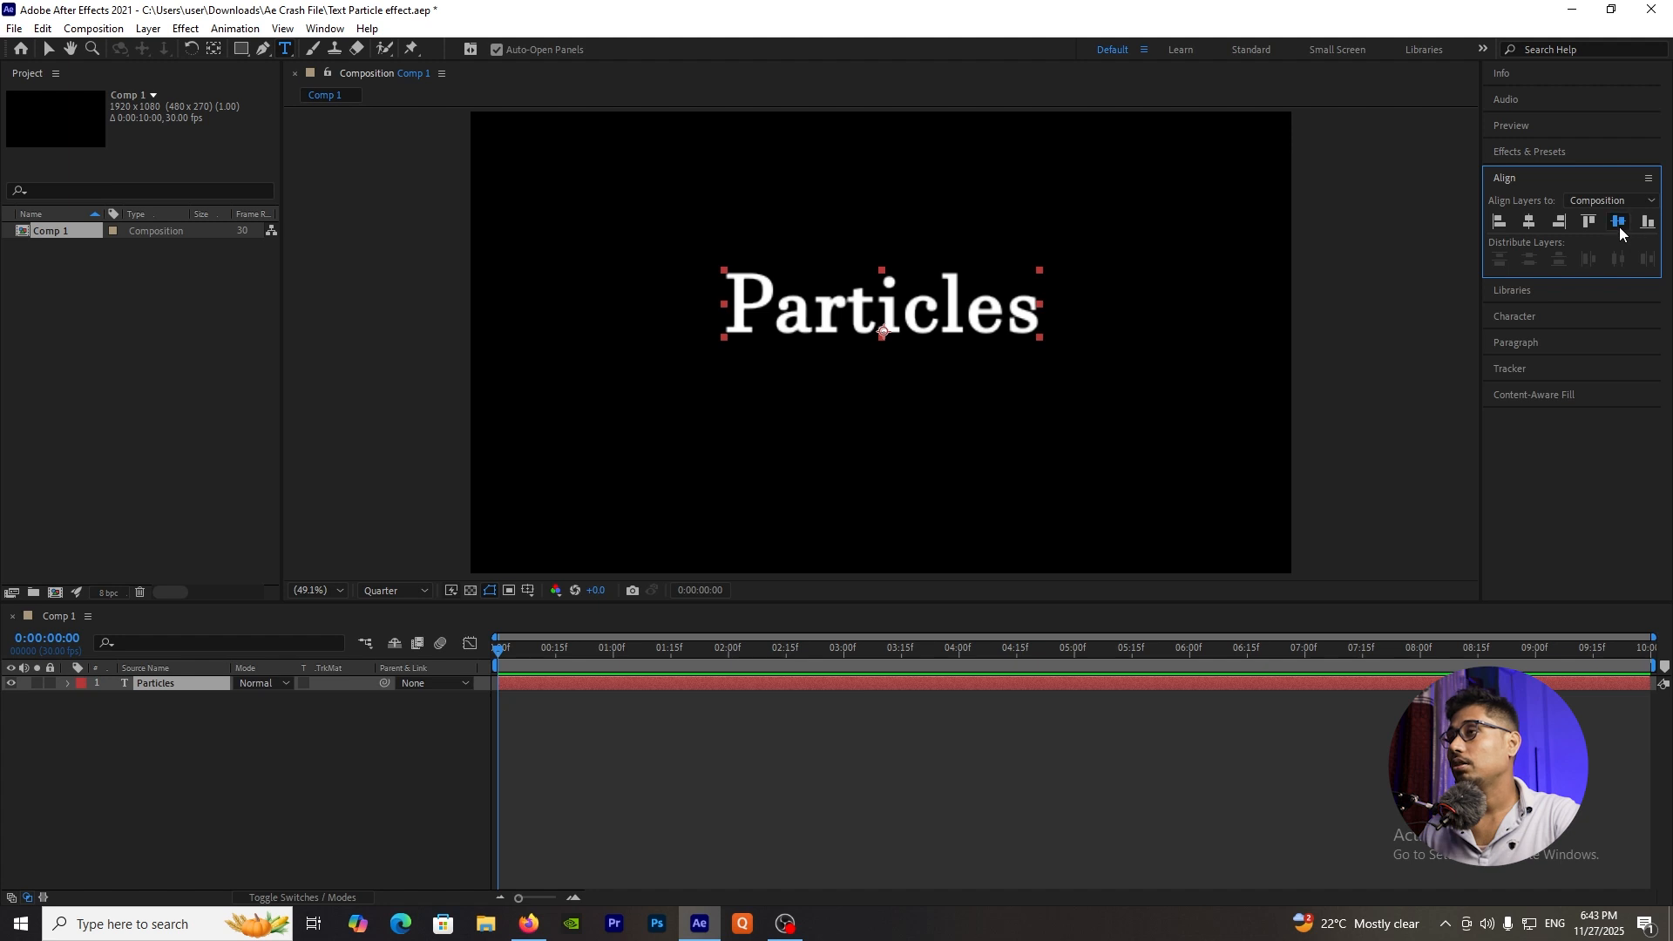
click(1619, 223)
click(344, 779)
Duplicate the Particles text layer and rename the copy "particles".
click(190, 688)
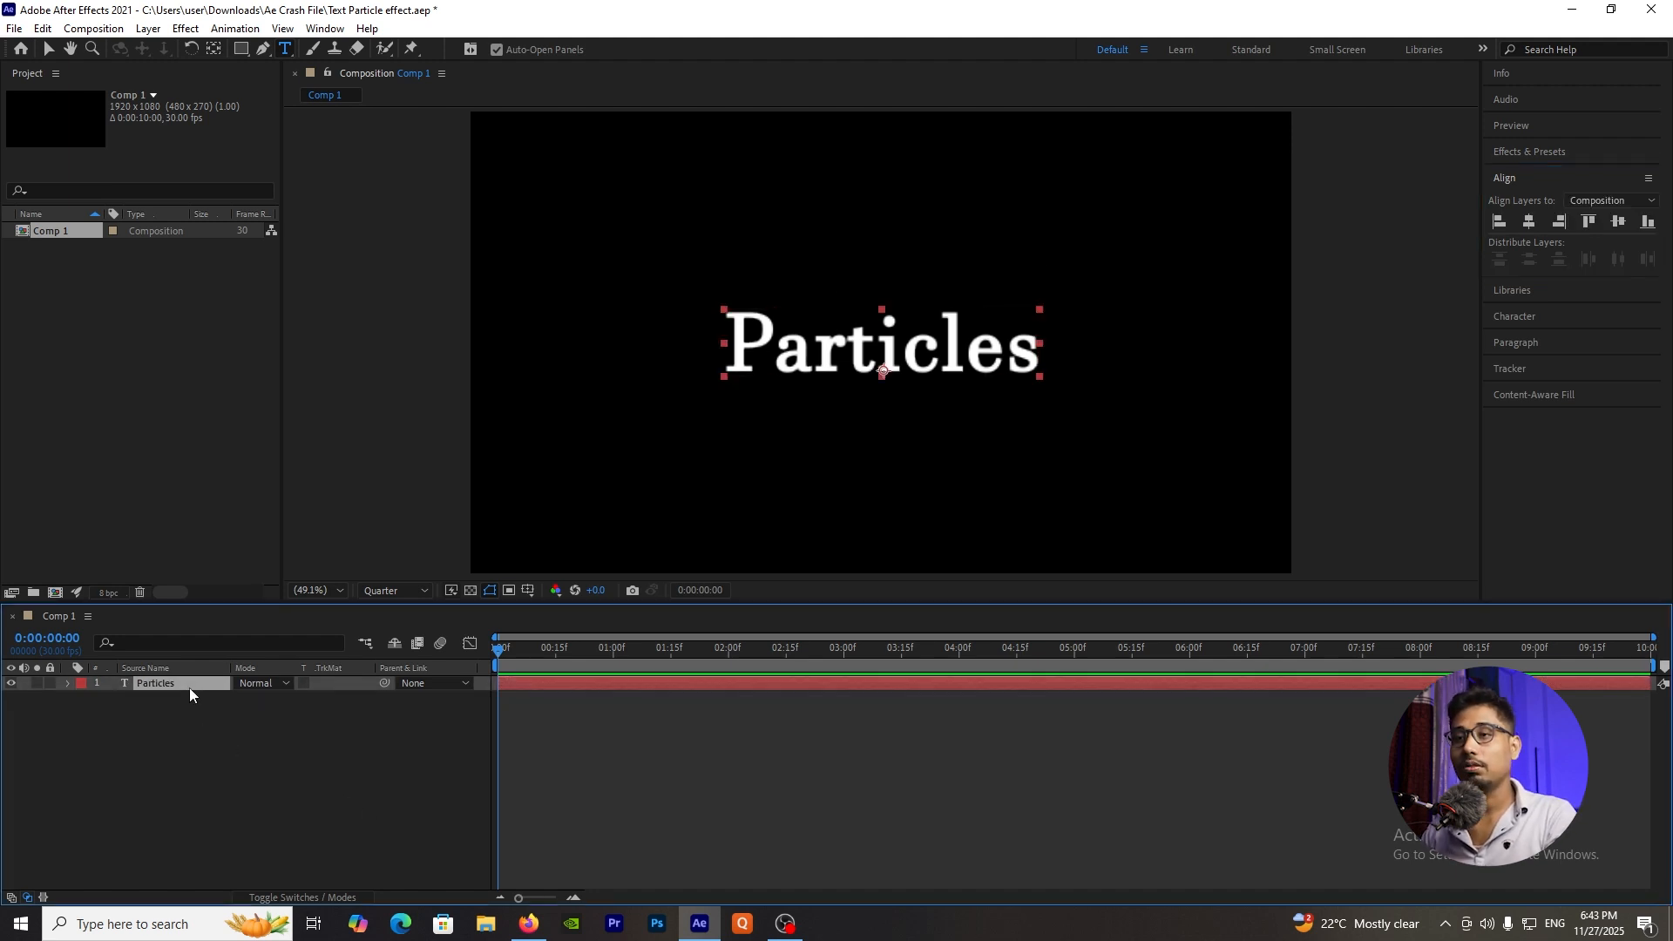
key(ctrl+d)
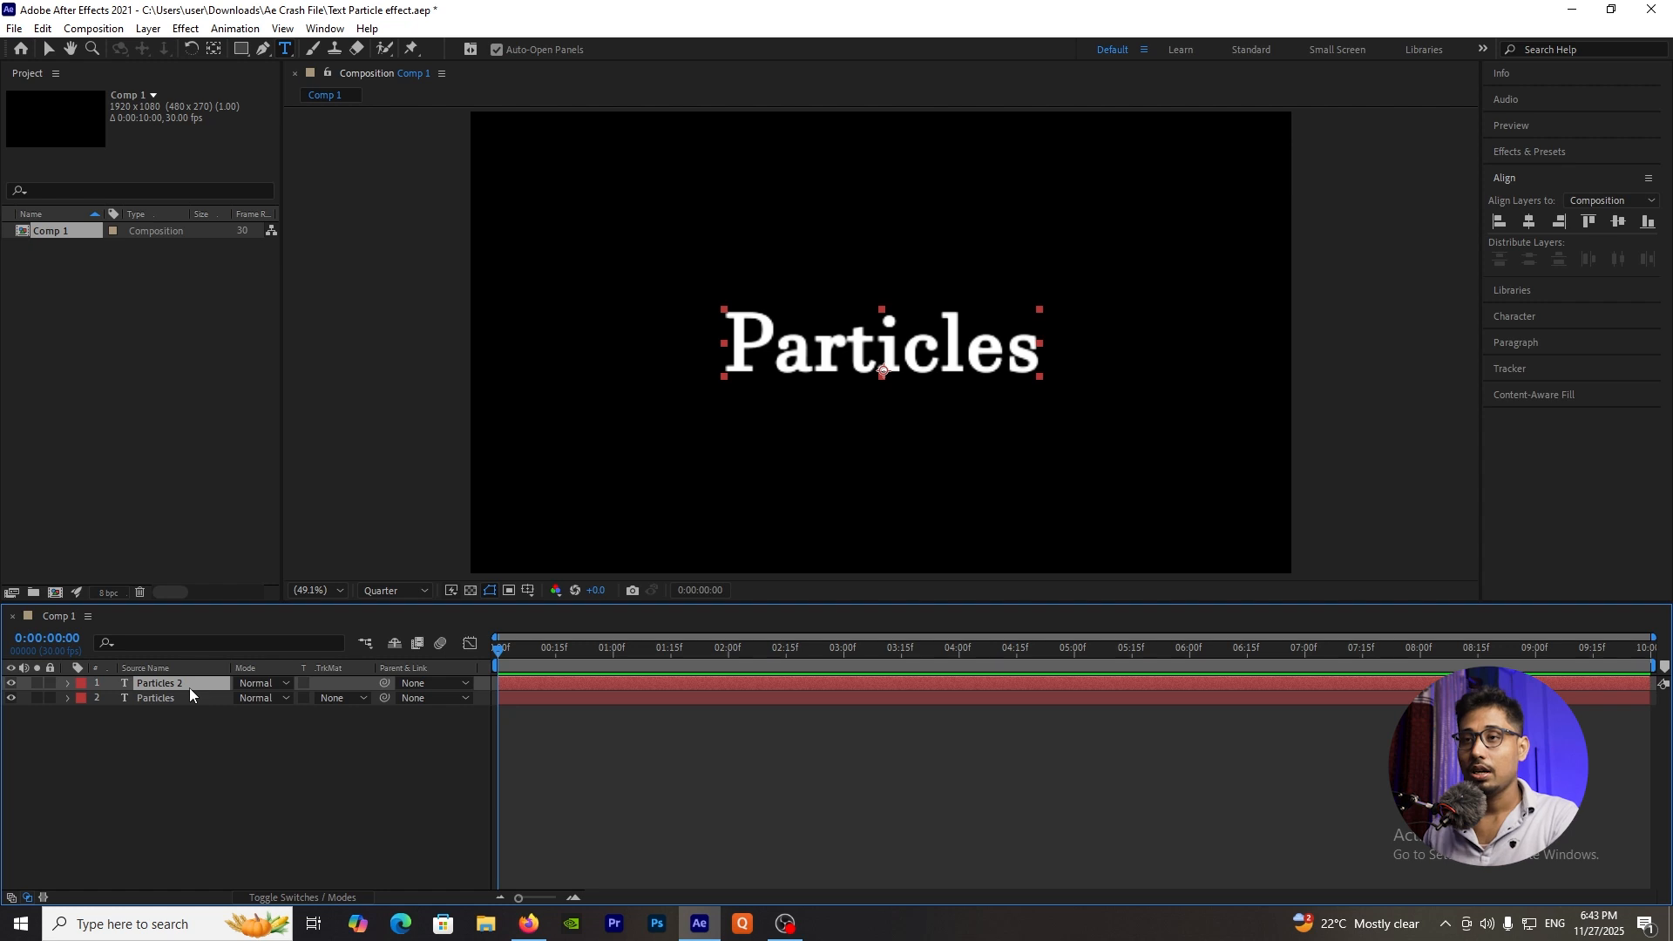
right_click(168, 691)
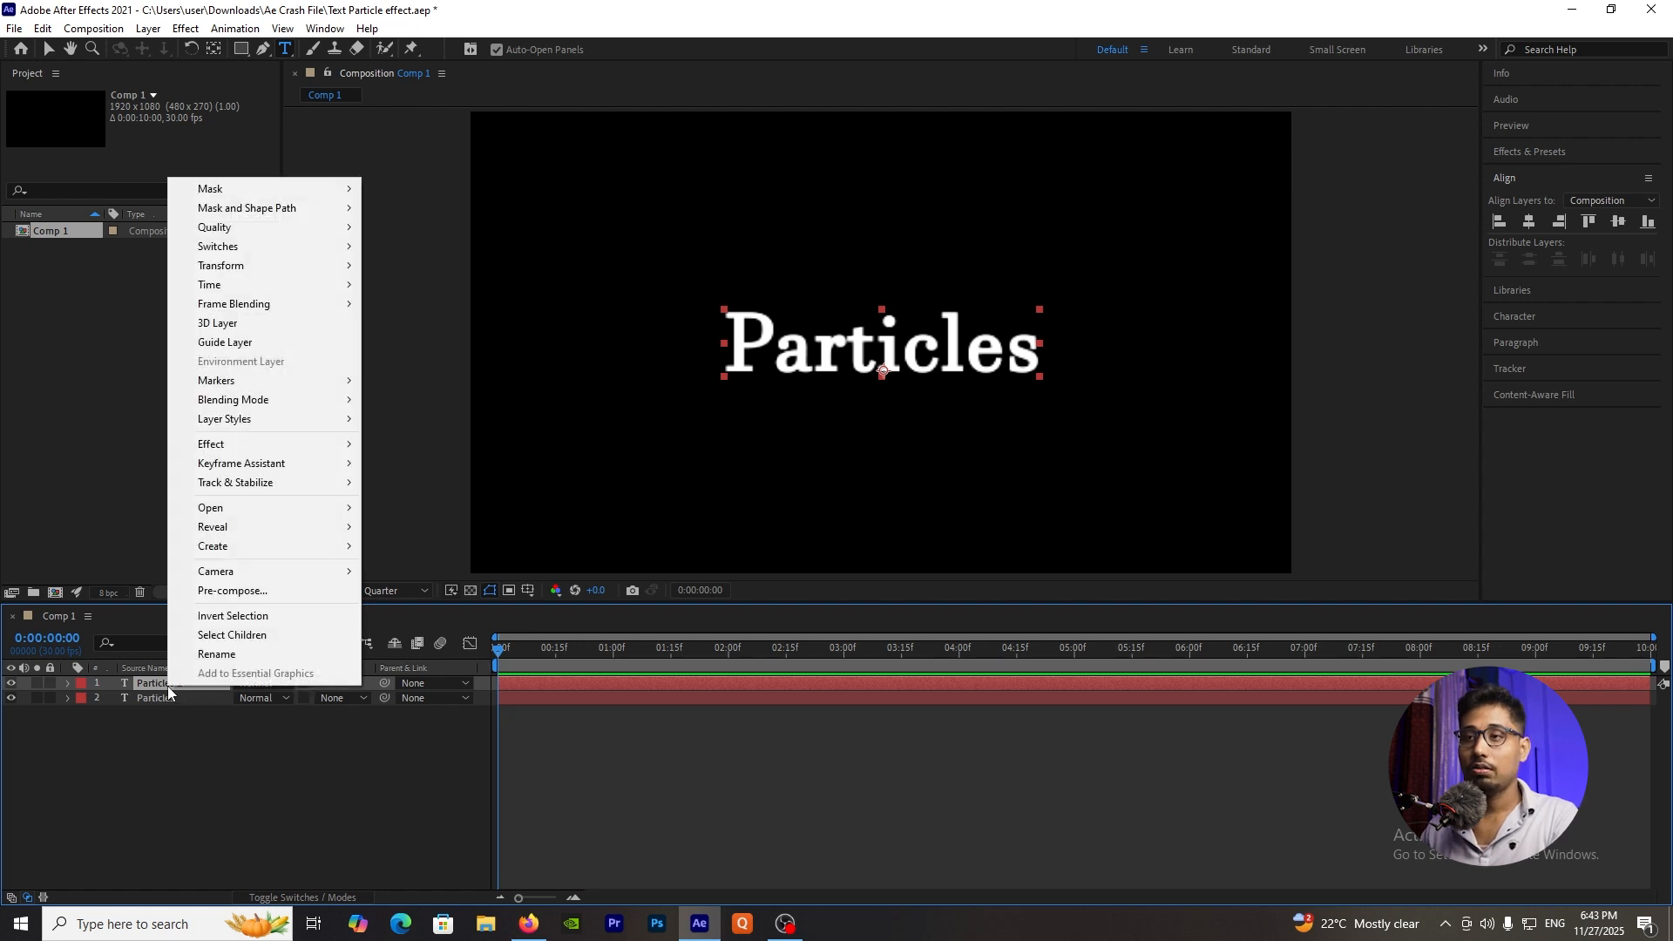
click(223, 657)
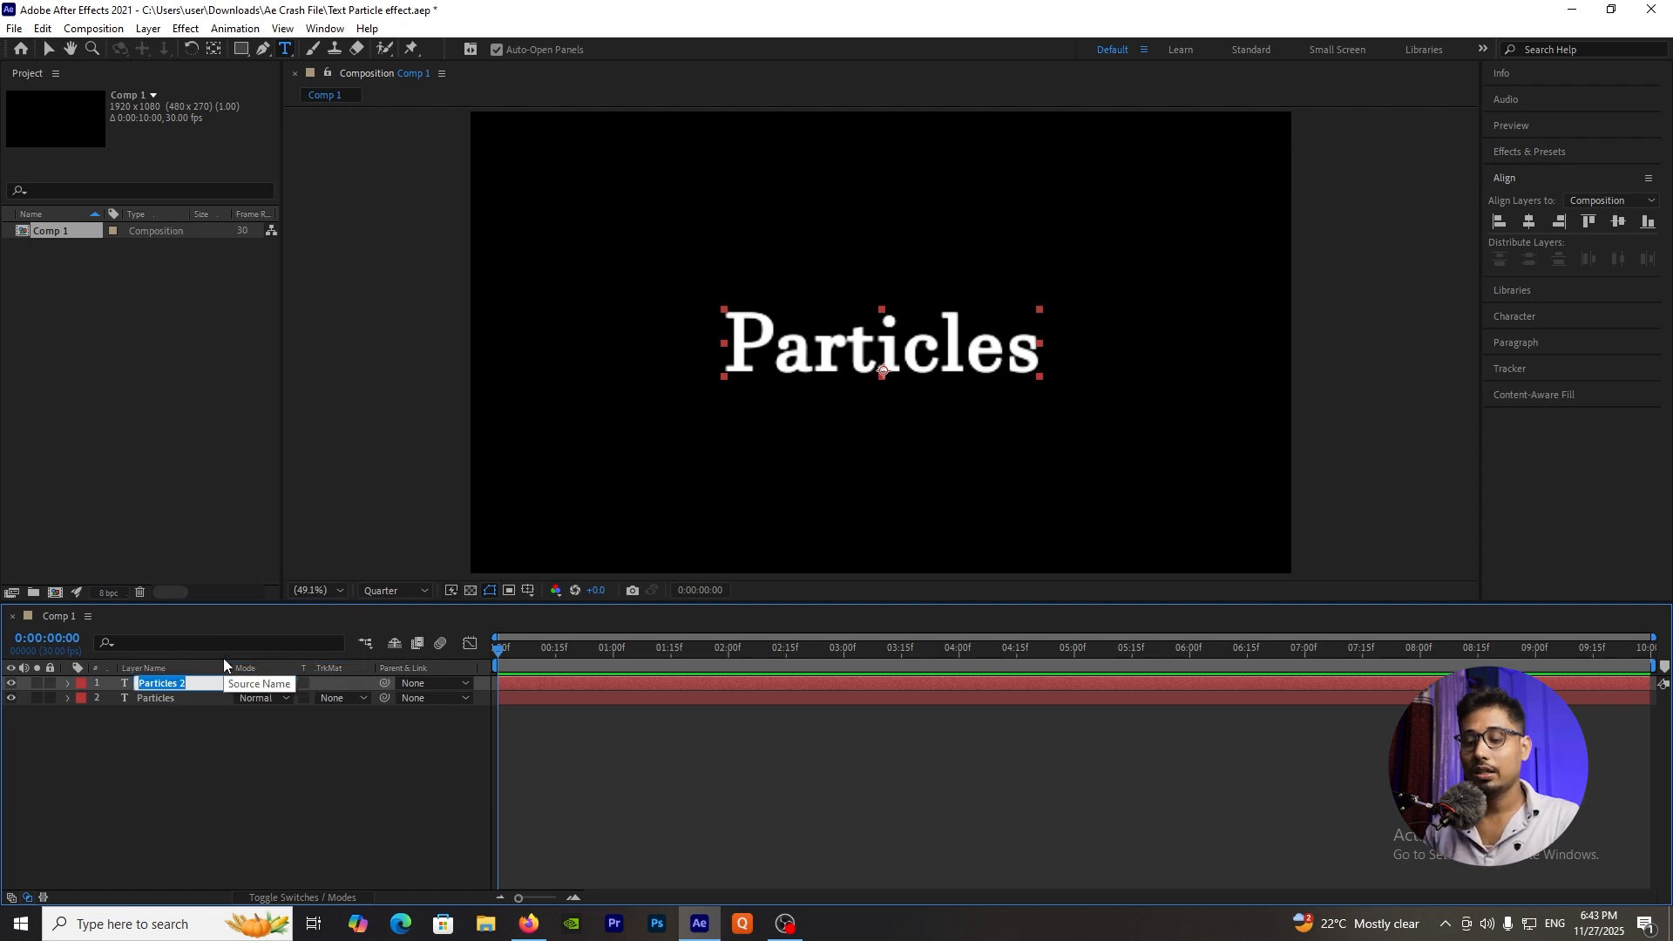
text(particles)
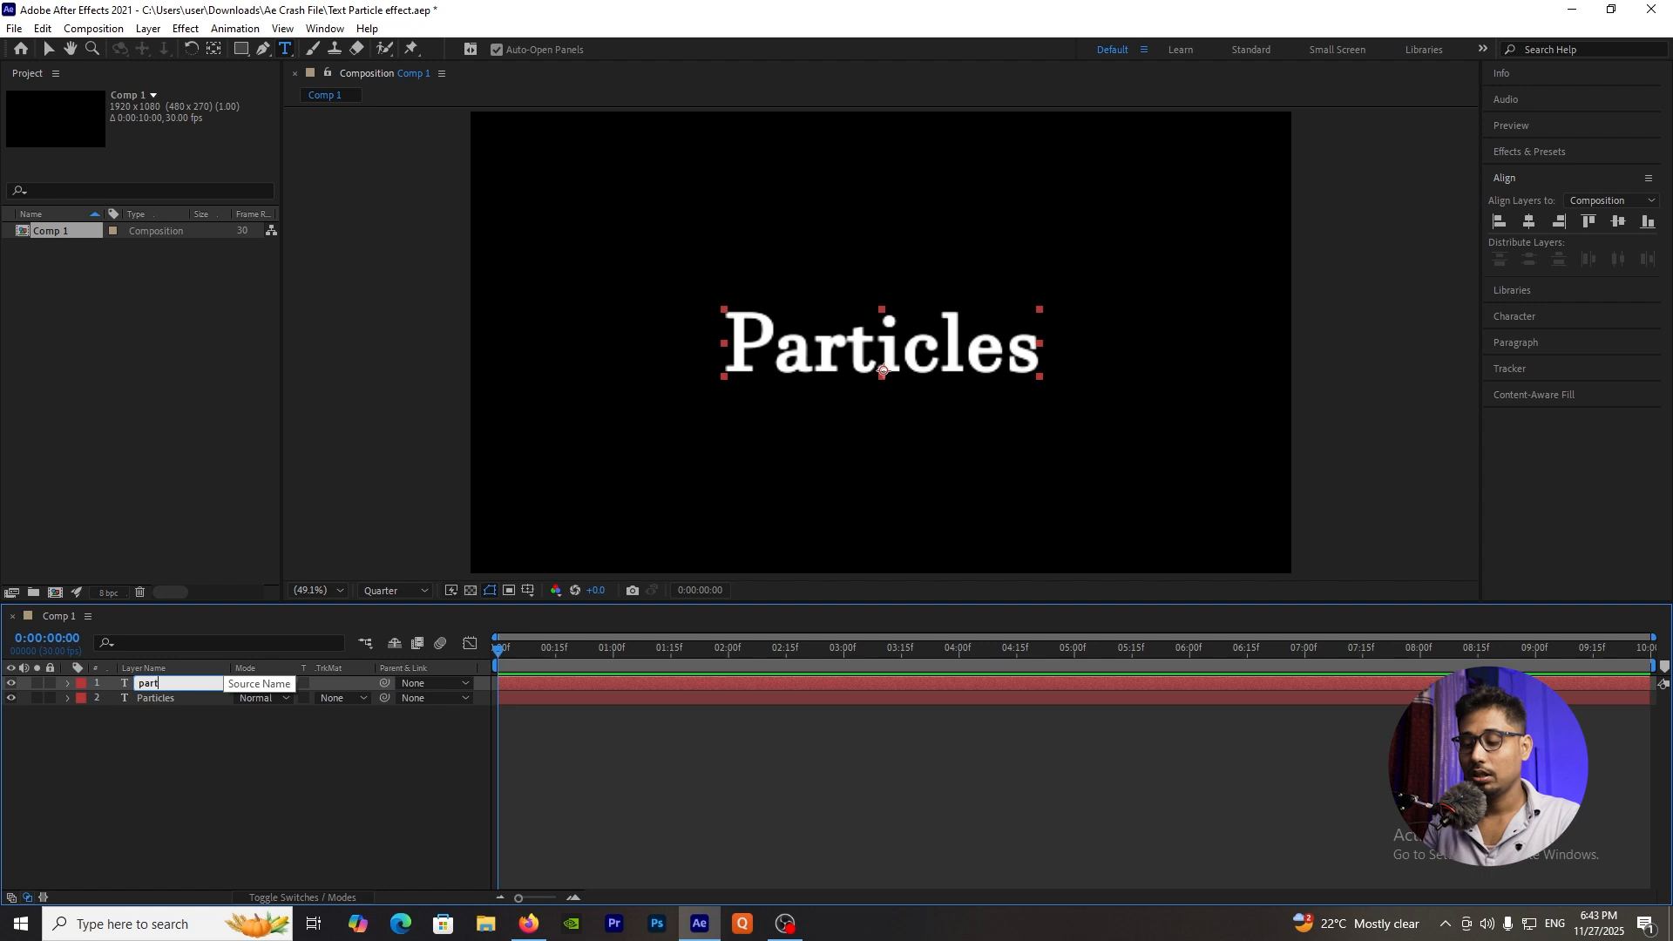
click(301, 753)
Find the CC Composite effect by searching for "cc co" and apply it to the upper particles layer.
click(188, 683)
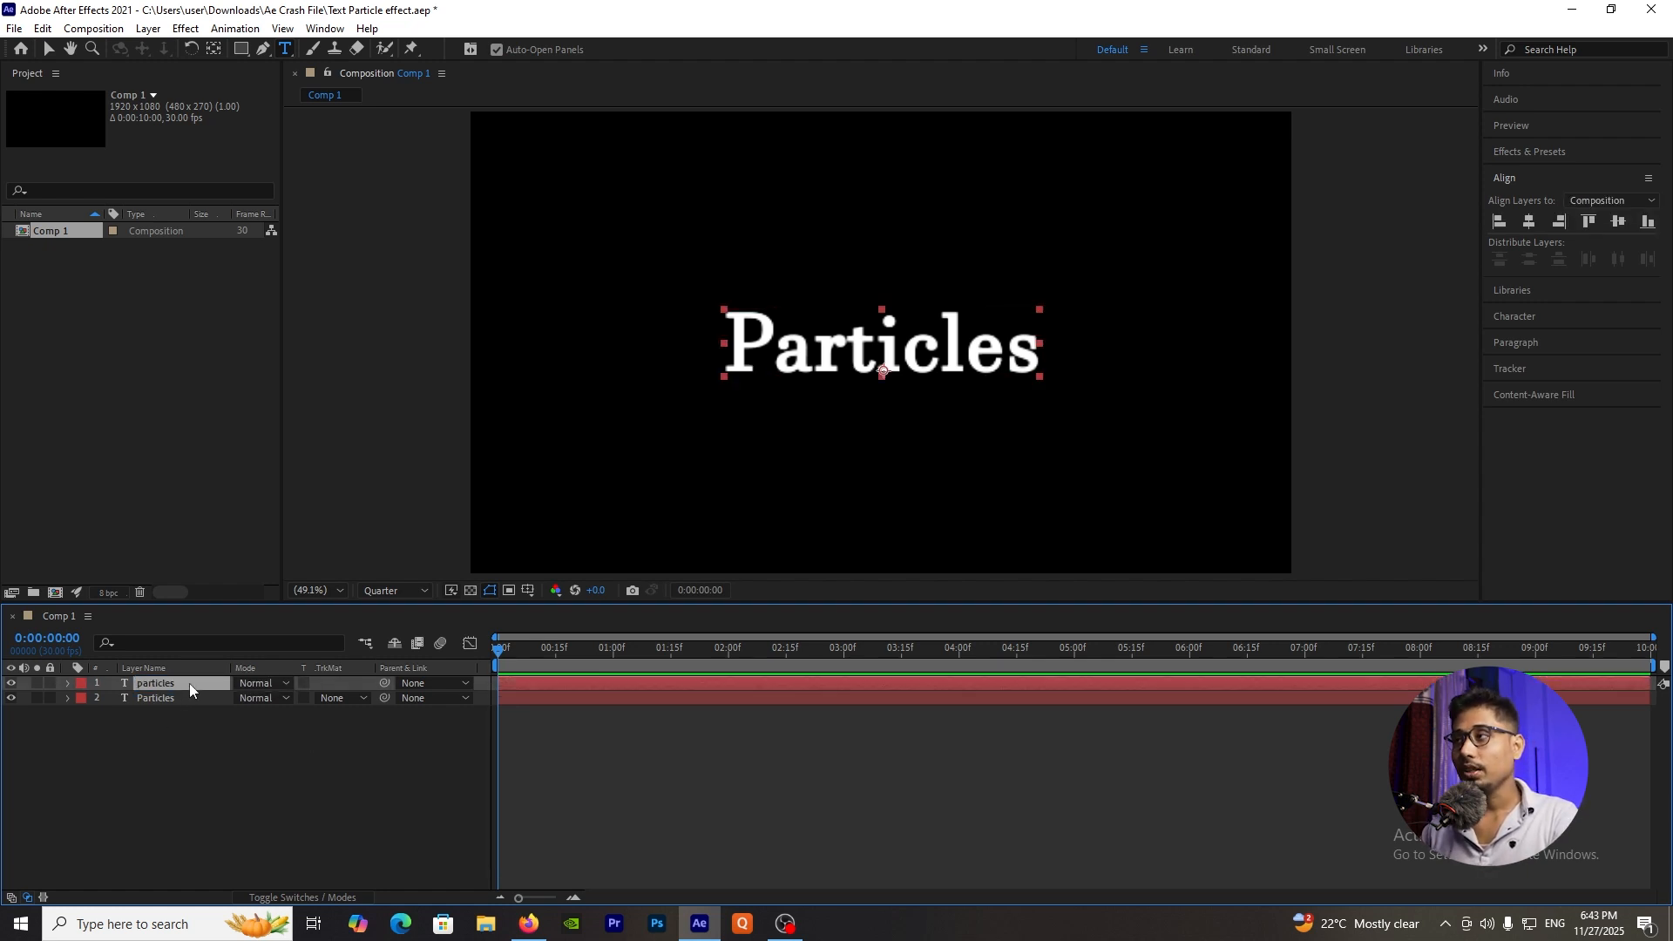
click(1575, 151)
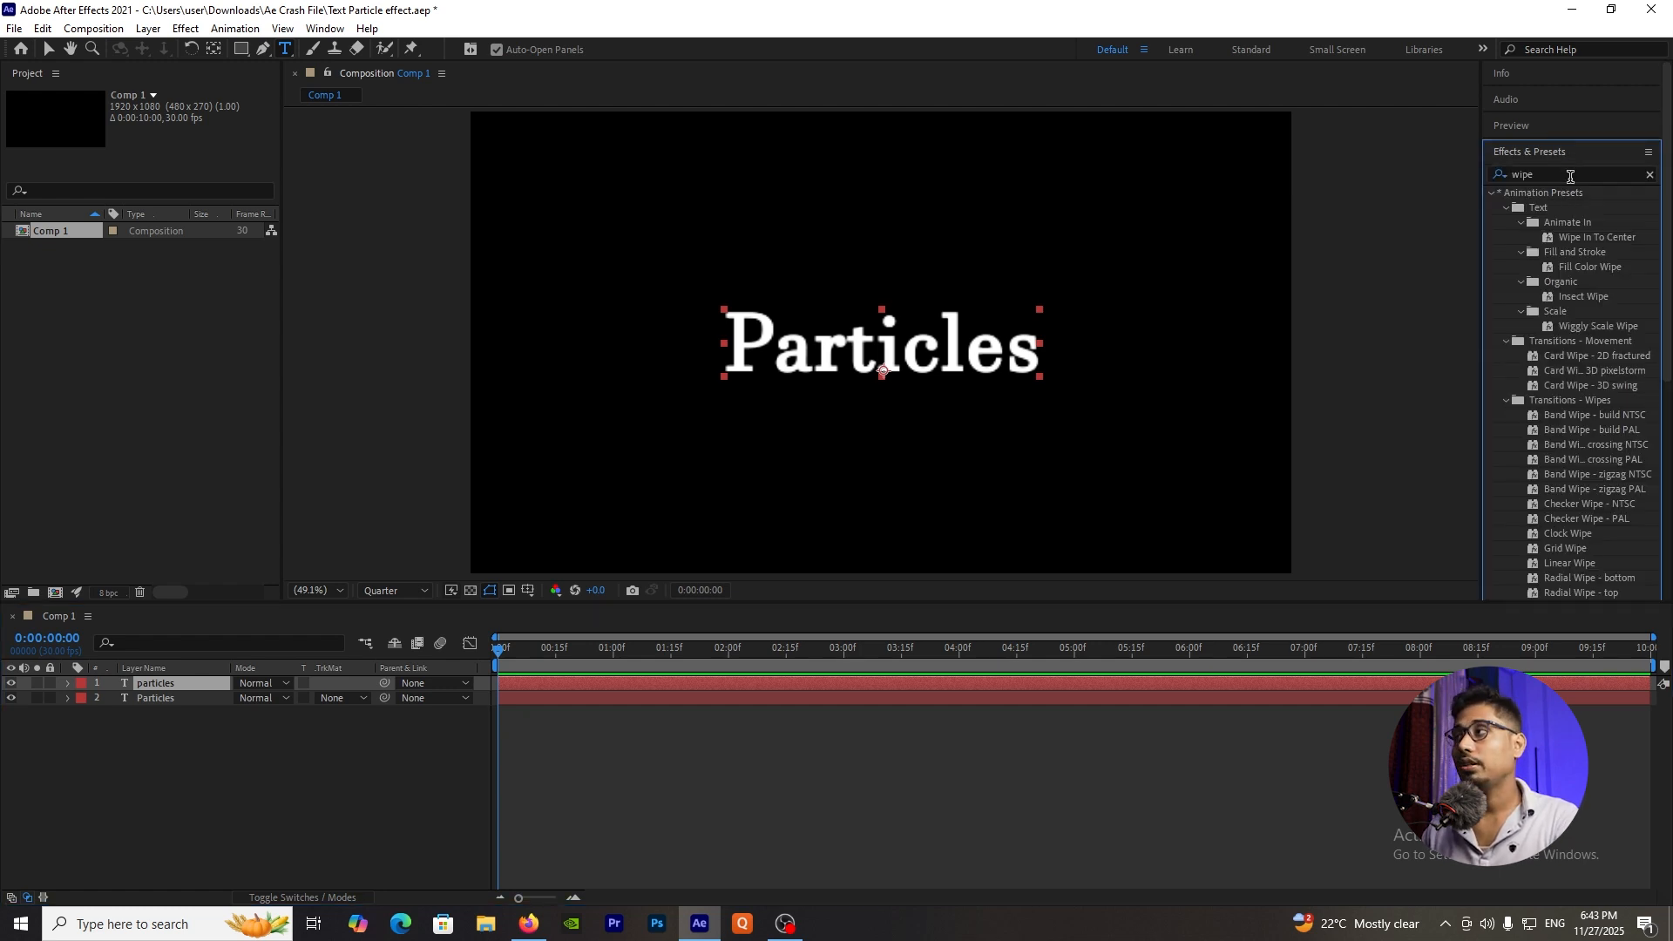
click(1571, 177)
text(c)
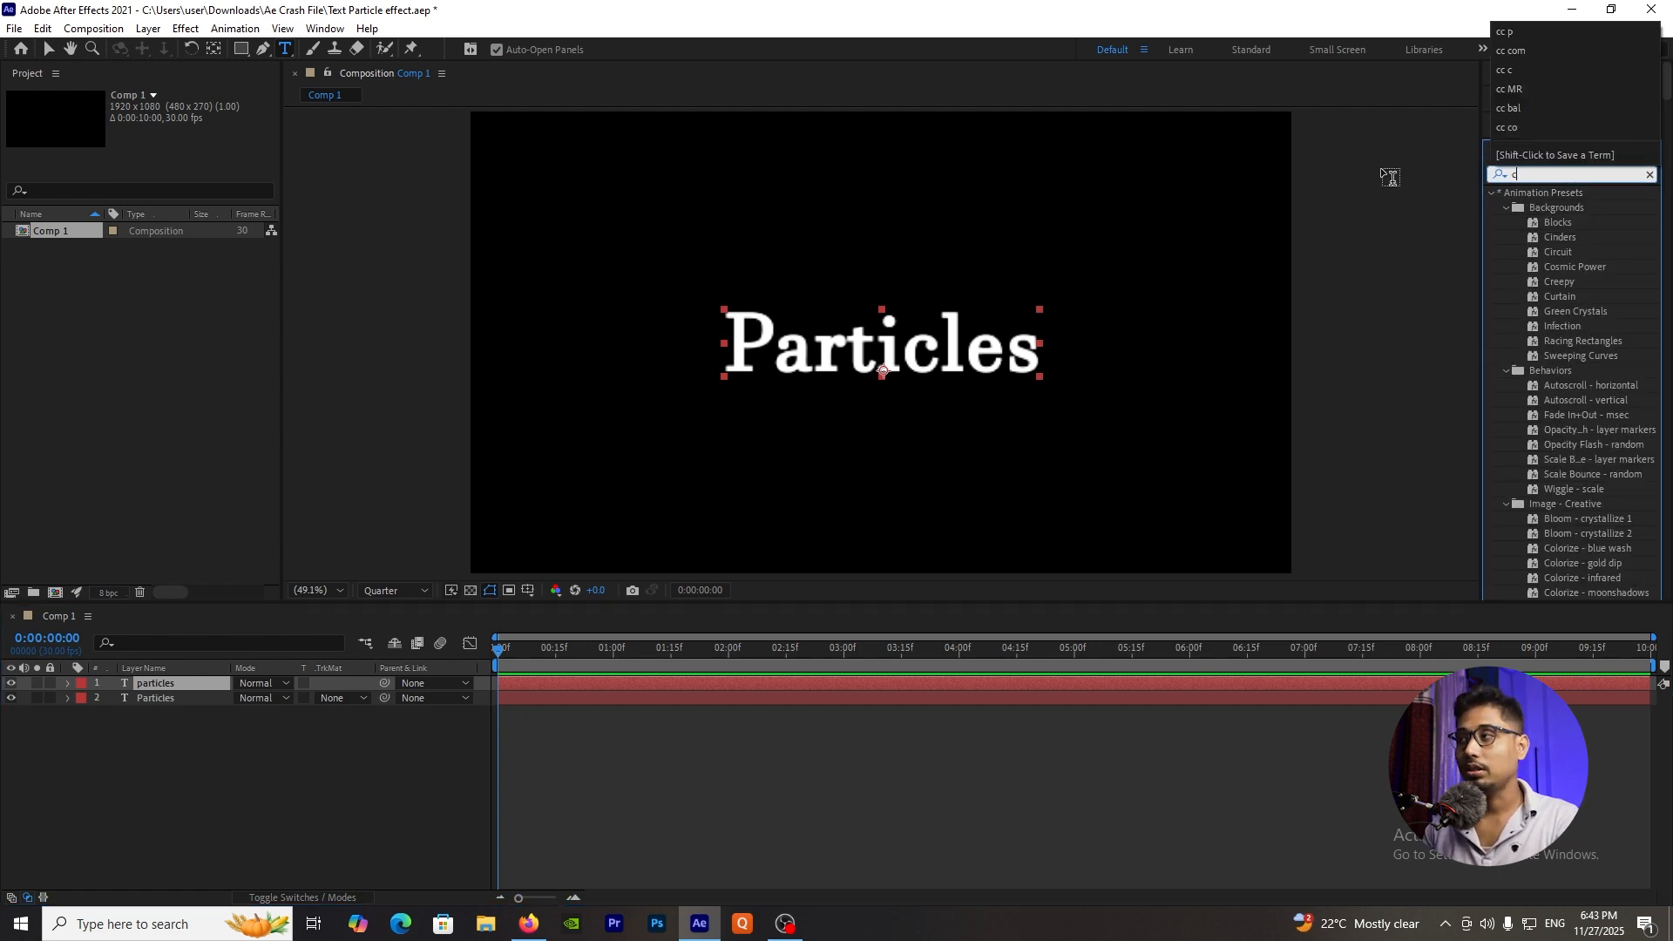
text(c co)
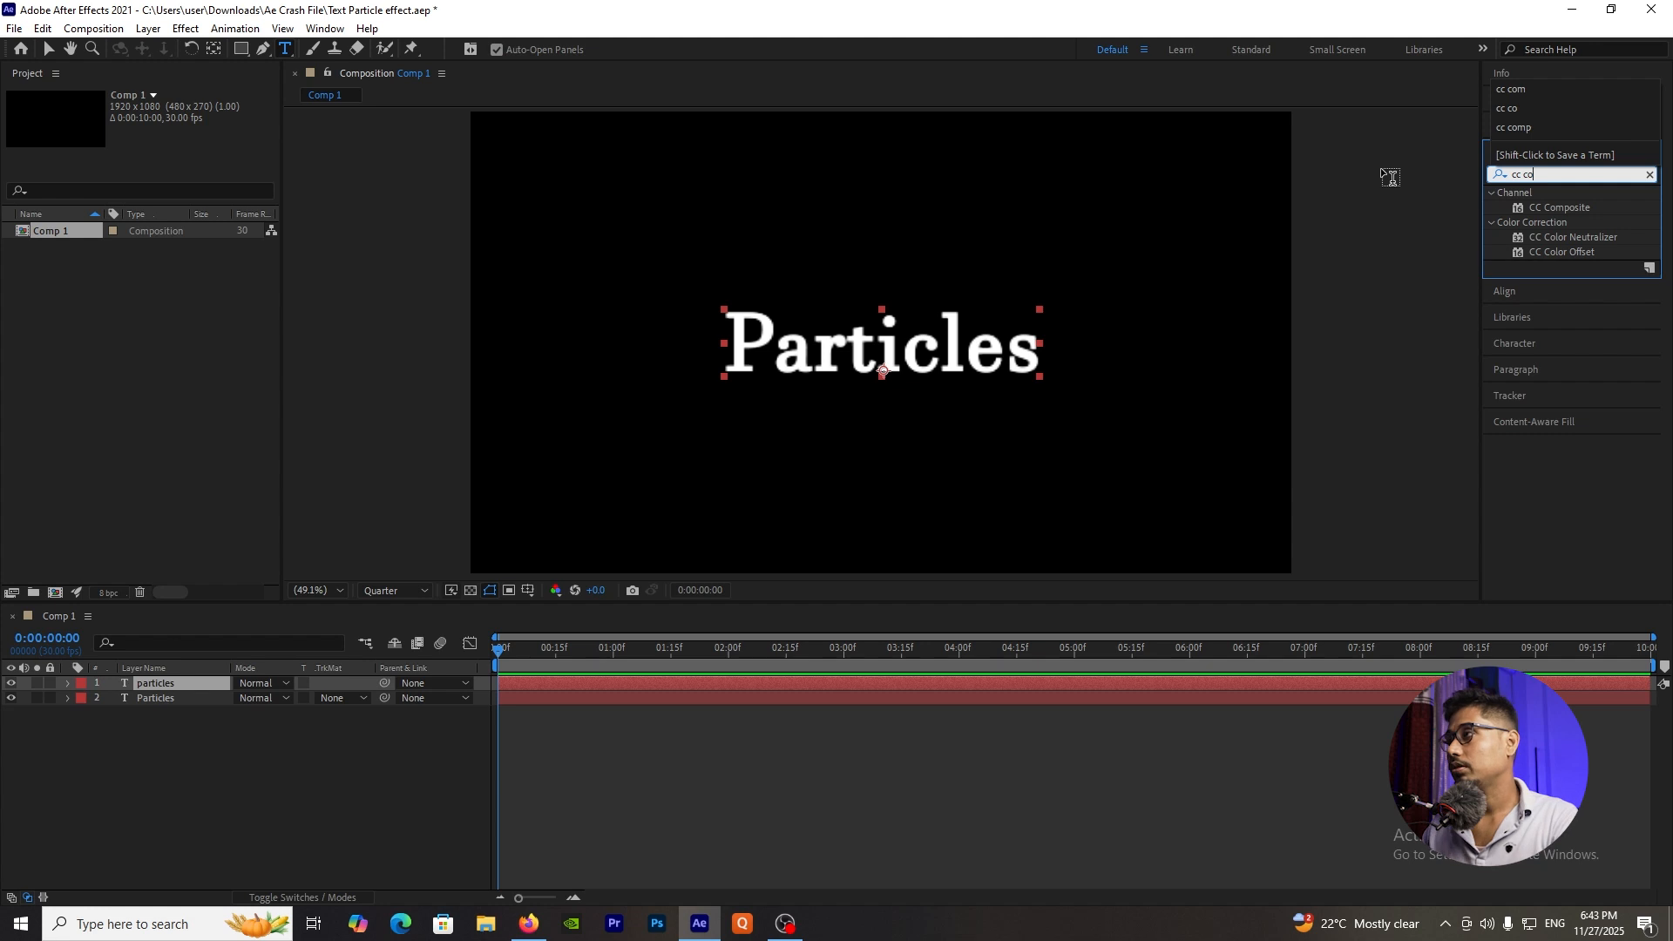
drag(1533, 206, 161, 683)
key(v)
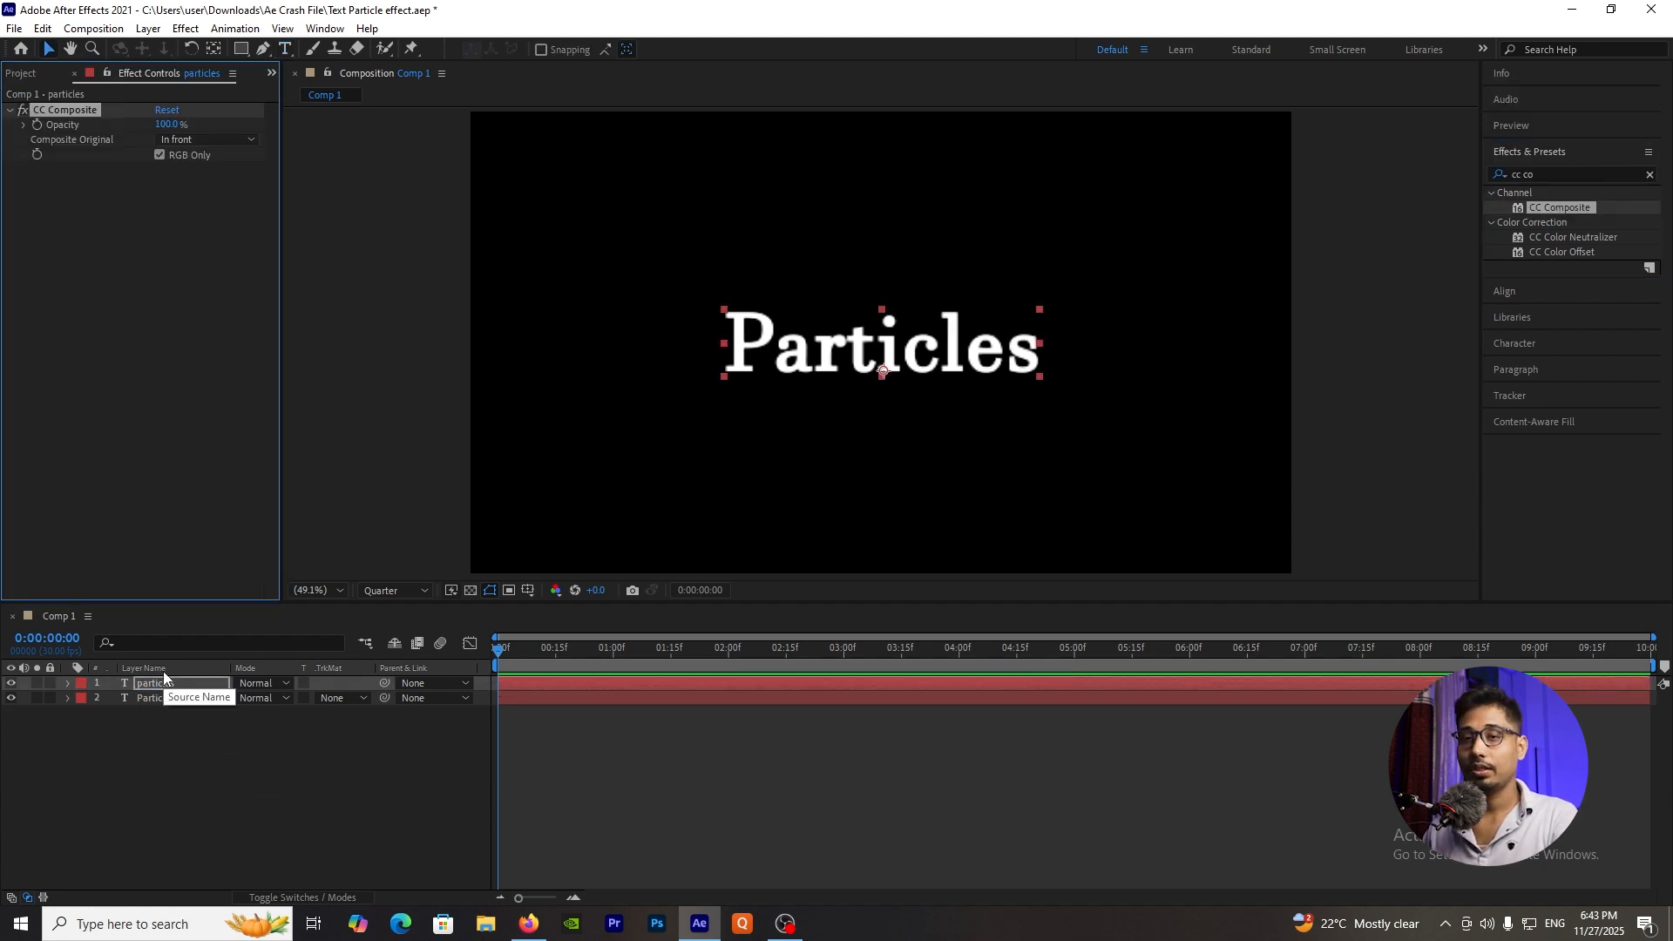
Center the anchor point of the upper particles layer within its text.
click(186, 714)
click(164, 688)
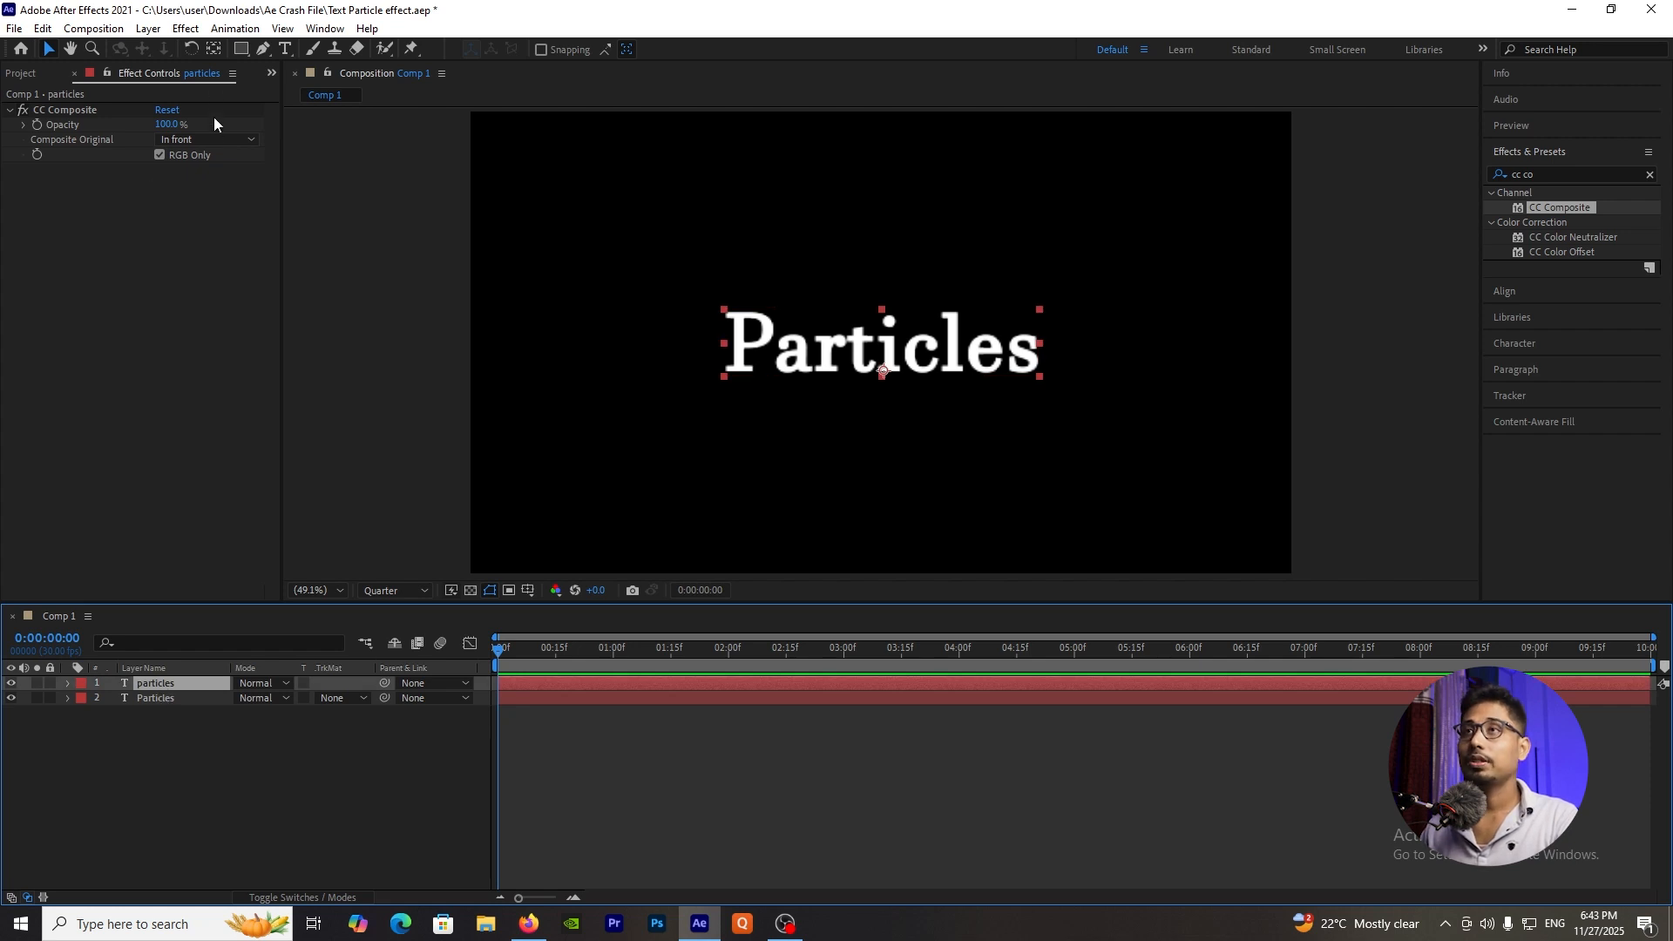
click(215, 50)
key(ctrl+alt+Home)
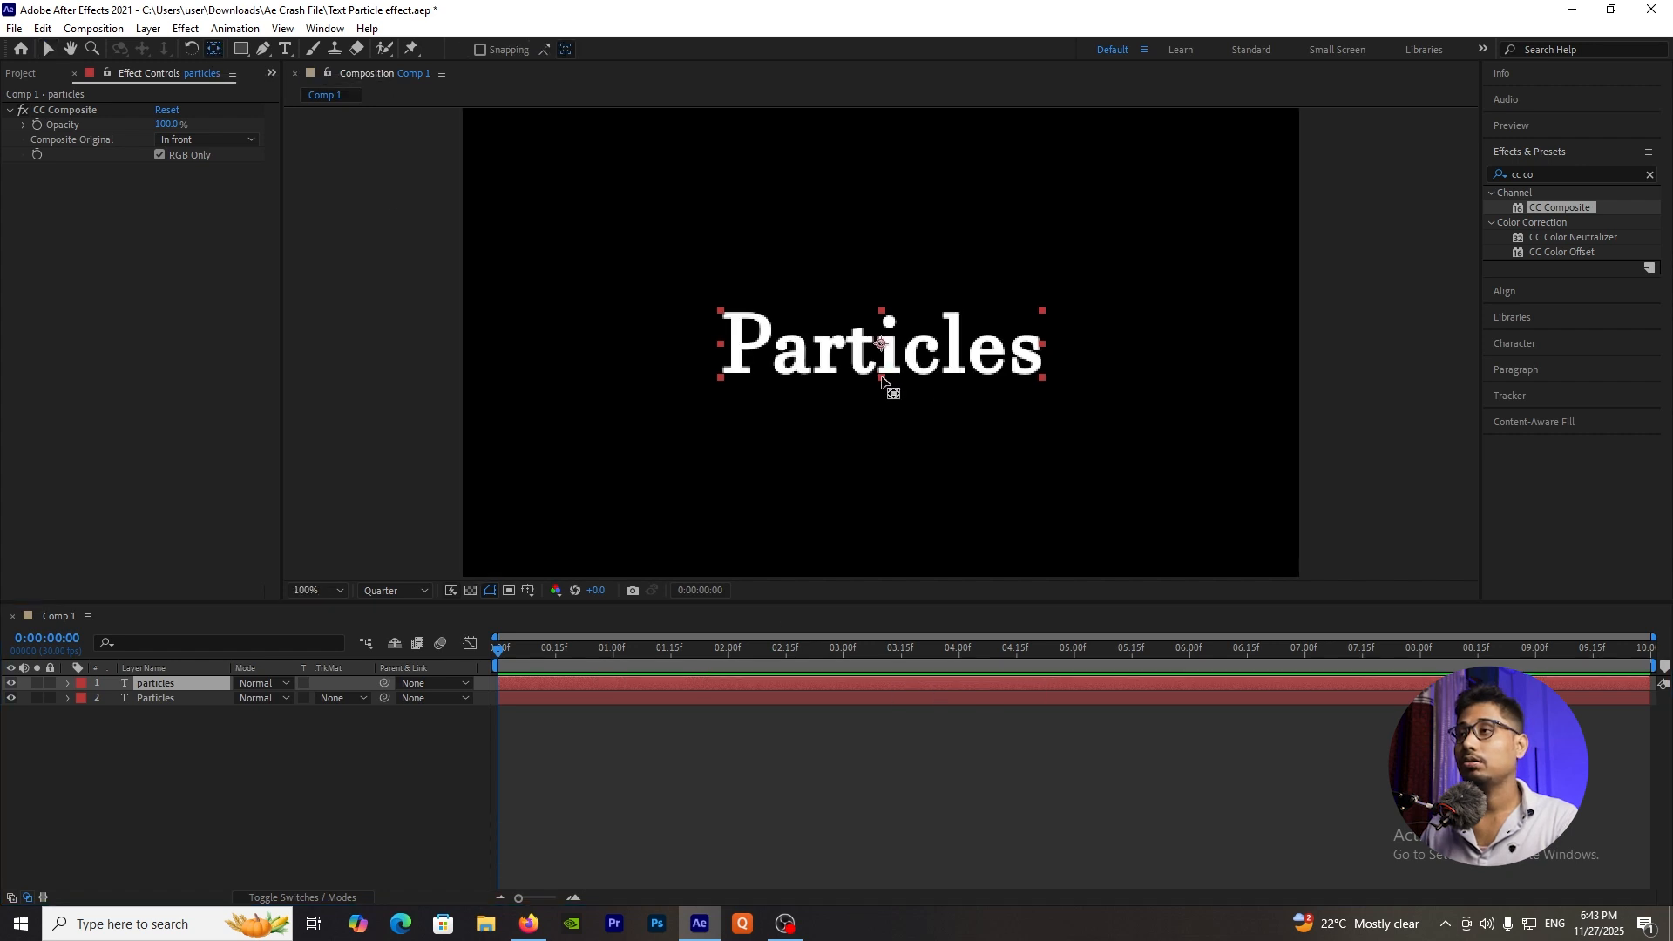
scroll(882, 380, up, 2)
scroll(829, 463, down, 4)
scroll(844, 402, up, 2)
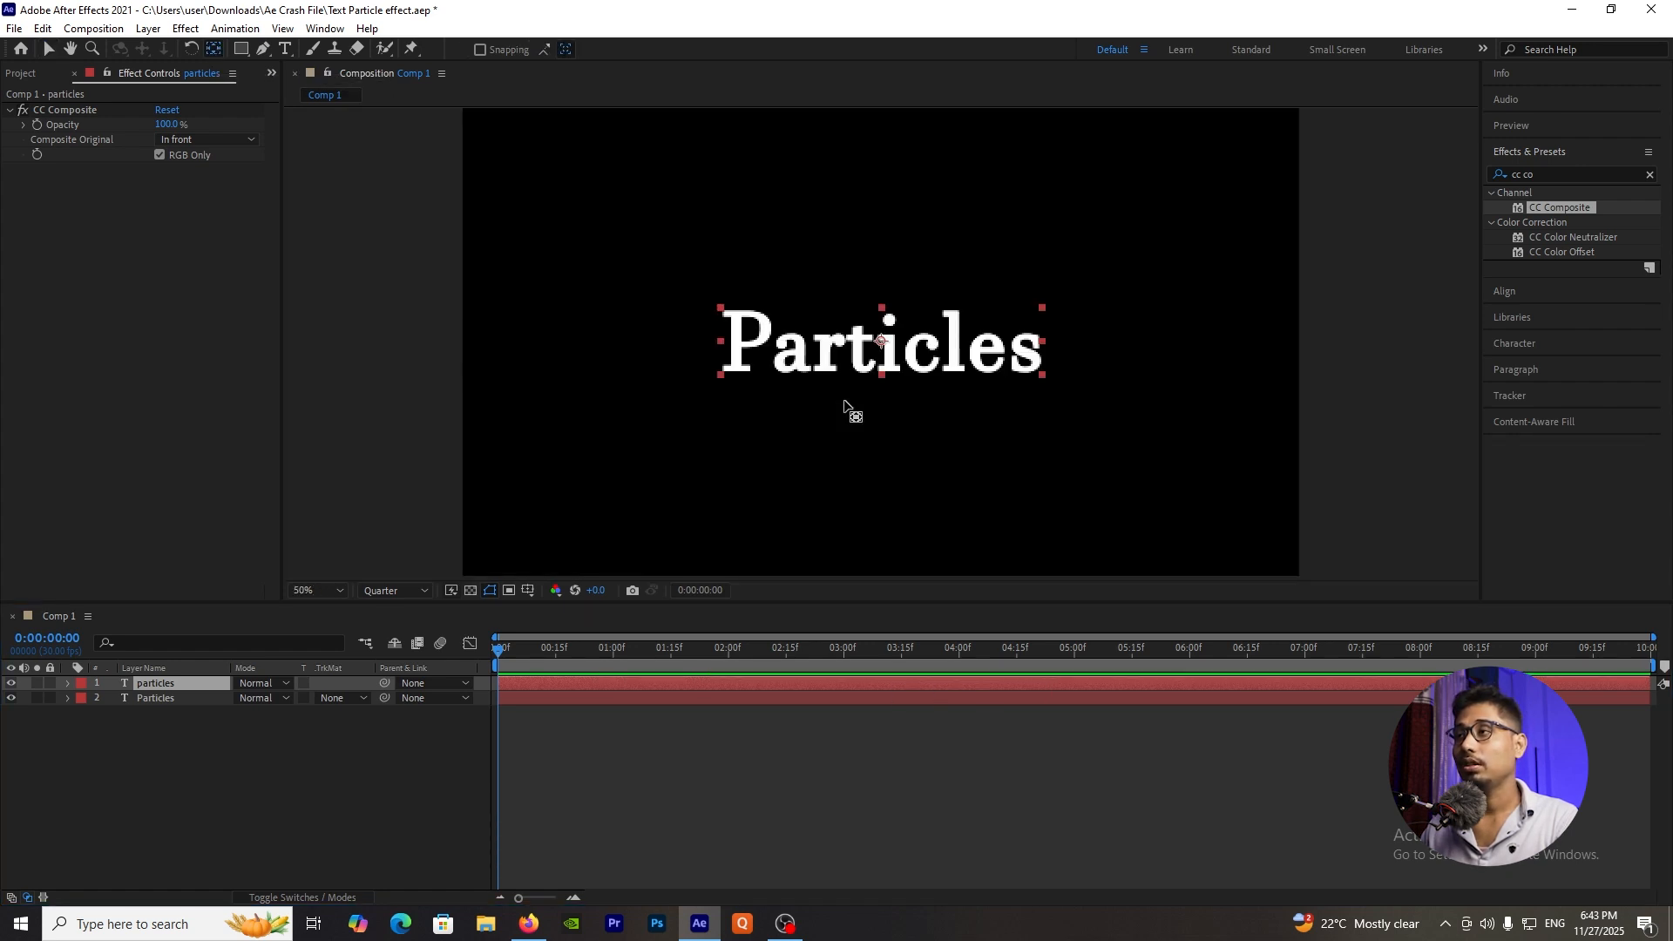
Find the CC Particle Systems II effect by searching for "cc pa" and apply it to the upper particles layer.
click(392, 776)
click(196, 683)
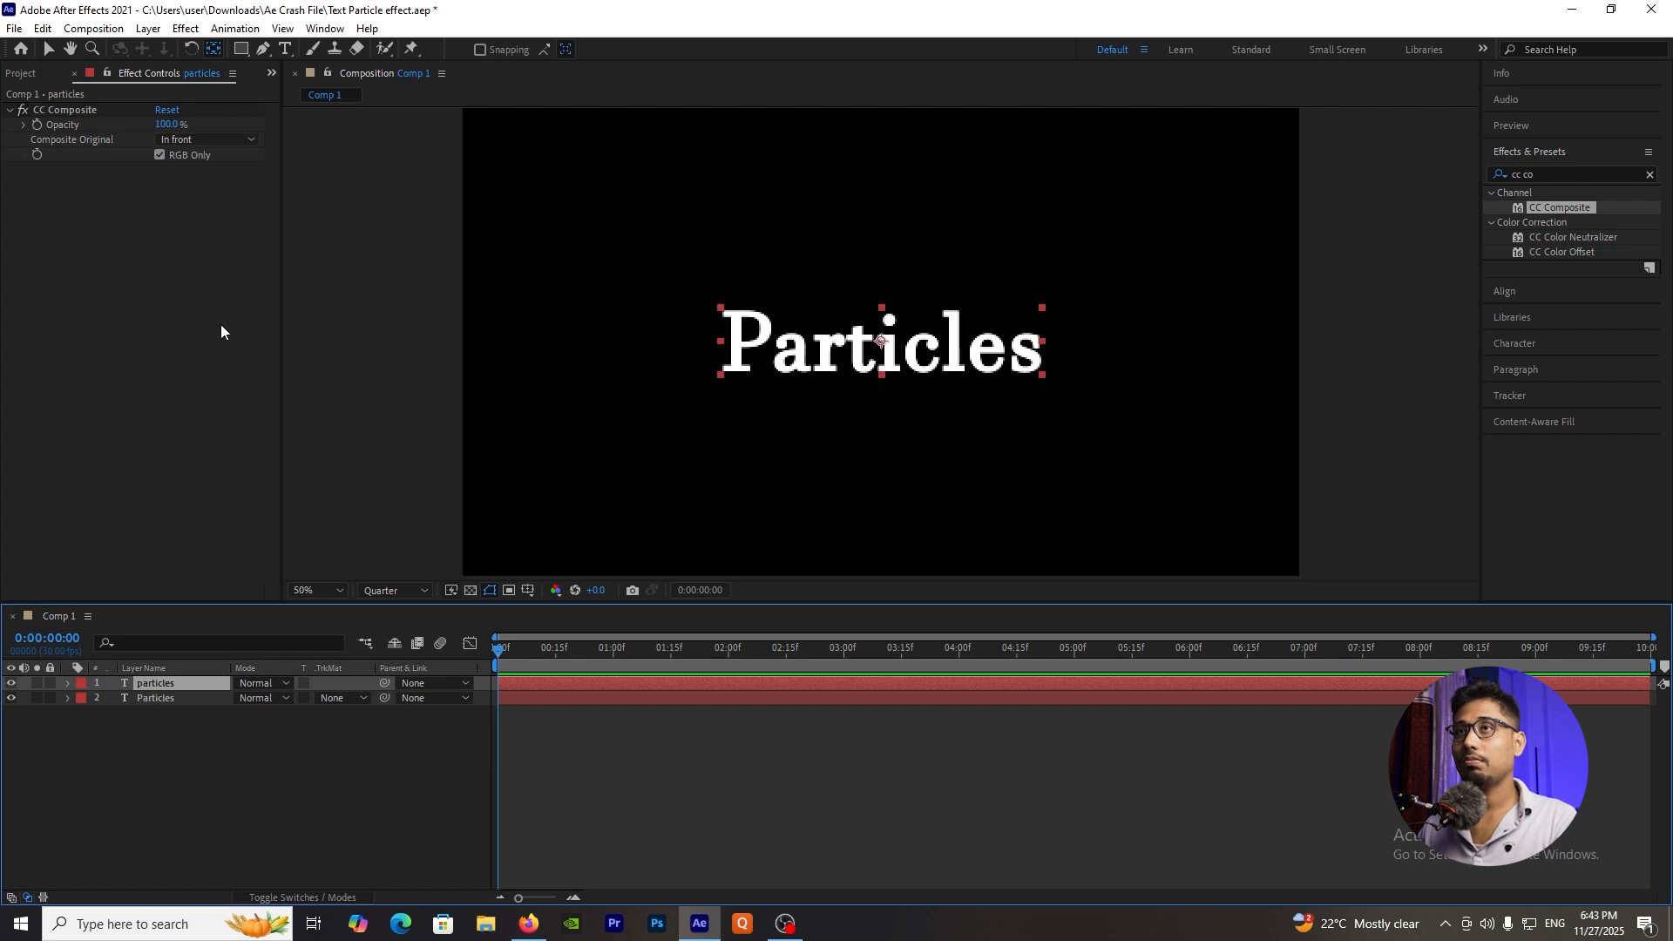
click(11, 111)
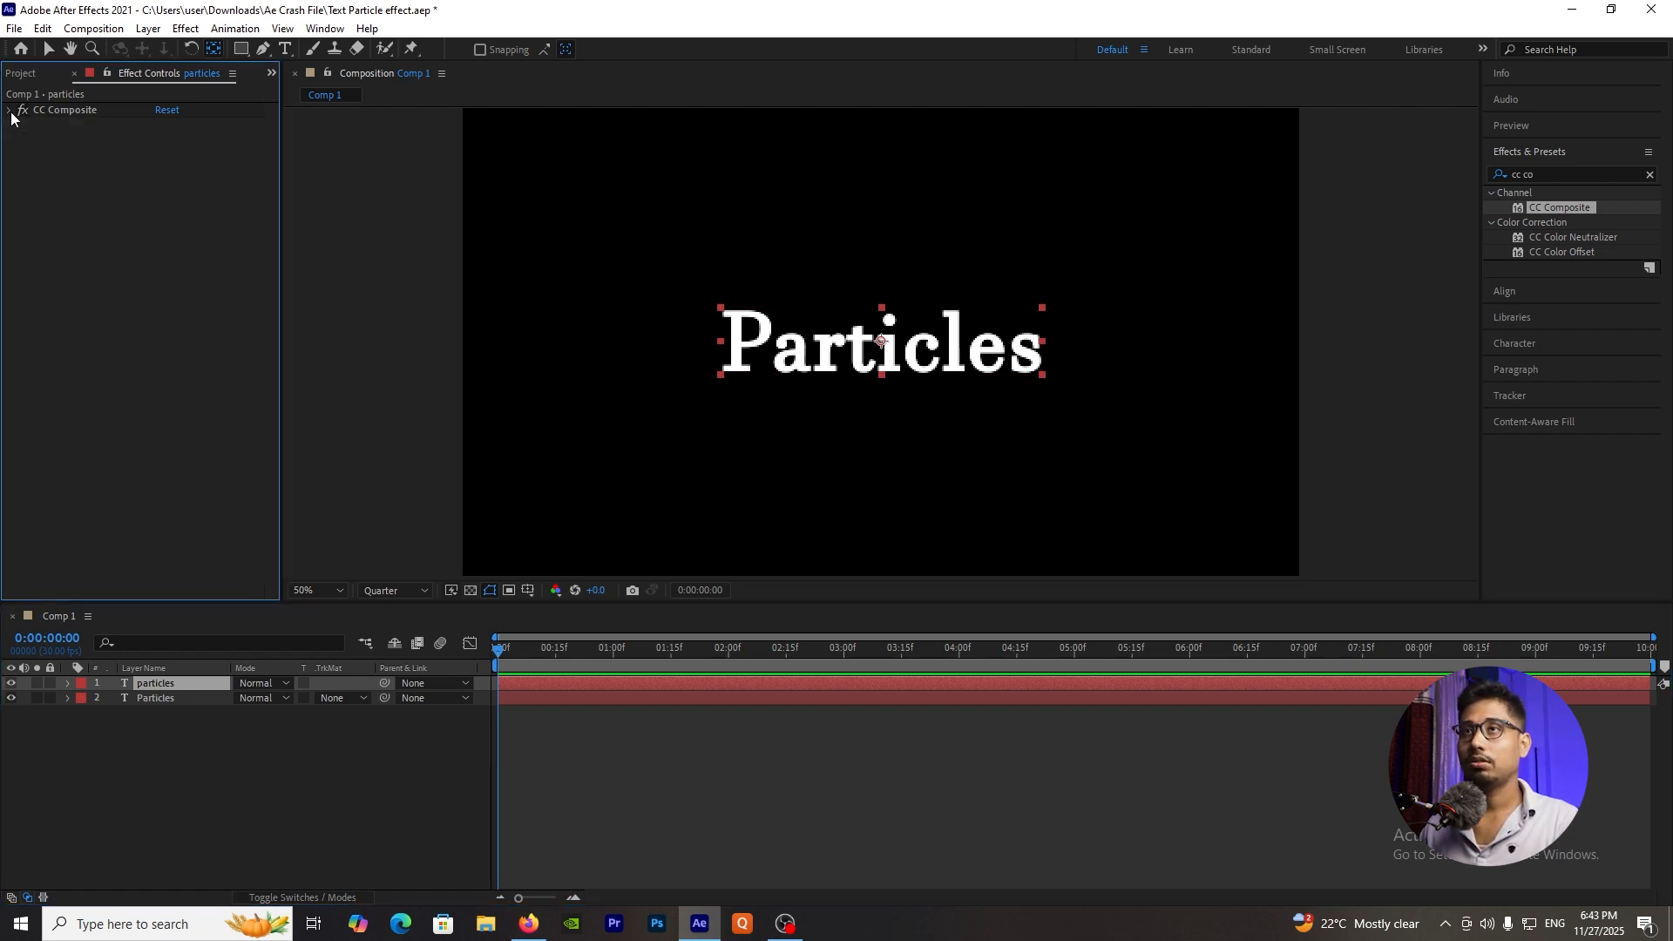
click(1570, 181)
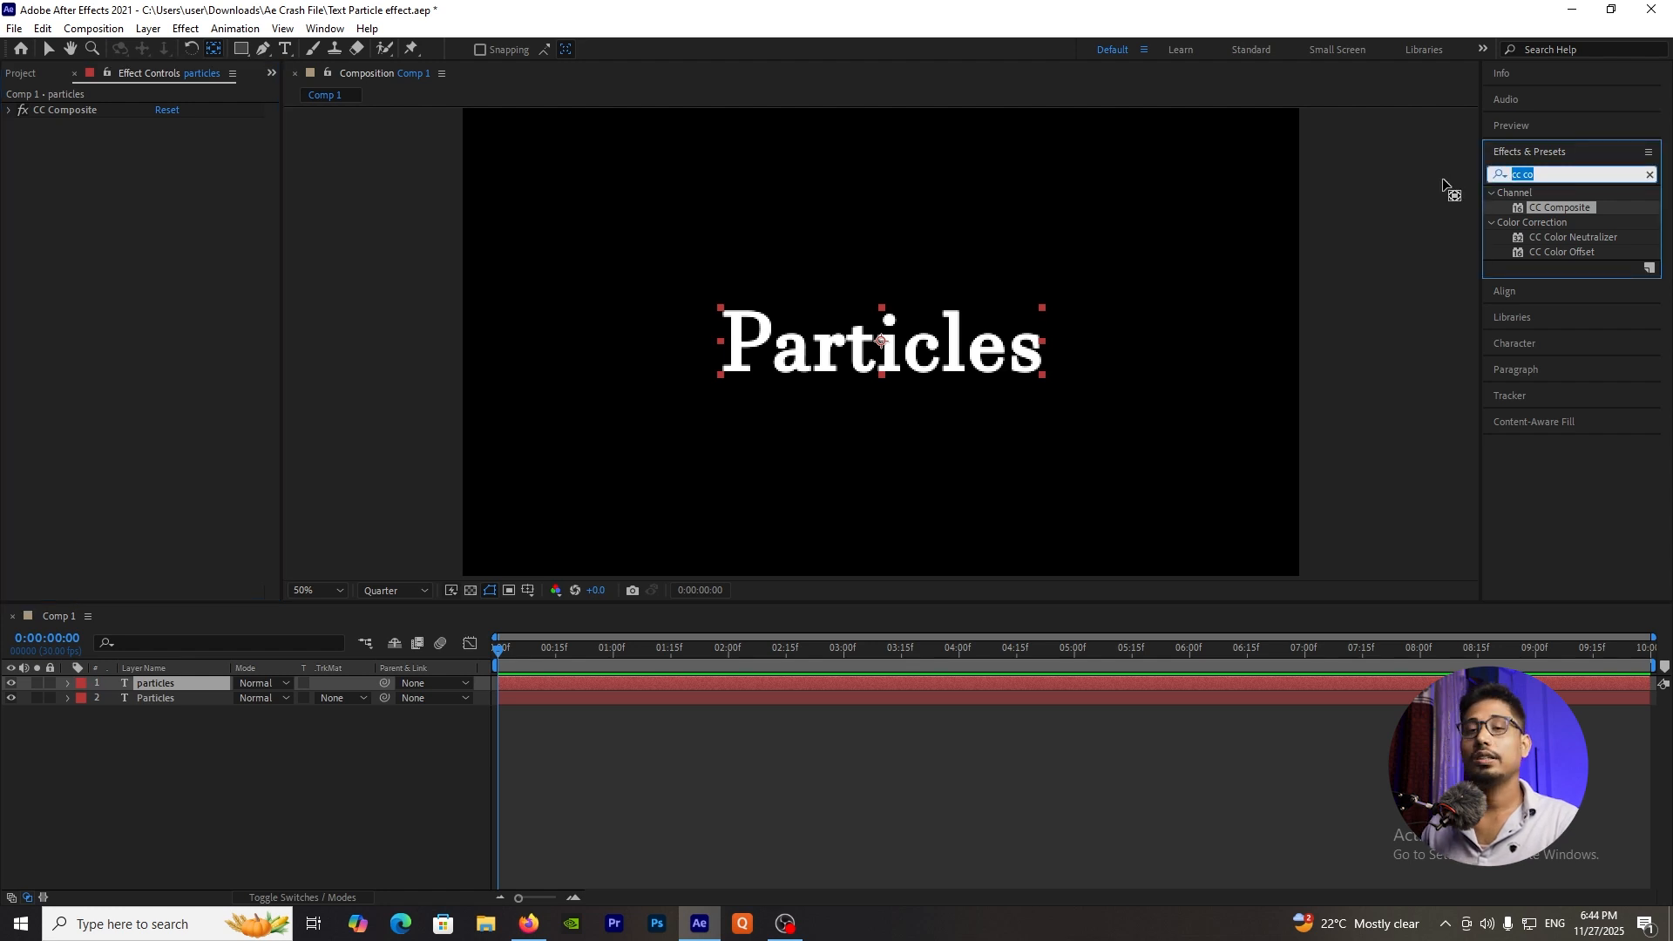
text(cc)
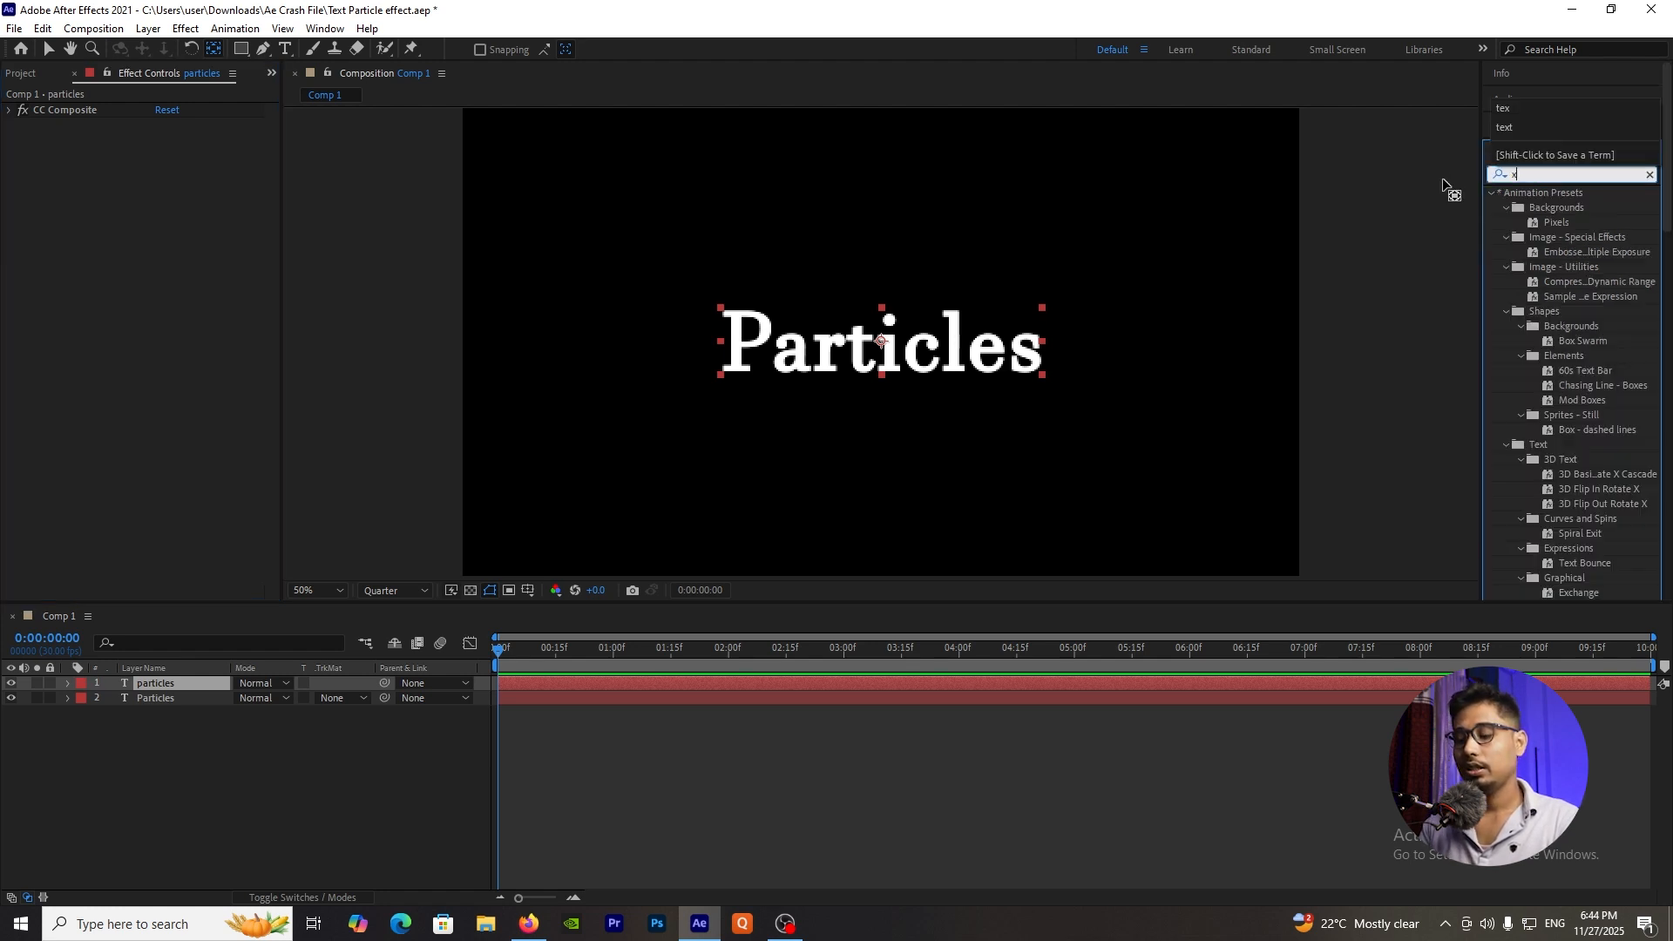
text( pa)
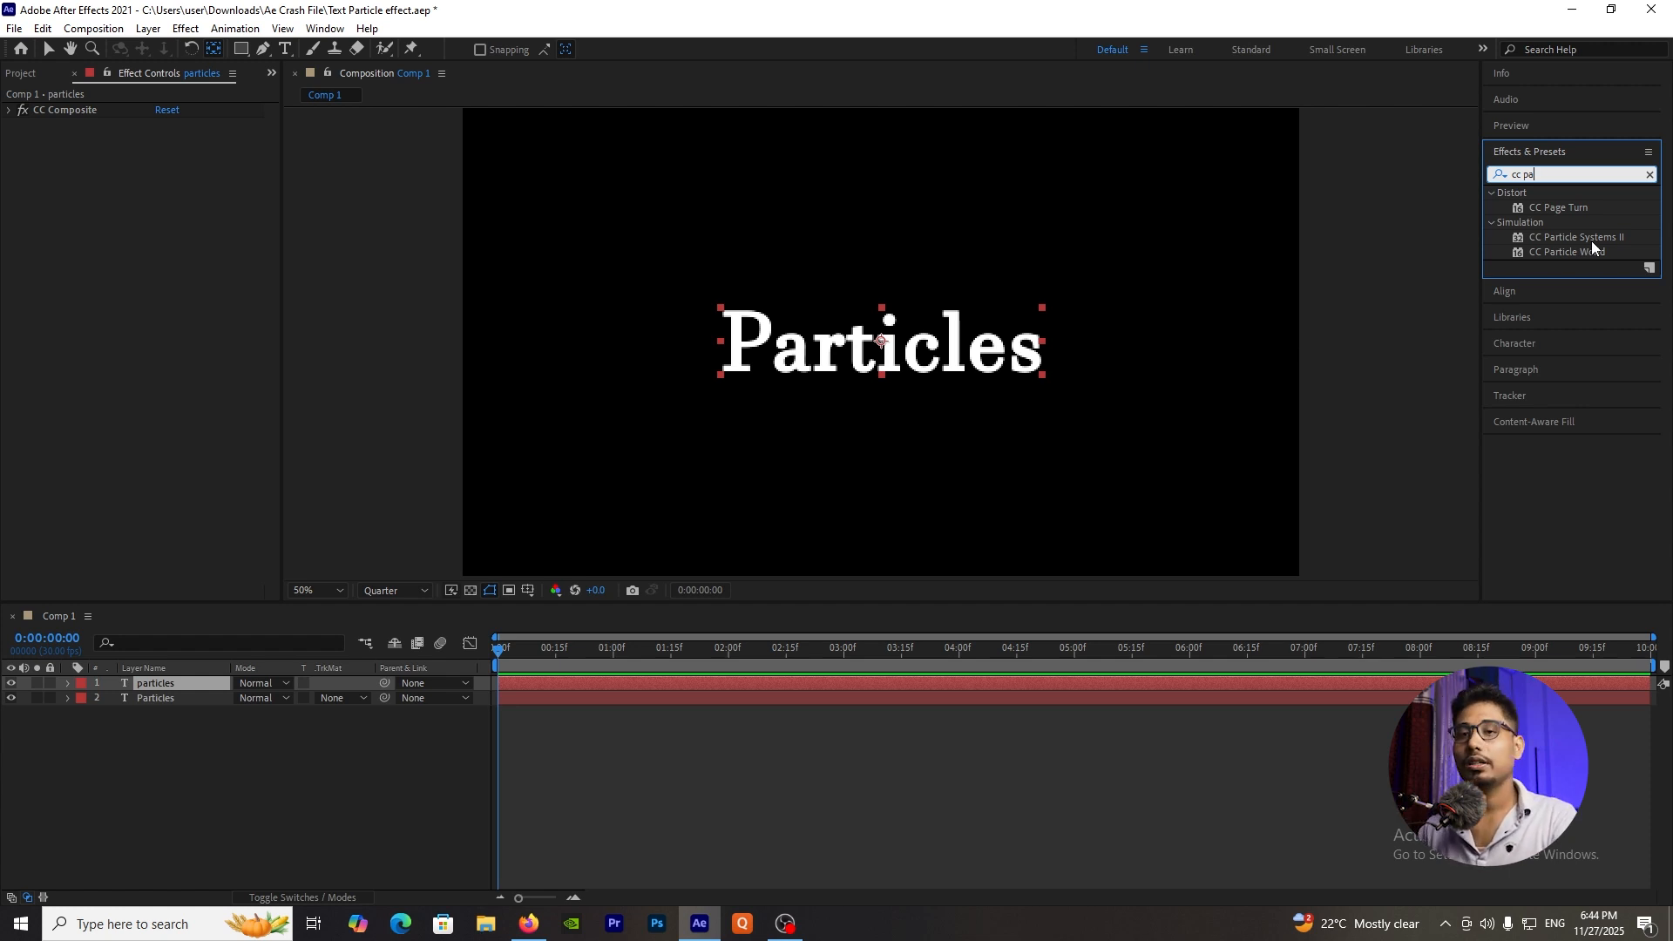
drag(1591, 240, 201, 683)
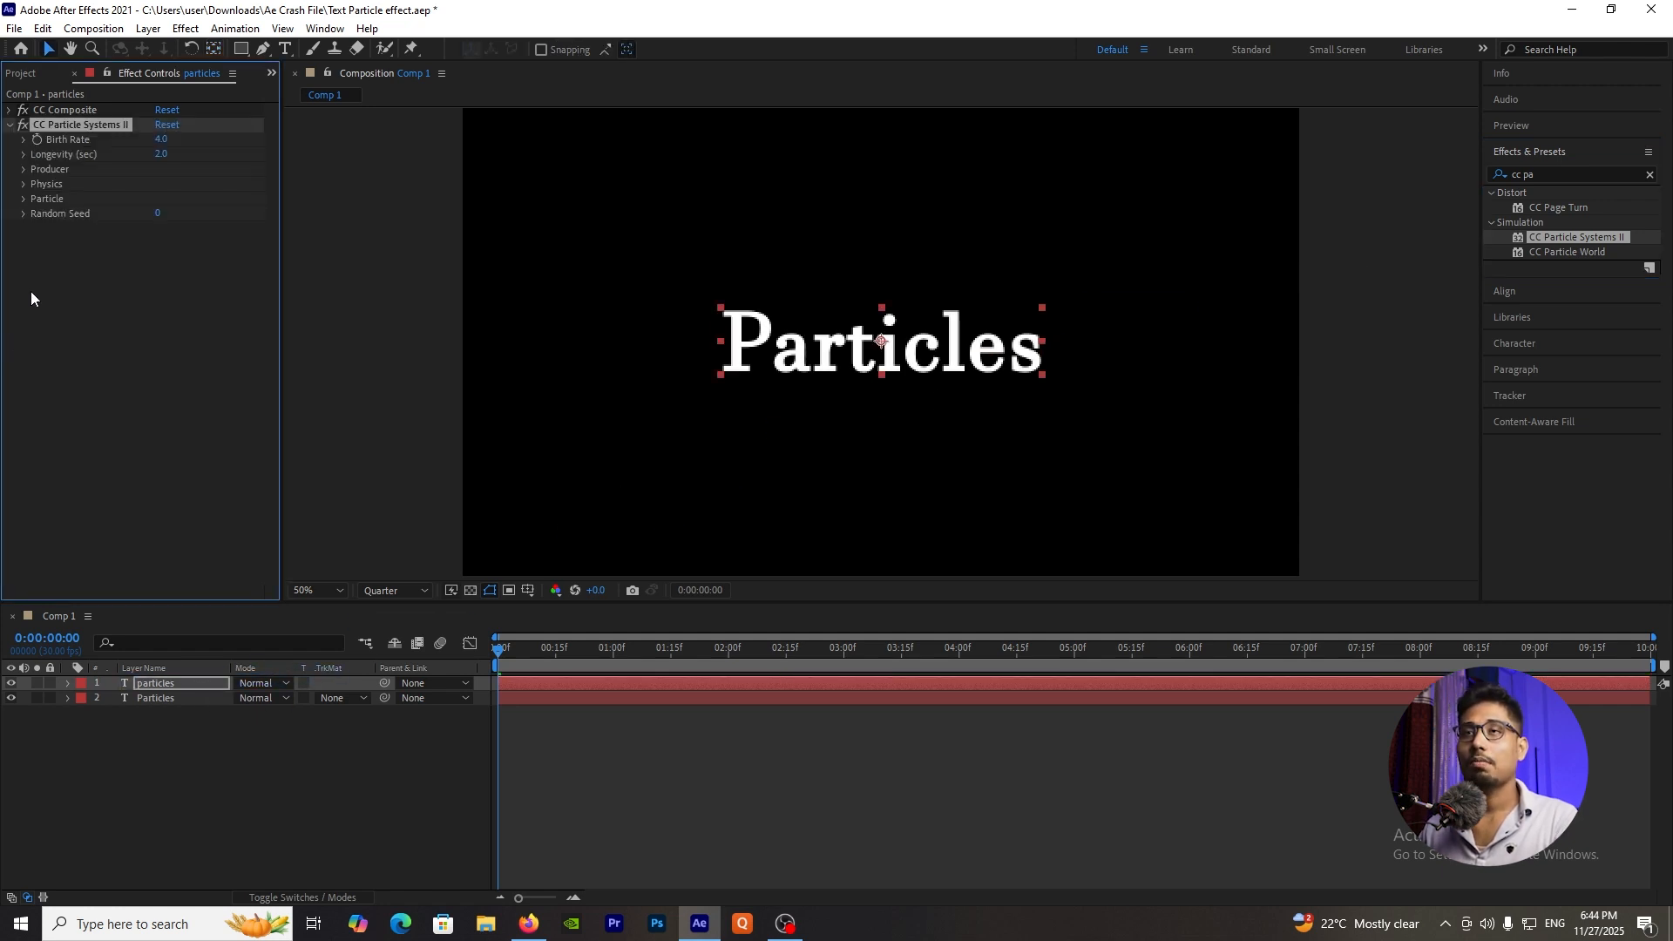
Set the Producer's Radius X and Radius Y to 0 in CC Particle Systems II.
click(24, 170)
click(163, 197)
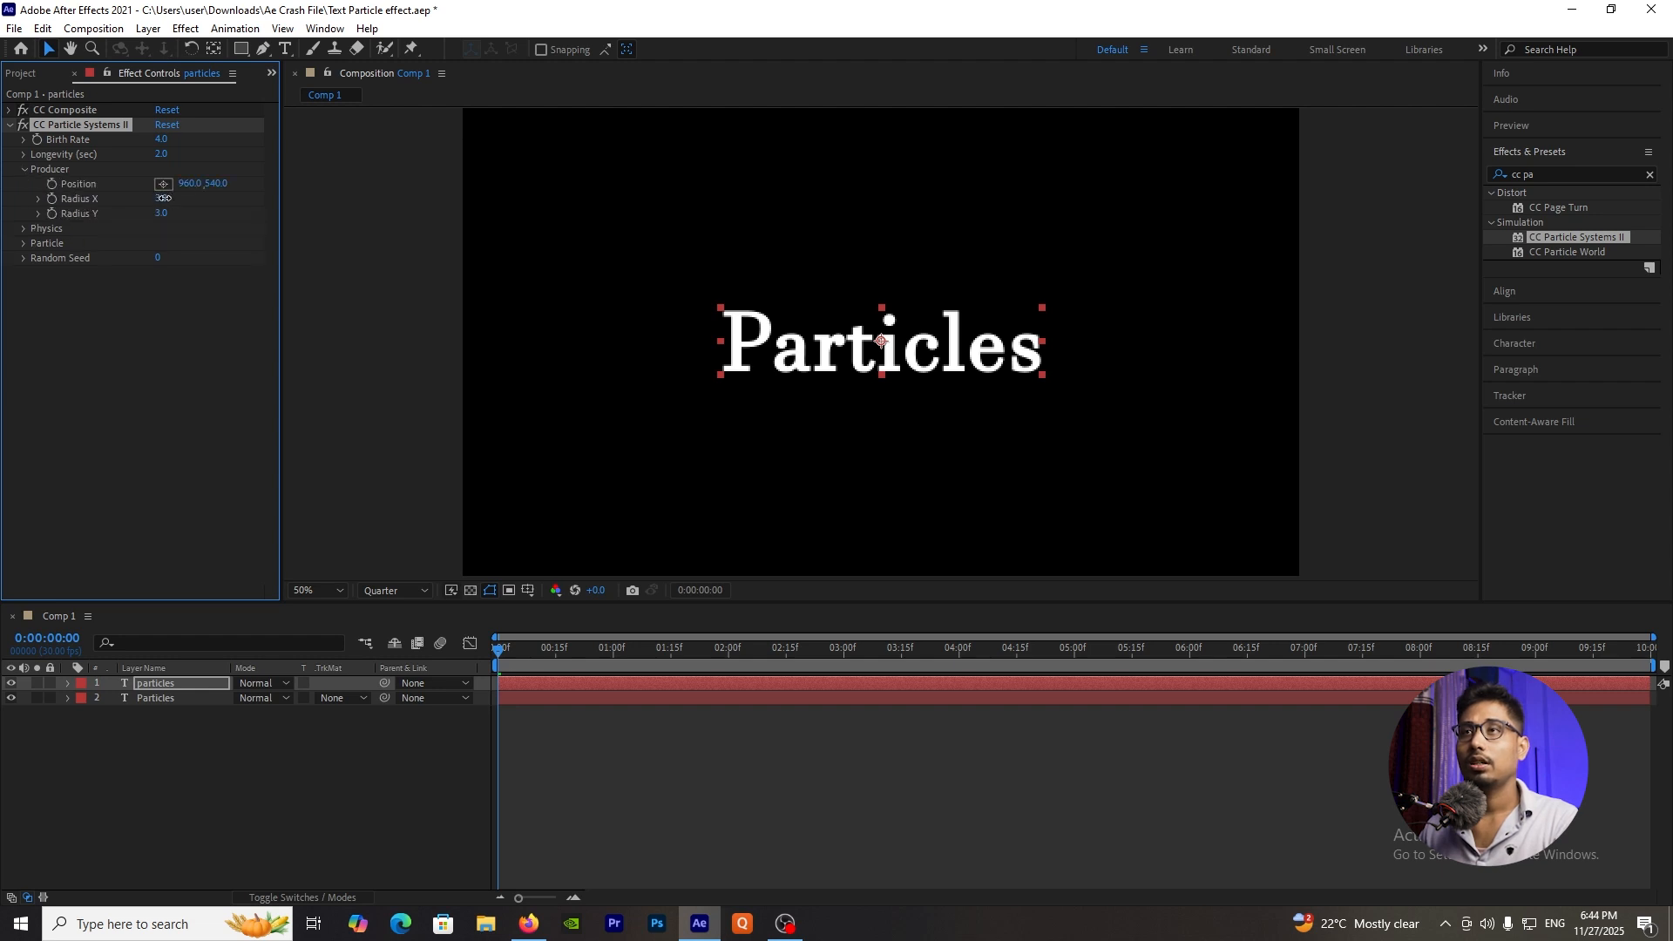
text(0)
key(Return)
click(161, 212)
text(0)
key(Return)
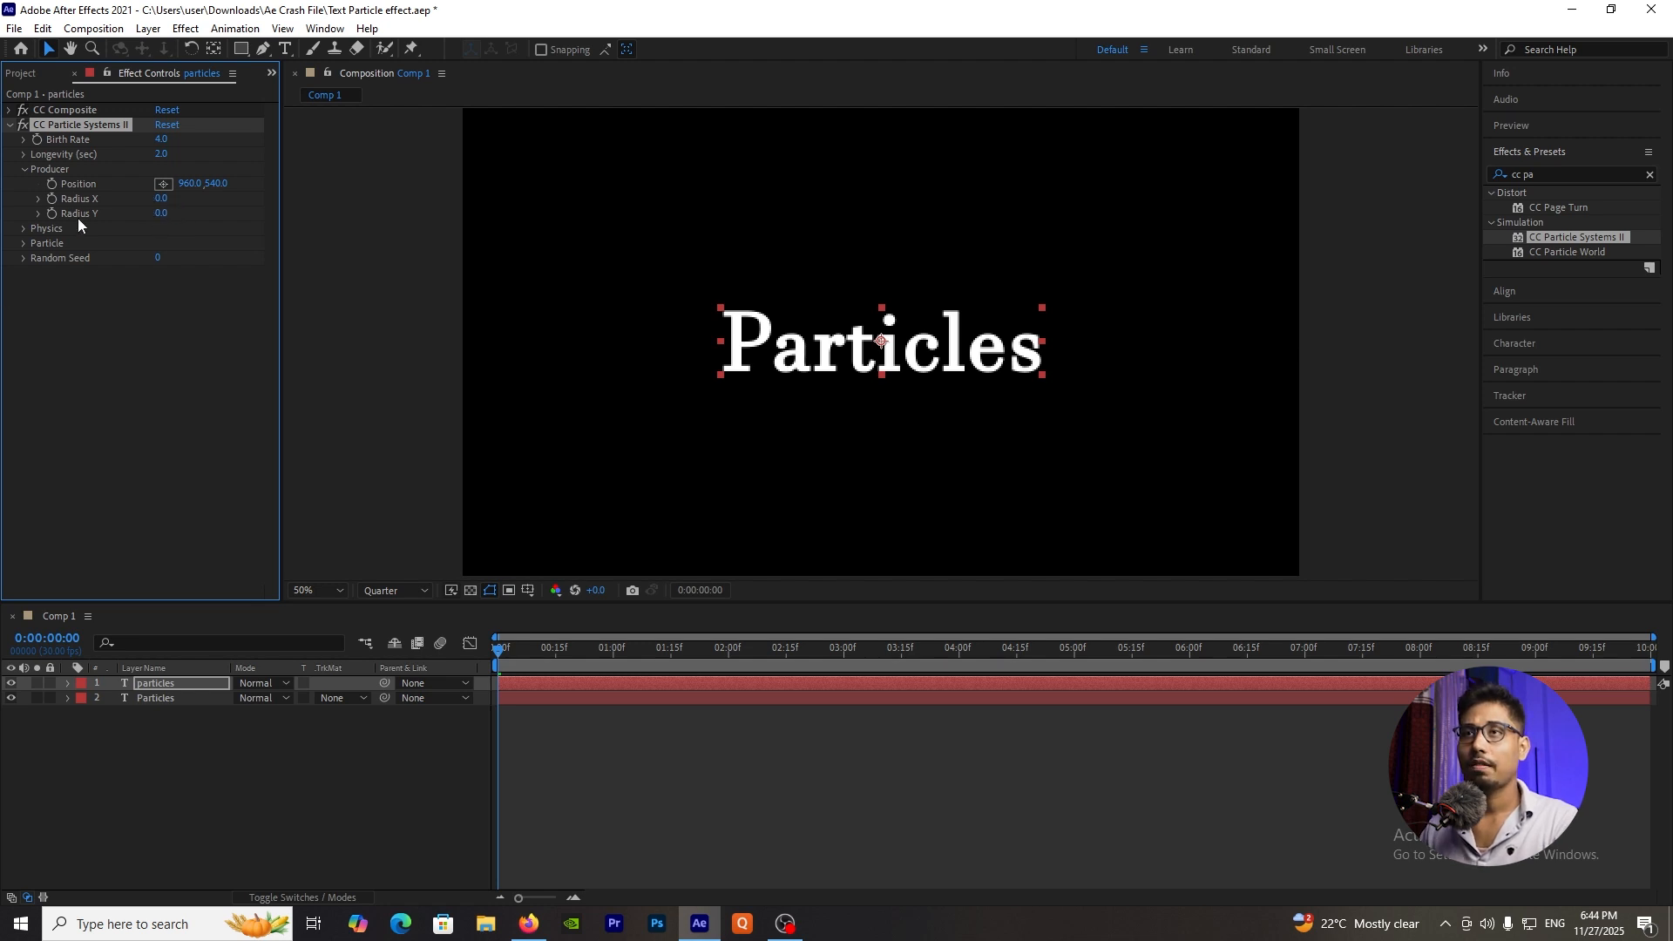
Set the Physics Velocity and Gravity of CC Particle Systems II to 0 and preview the animation.
click(21, 230)
click(164, 257)
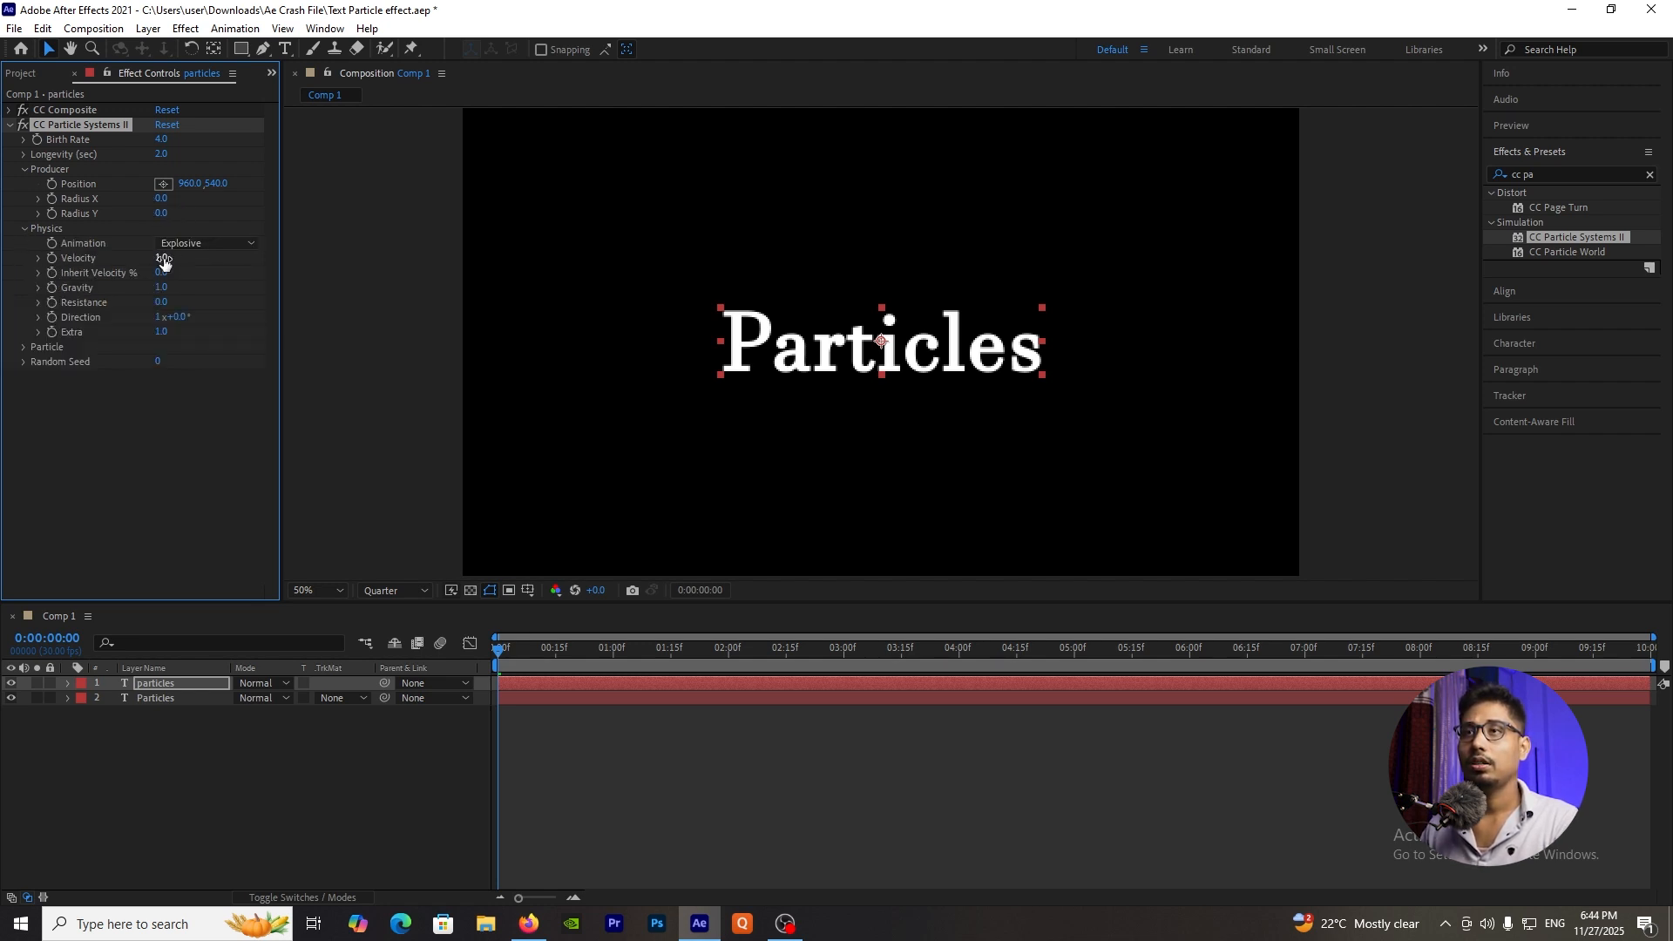
text(0)
key(Return)
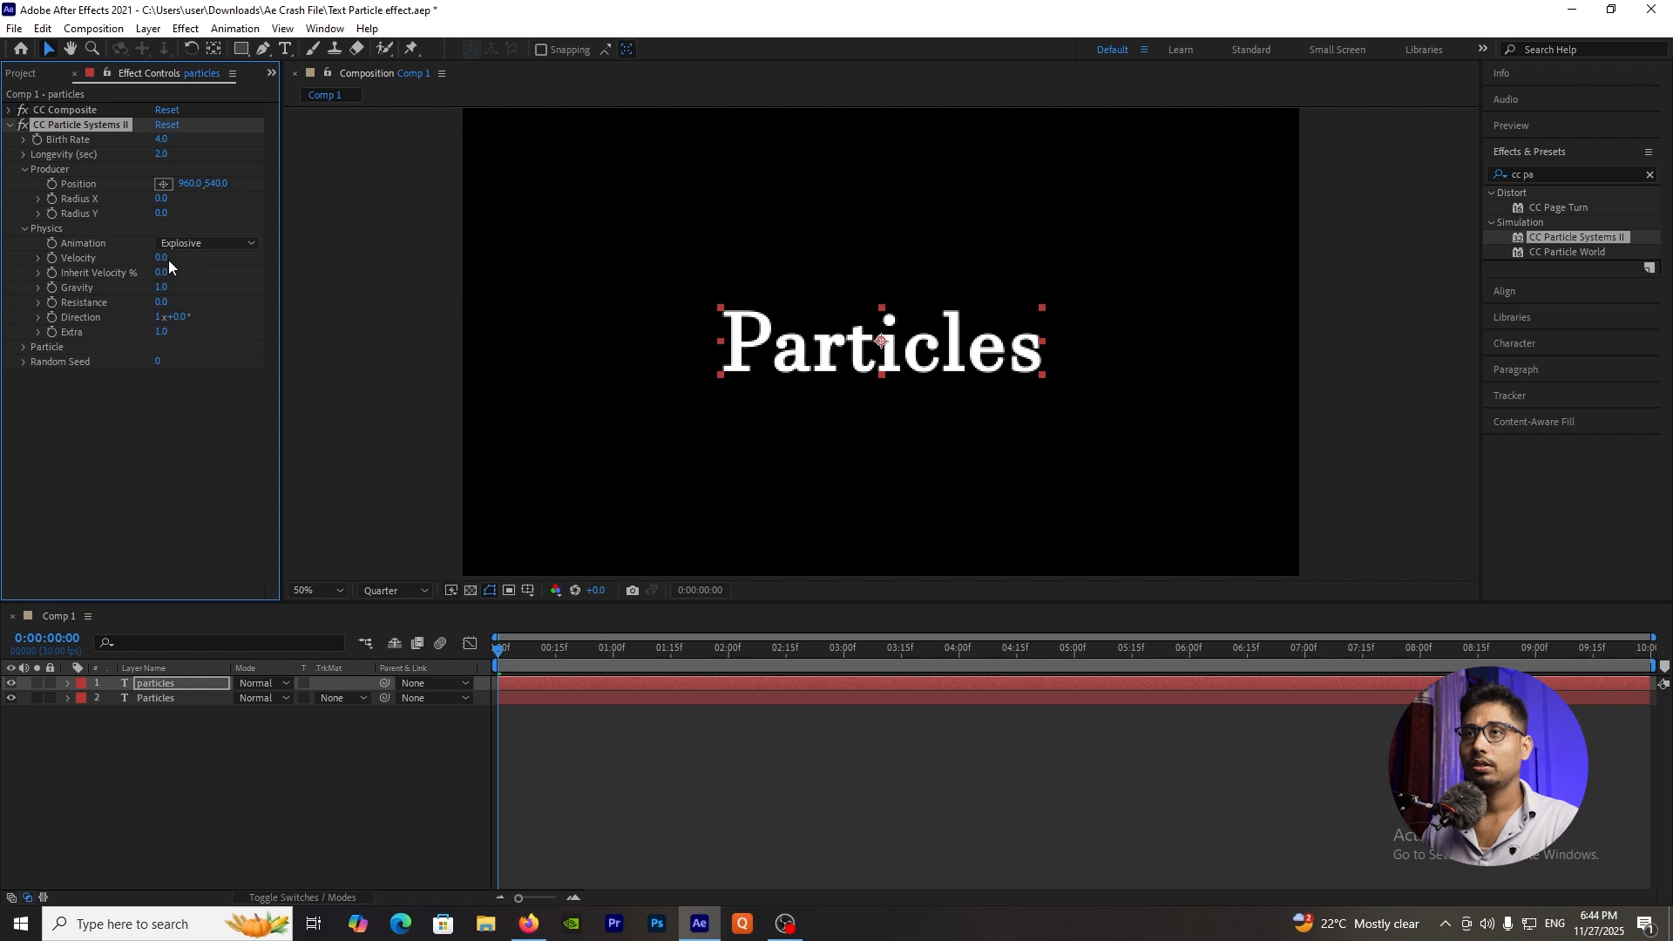
click(162, 288)
text(0)
key(Return)
key(space)
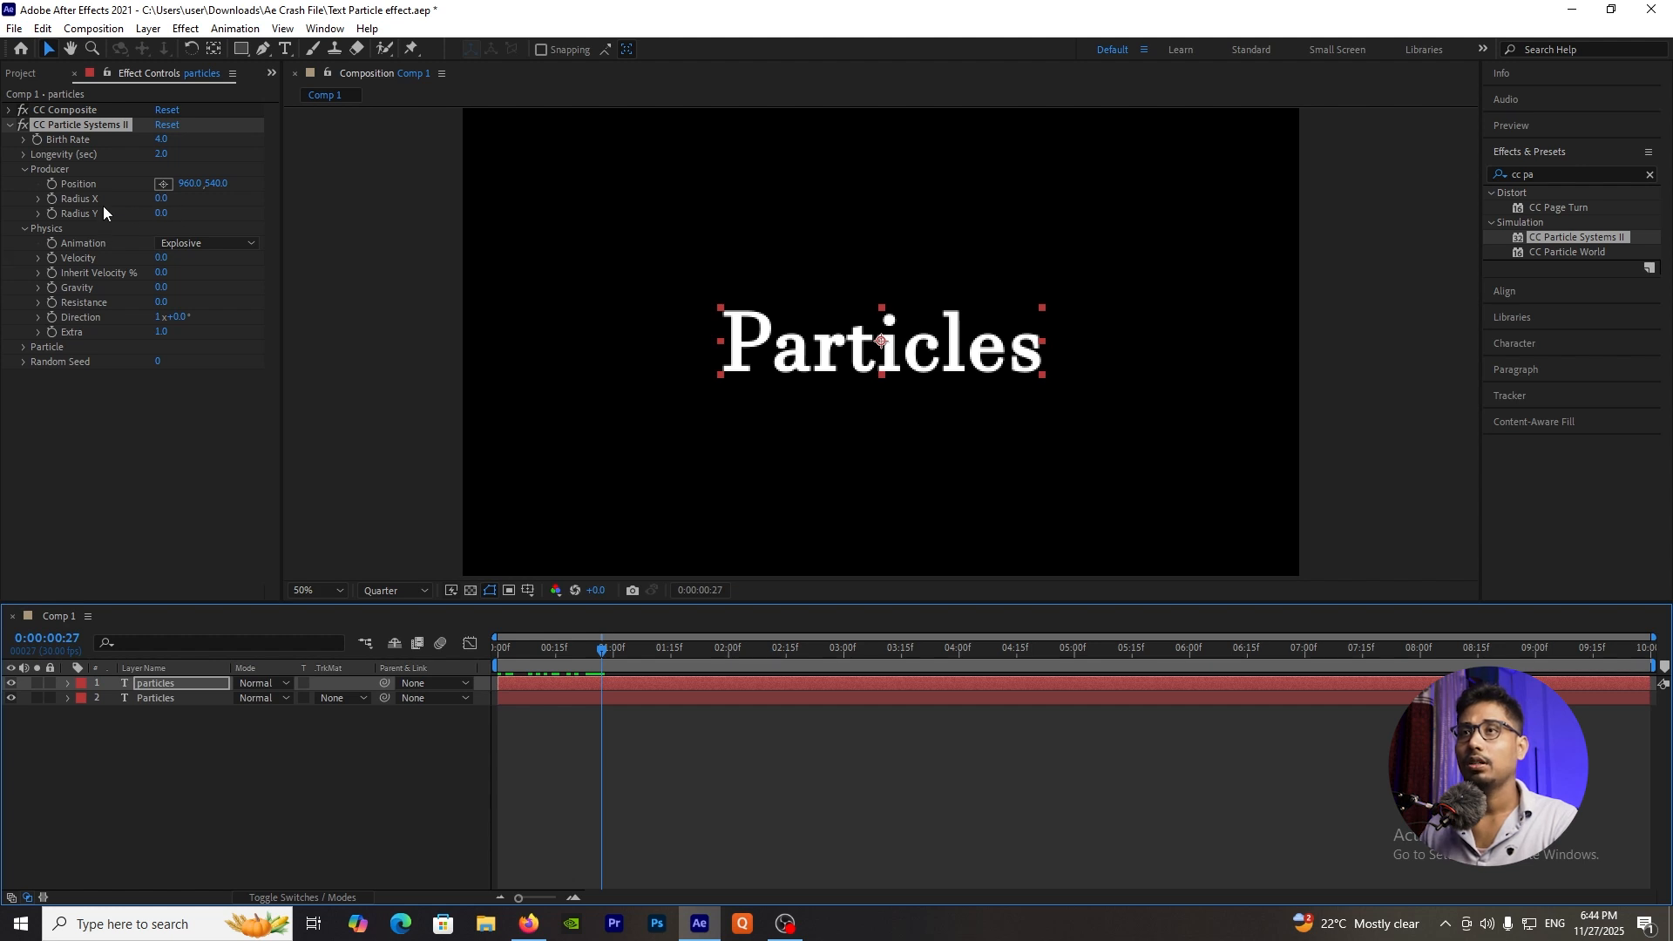
Set the Producer's Radius X to 4 and Radius Y to 10 in CC Particle Systems II.
click(160, 200)
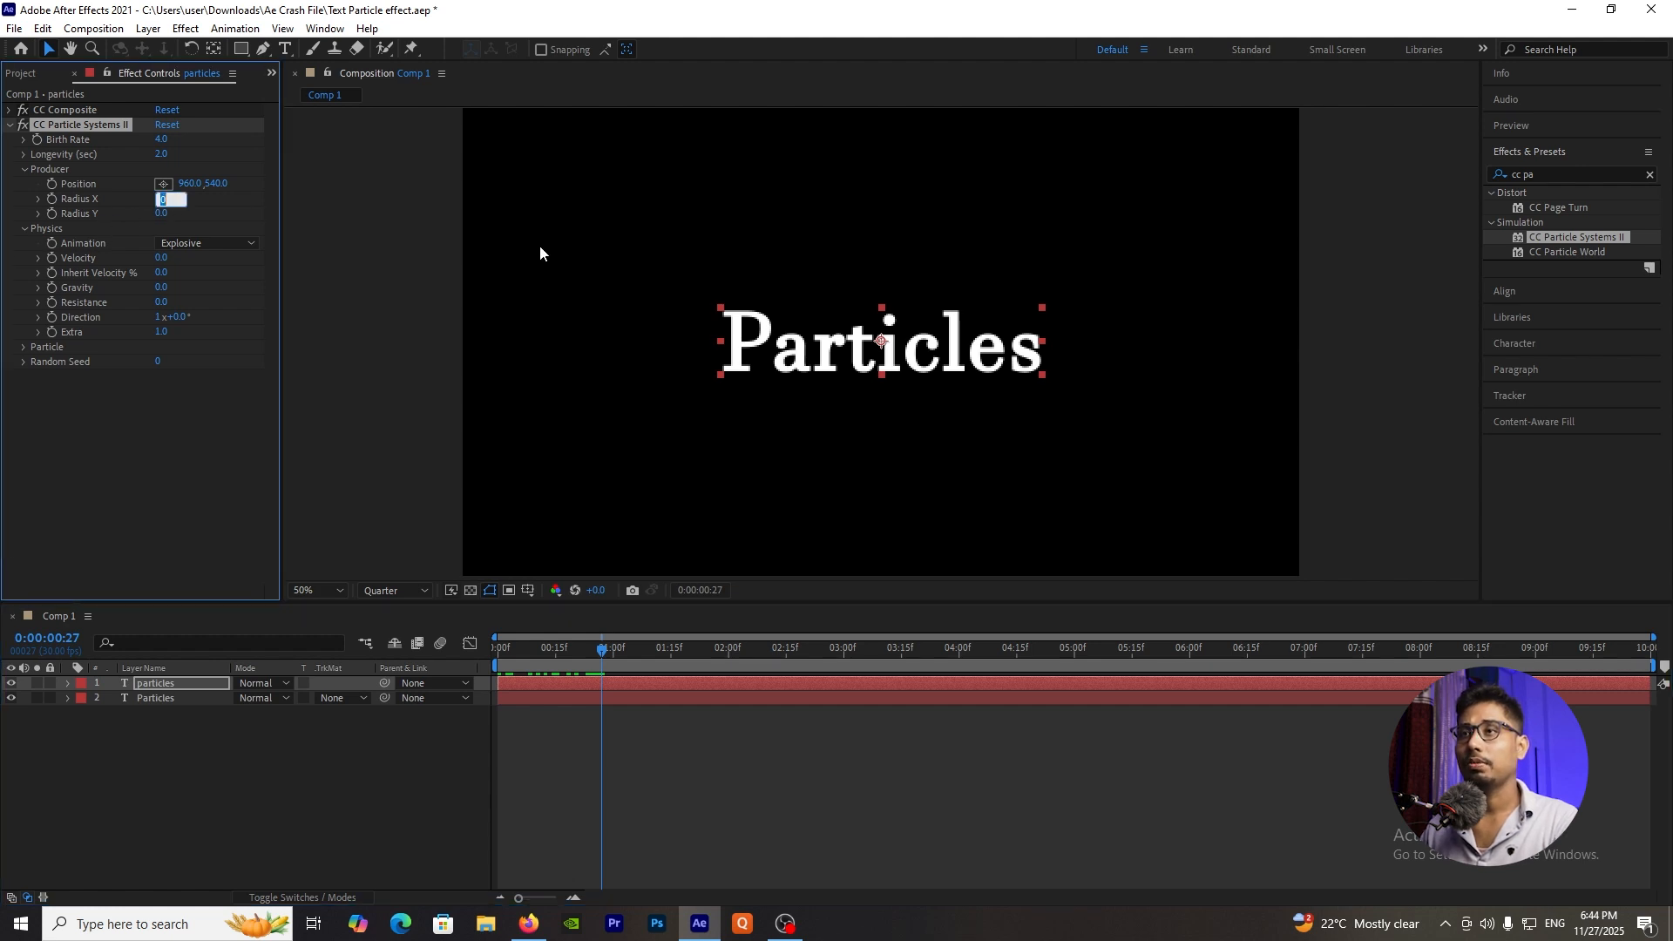
text(4)
key(Return)
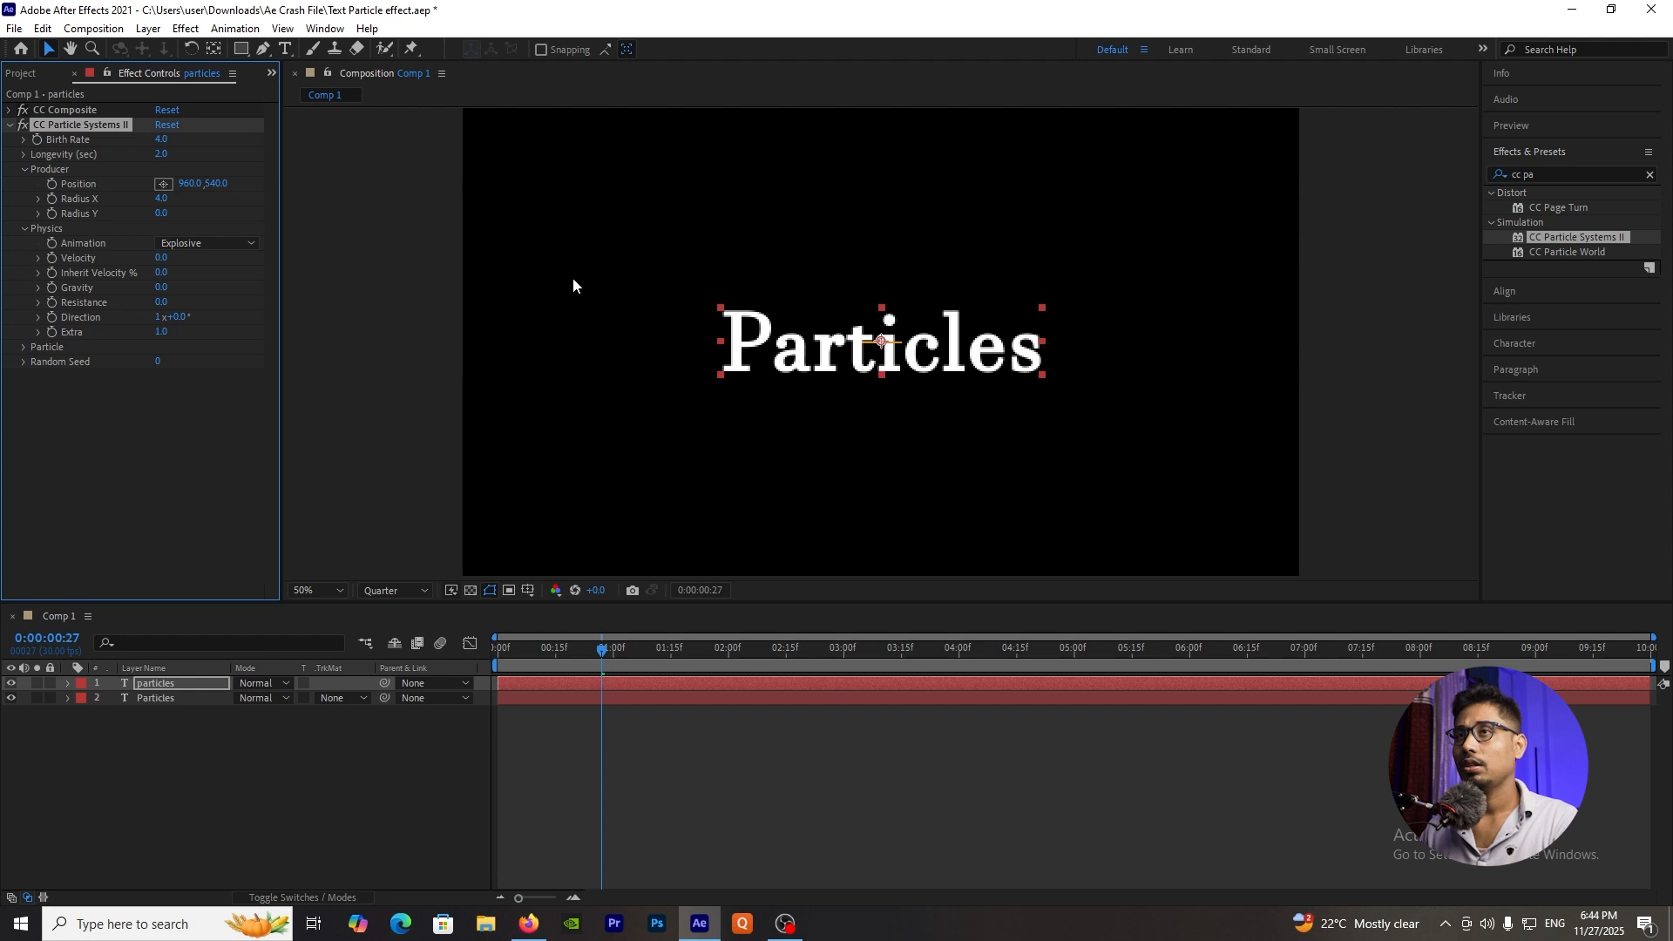
click(166, 214)
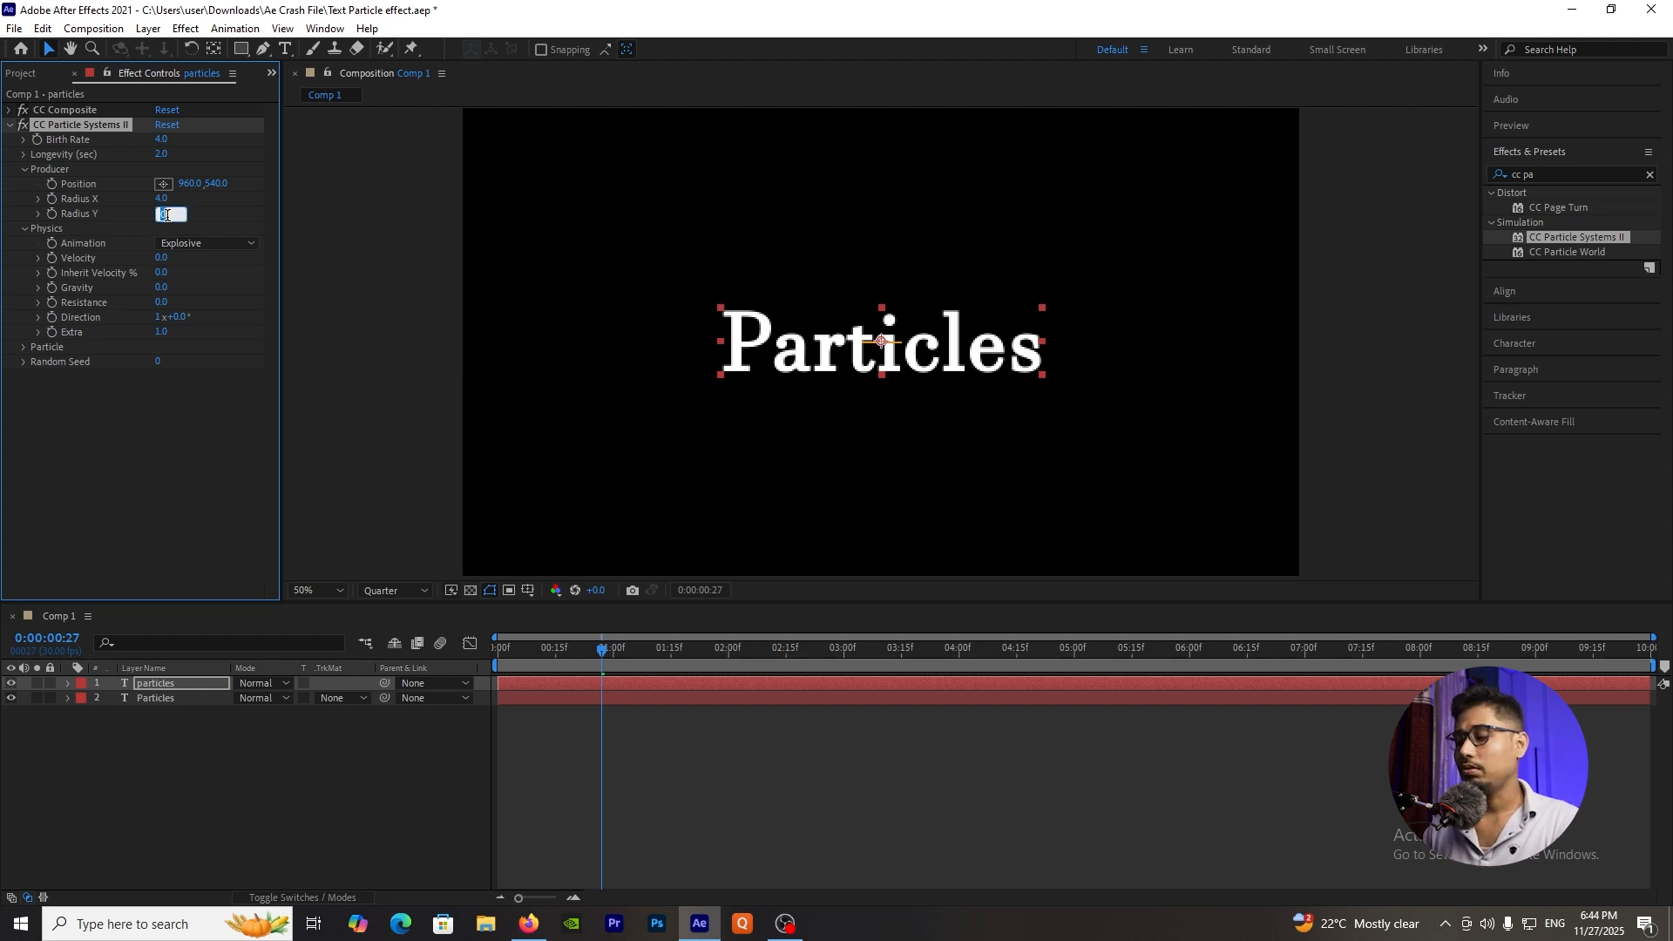
text(10)
key(Return)
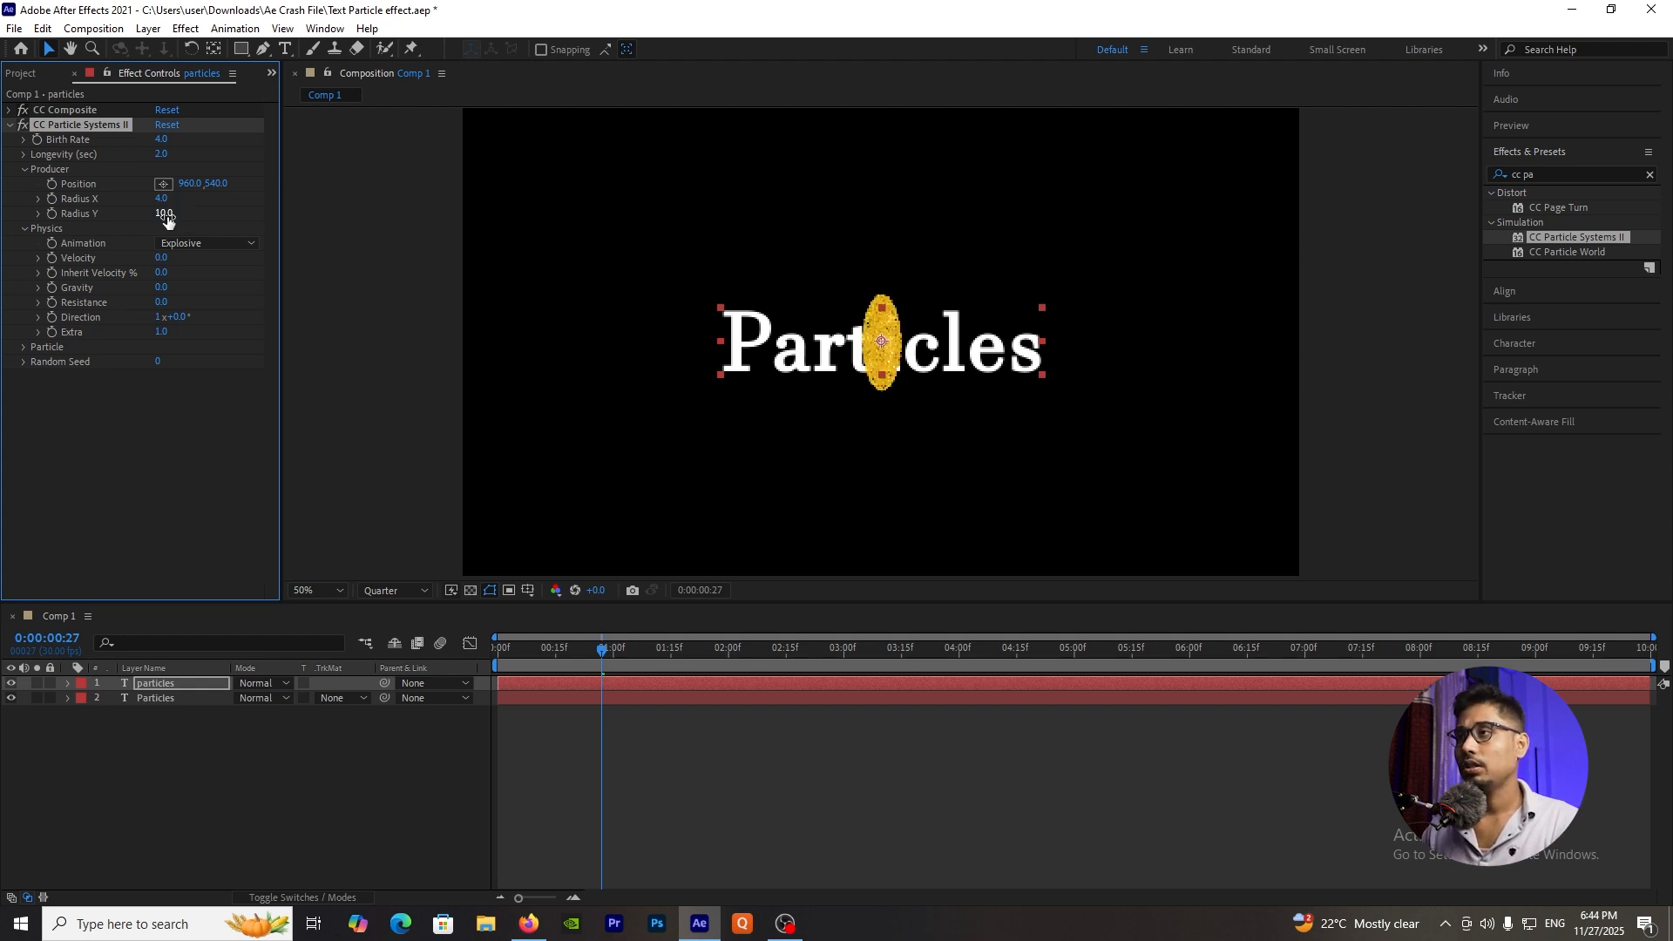
Change the particles' Birth Color to white and their Death Color to black.
click(24, 347)
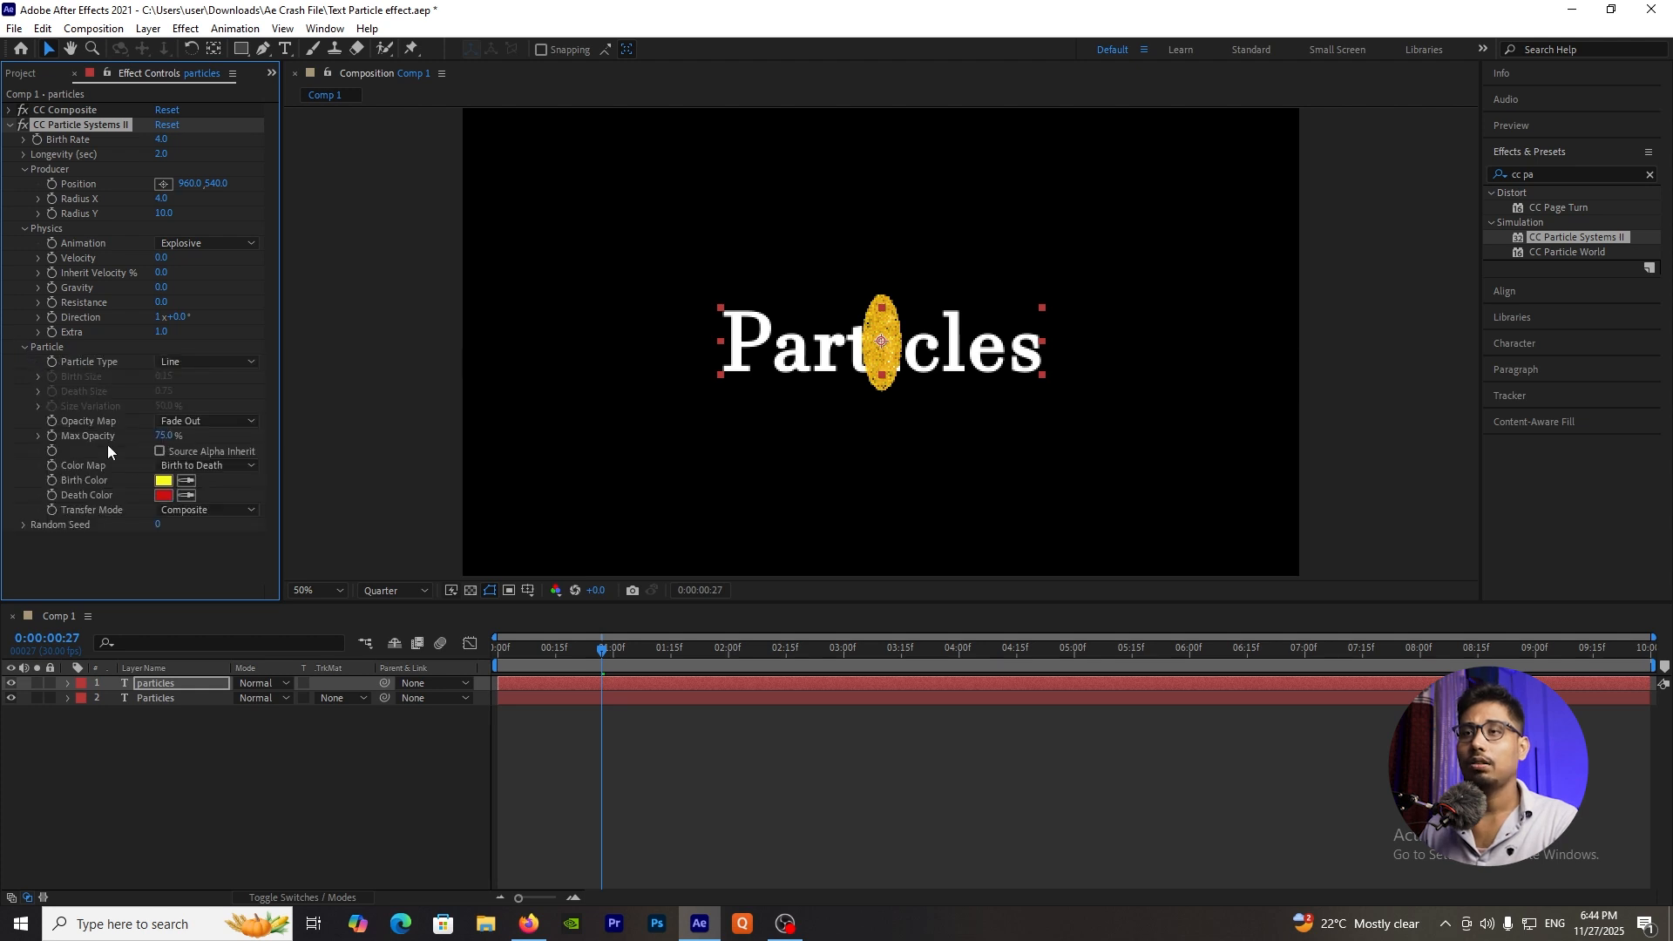
click(163, 481)
drag(852, 549, 639, 485)
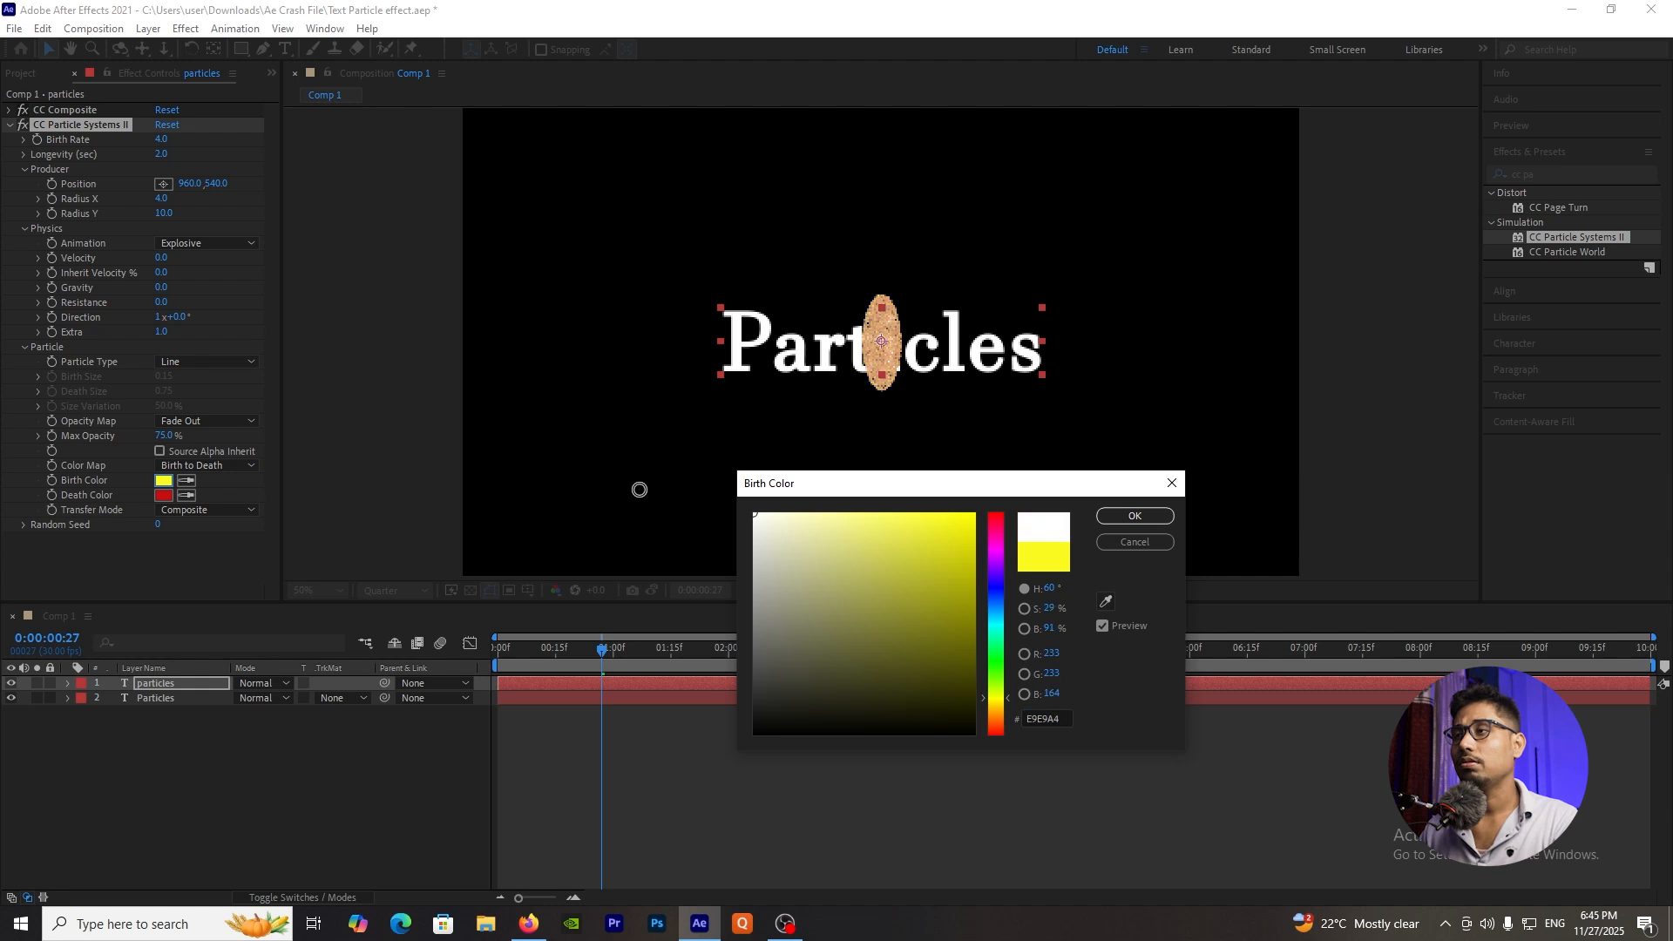
click(1132, 516)
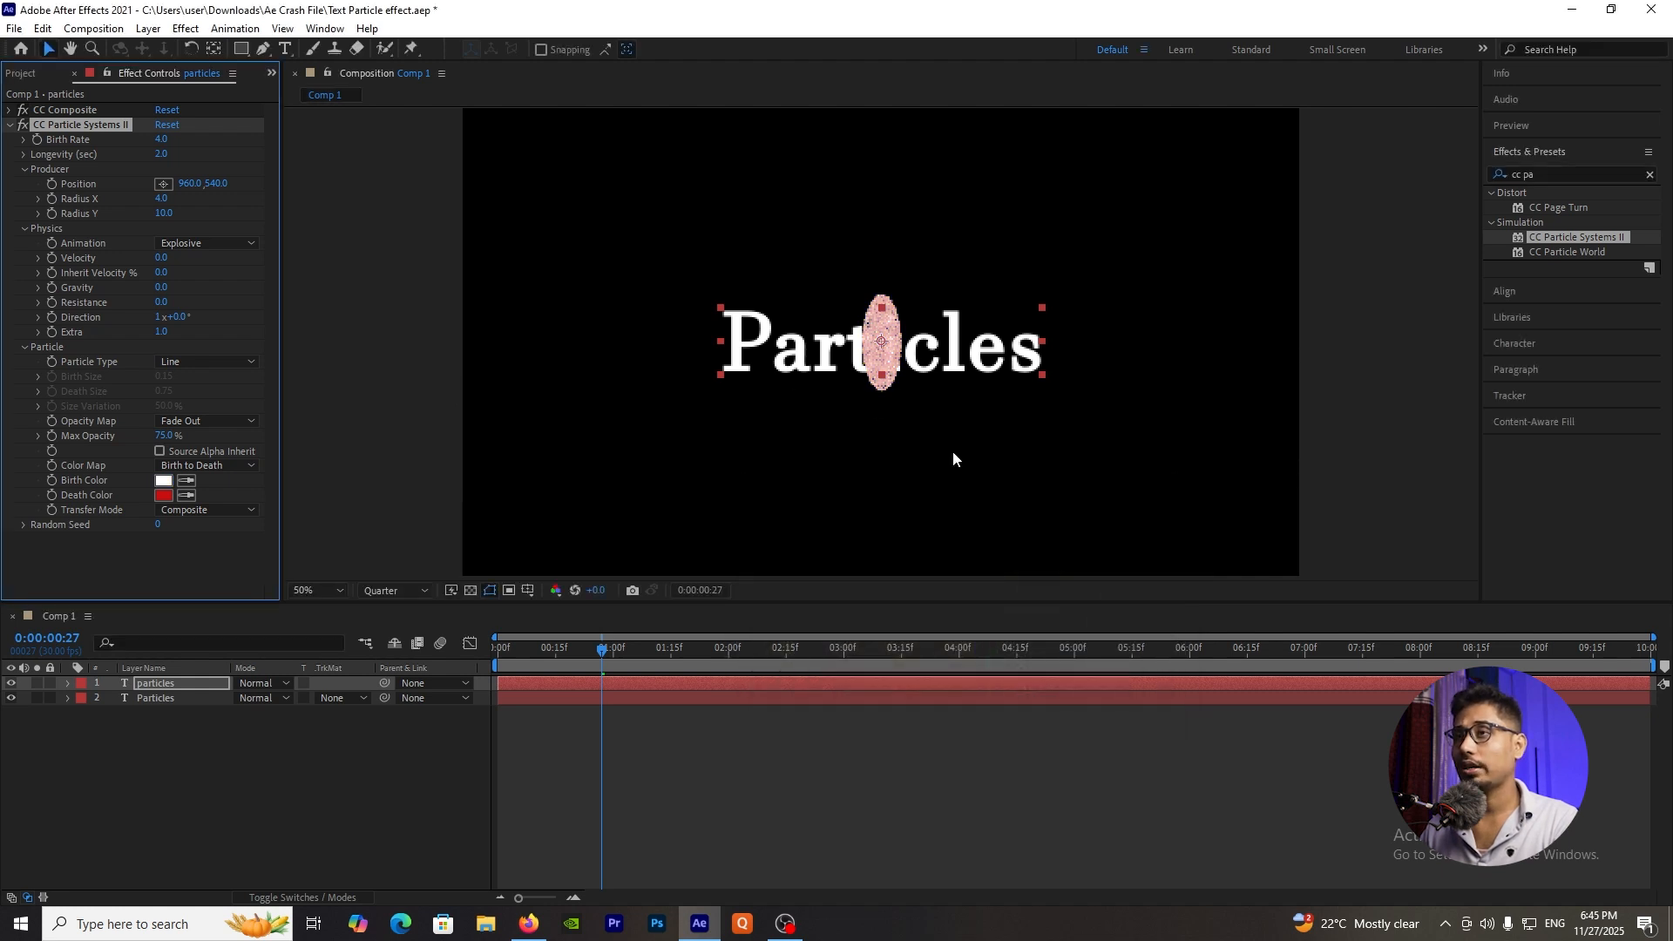
click(164, 495)
drag(872, 558, 762, 723)
click(1142, 517)
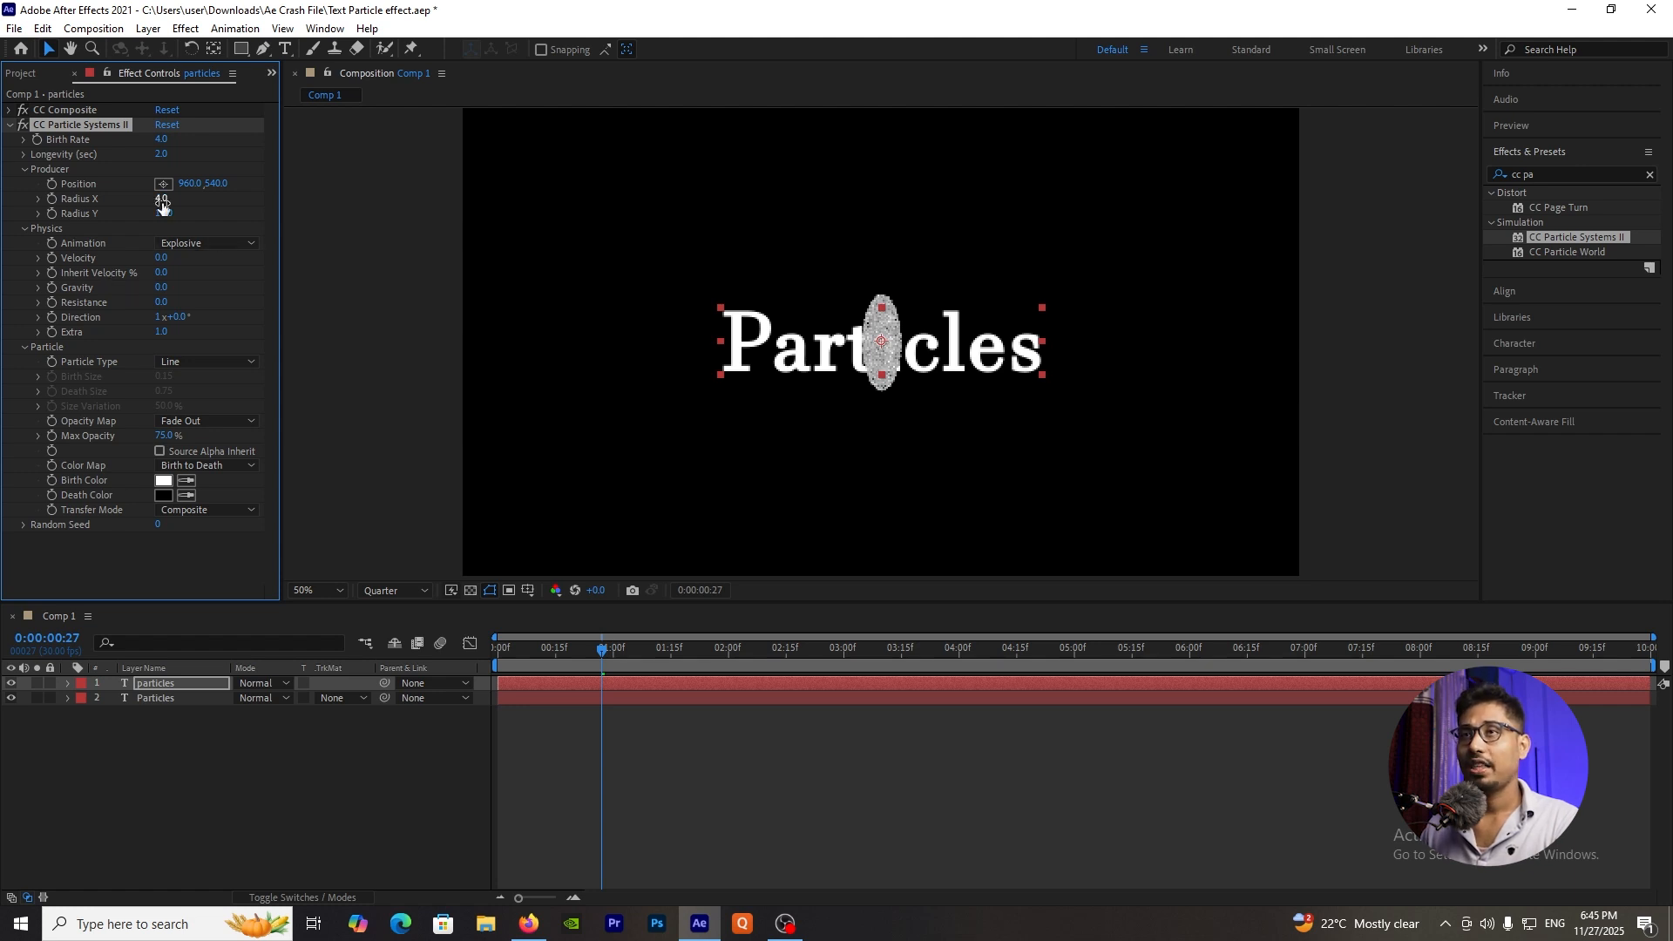
Set the Producer's X position to 1960 at the start of the composition and turn on keyframing for Position.
click(609, 629)
key(Home)
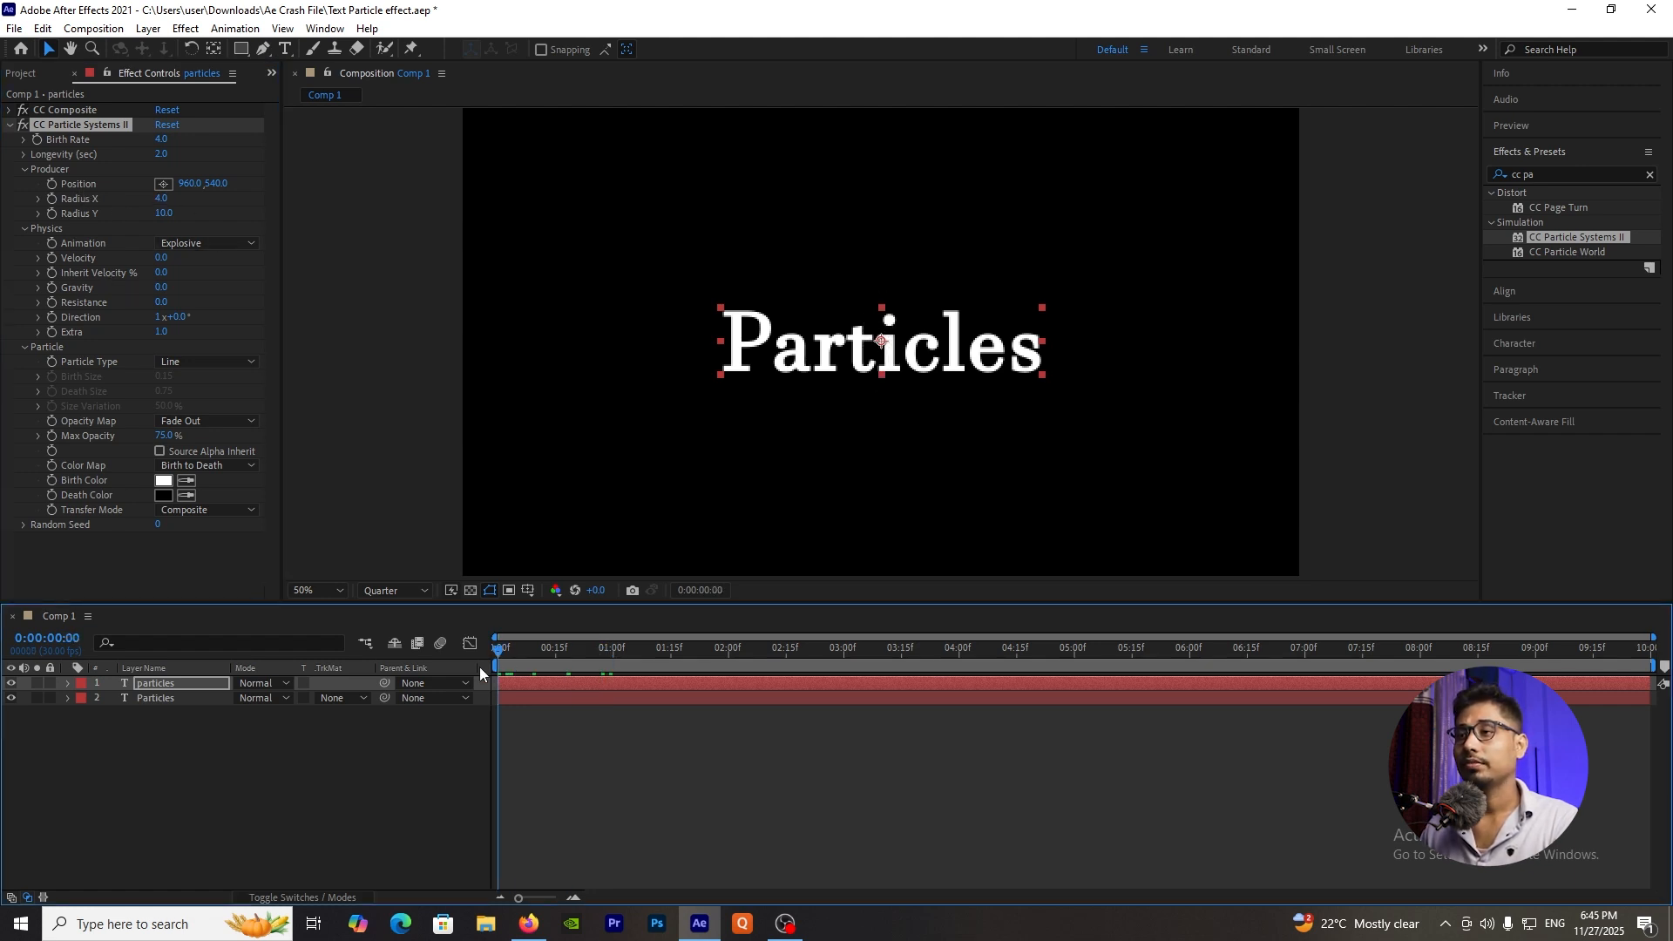
click(192, 184)
text(196)
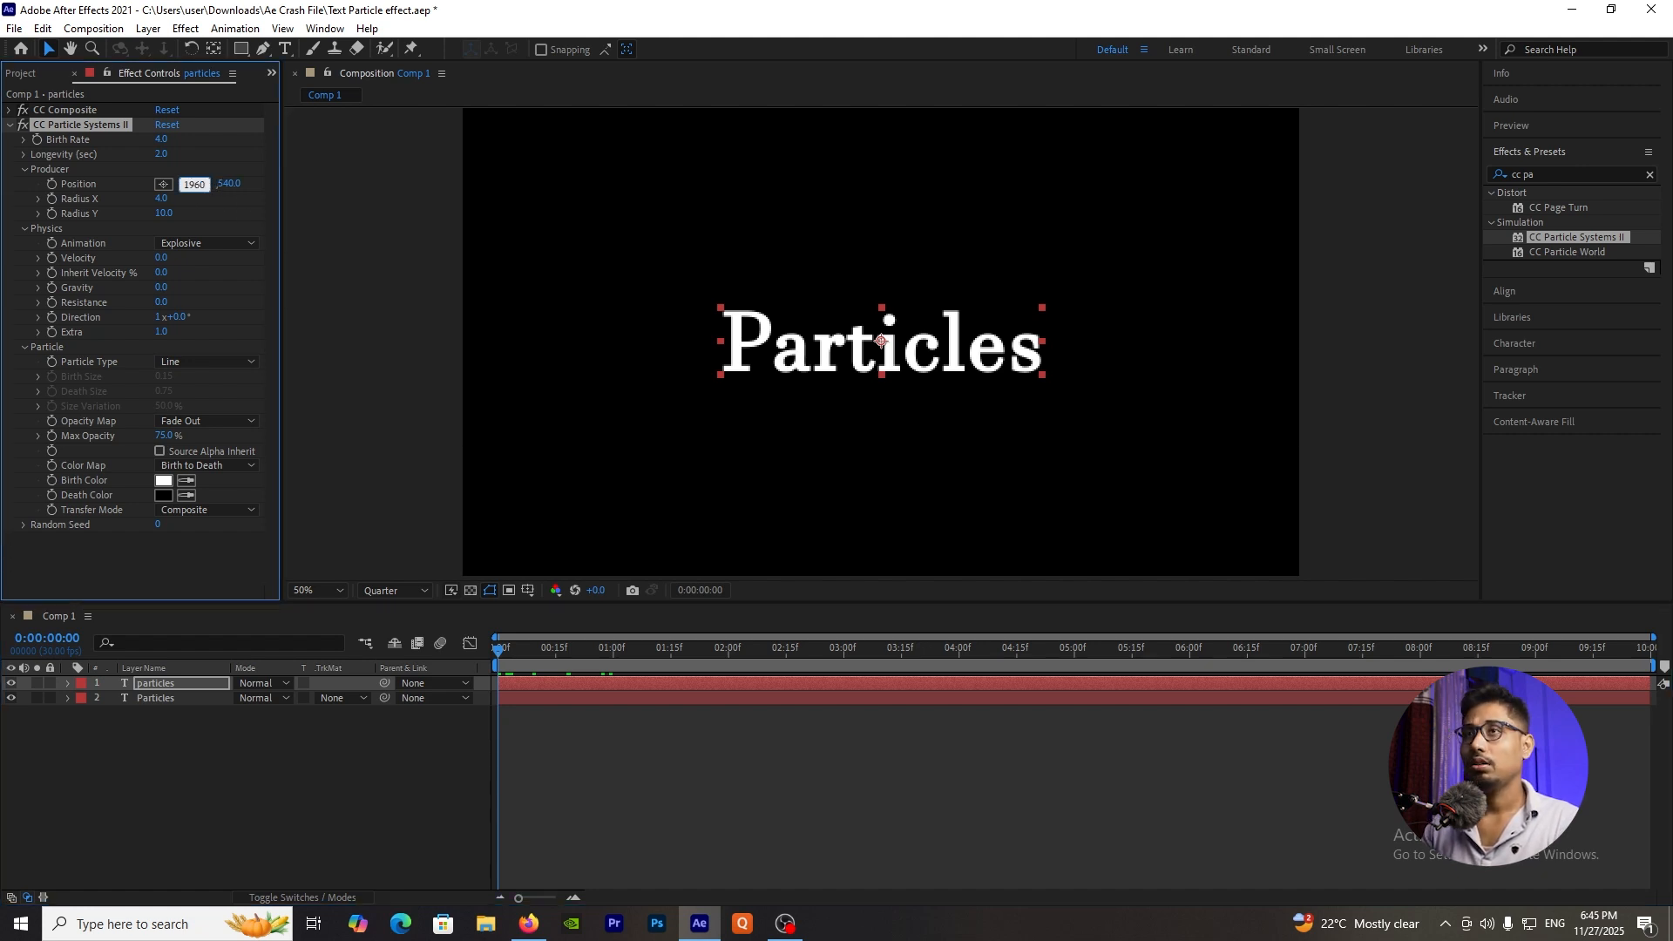
text(0)
key(Return)
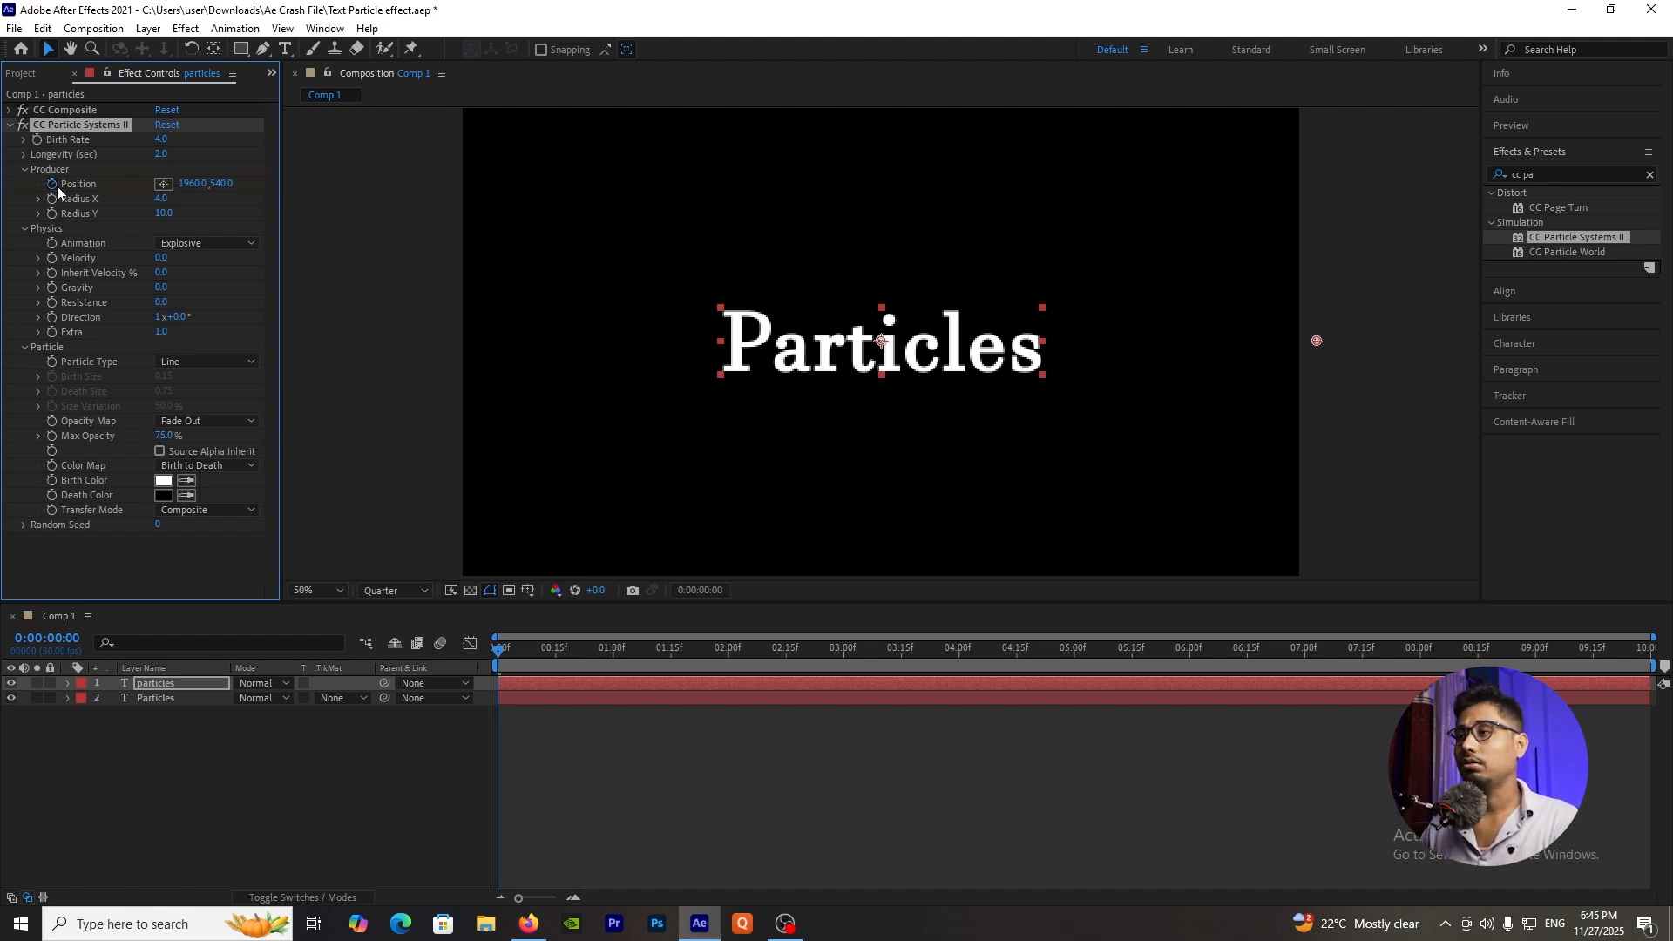
Keyframe the Producer's X position at 0 at the 5-second mark and preview the animation from the start.
drag(1016, 656, 1074, 664)
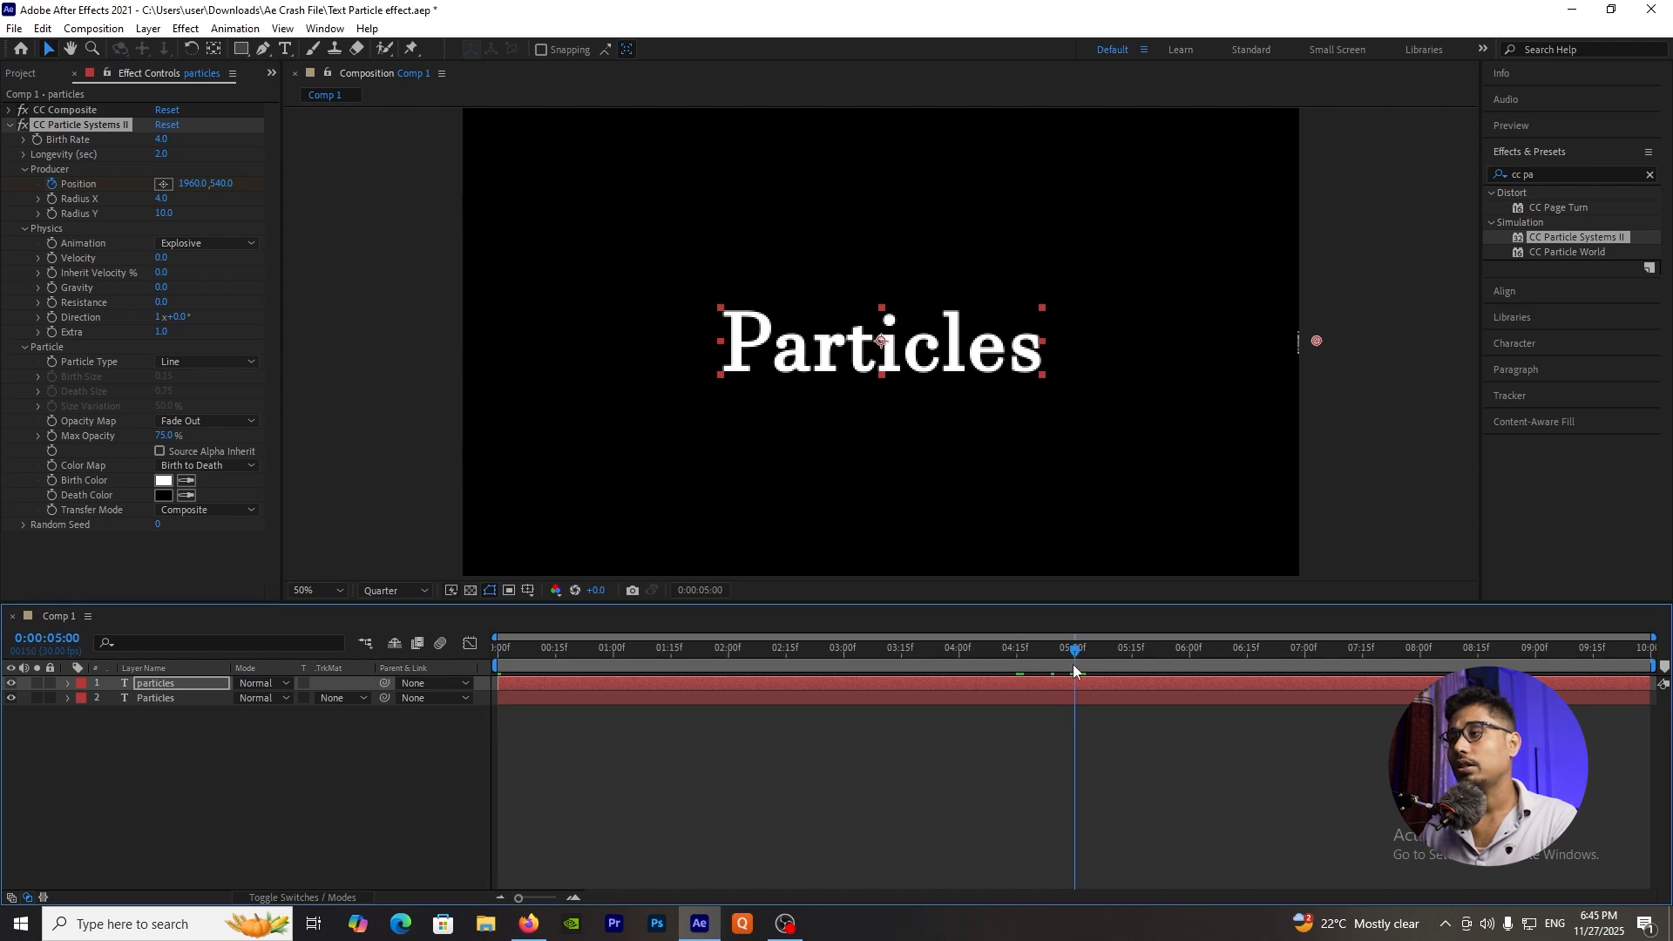
click(195, 184)
text(0)
key(Return)
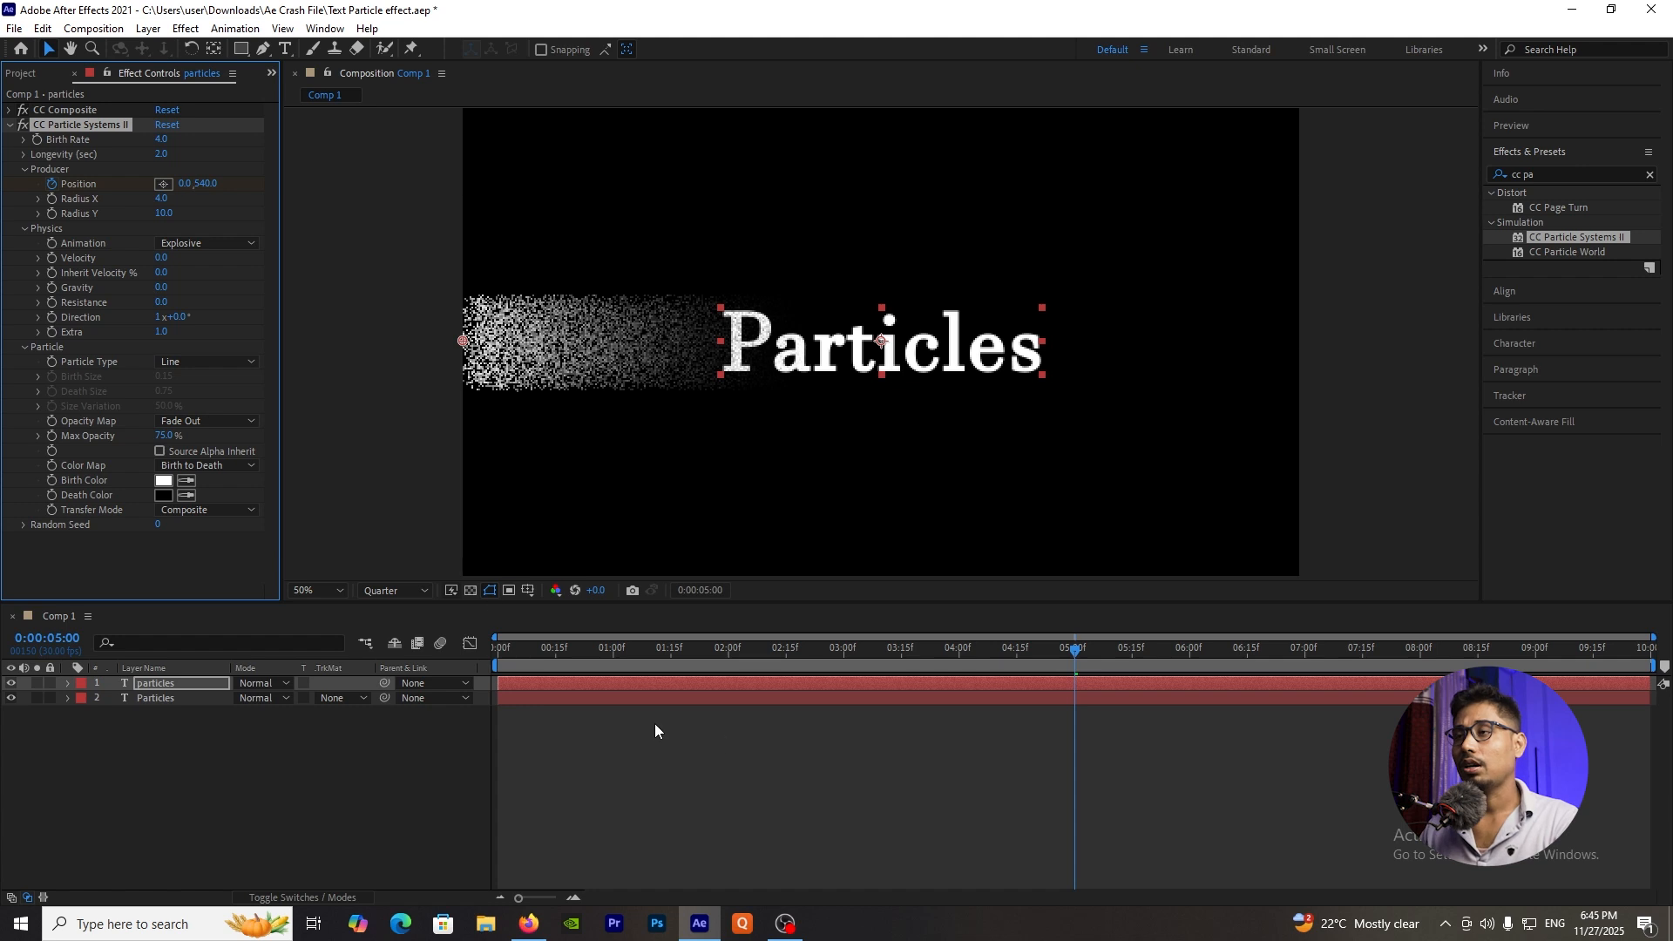
key(Home)
key(space)
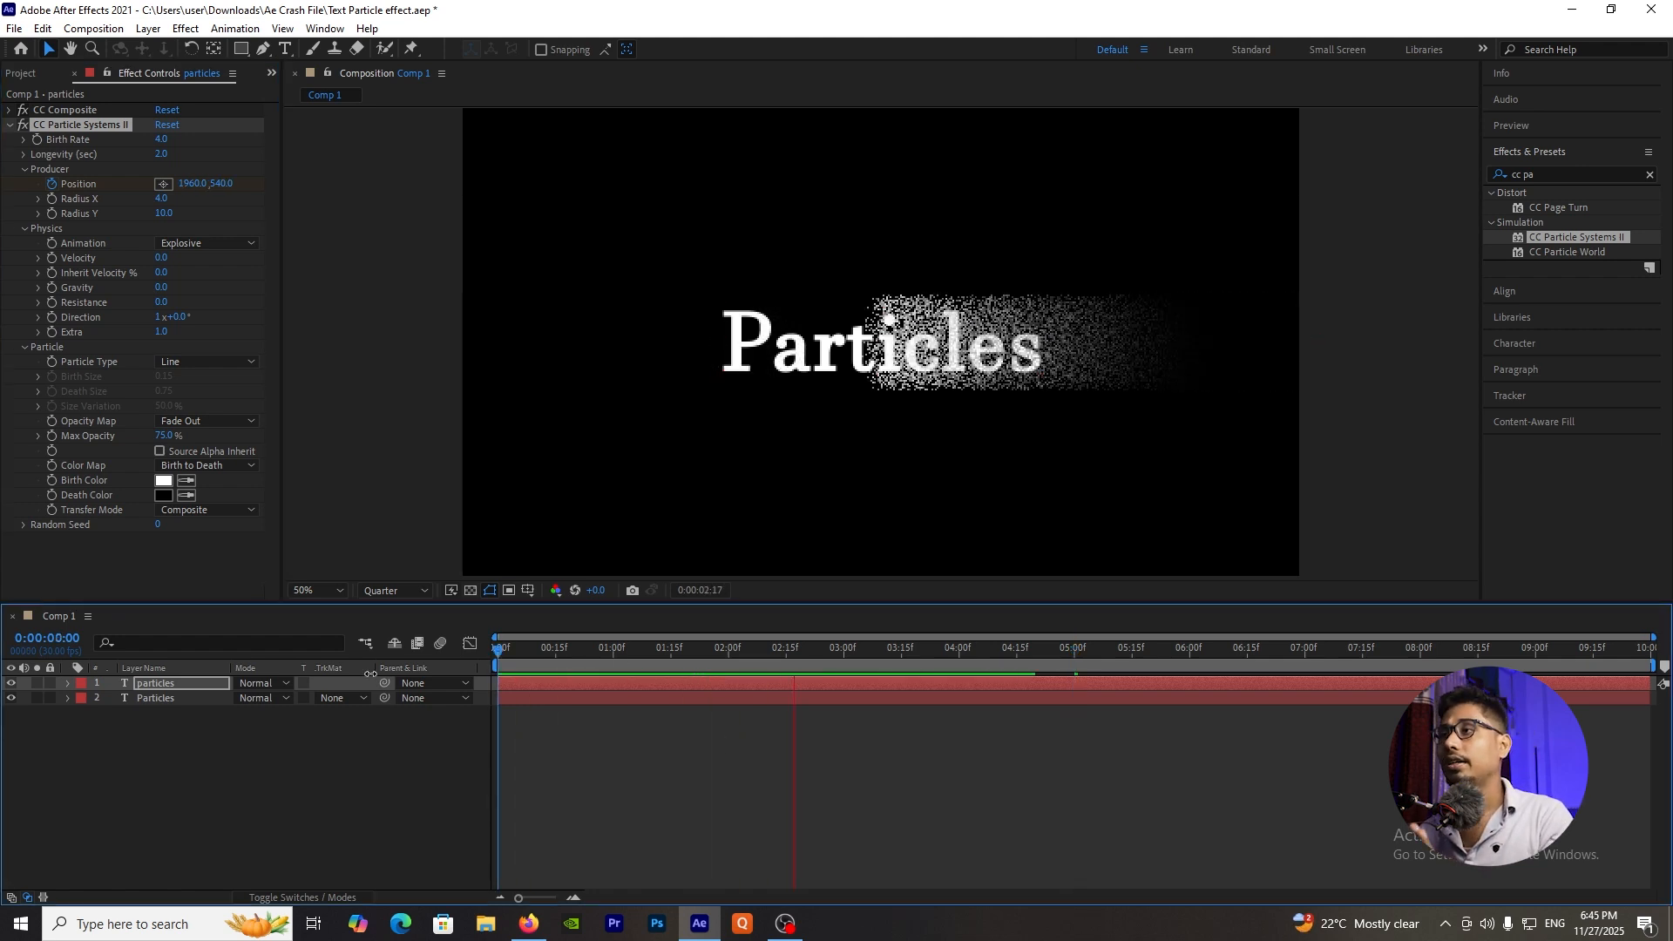
key(space)
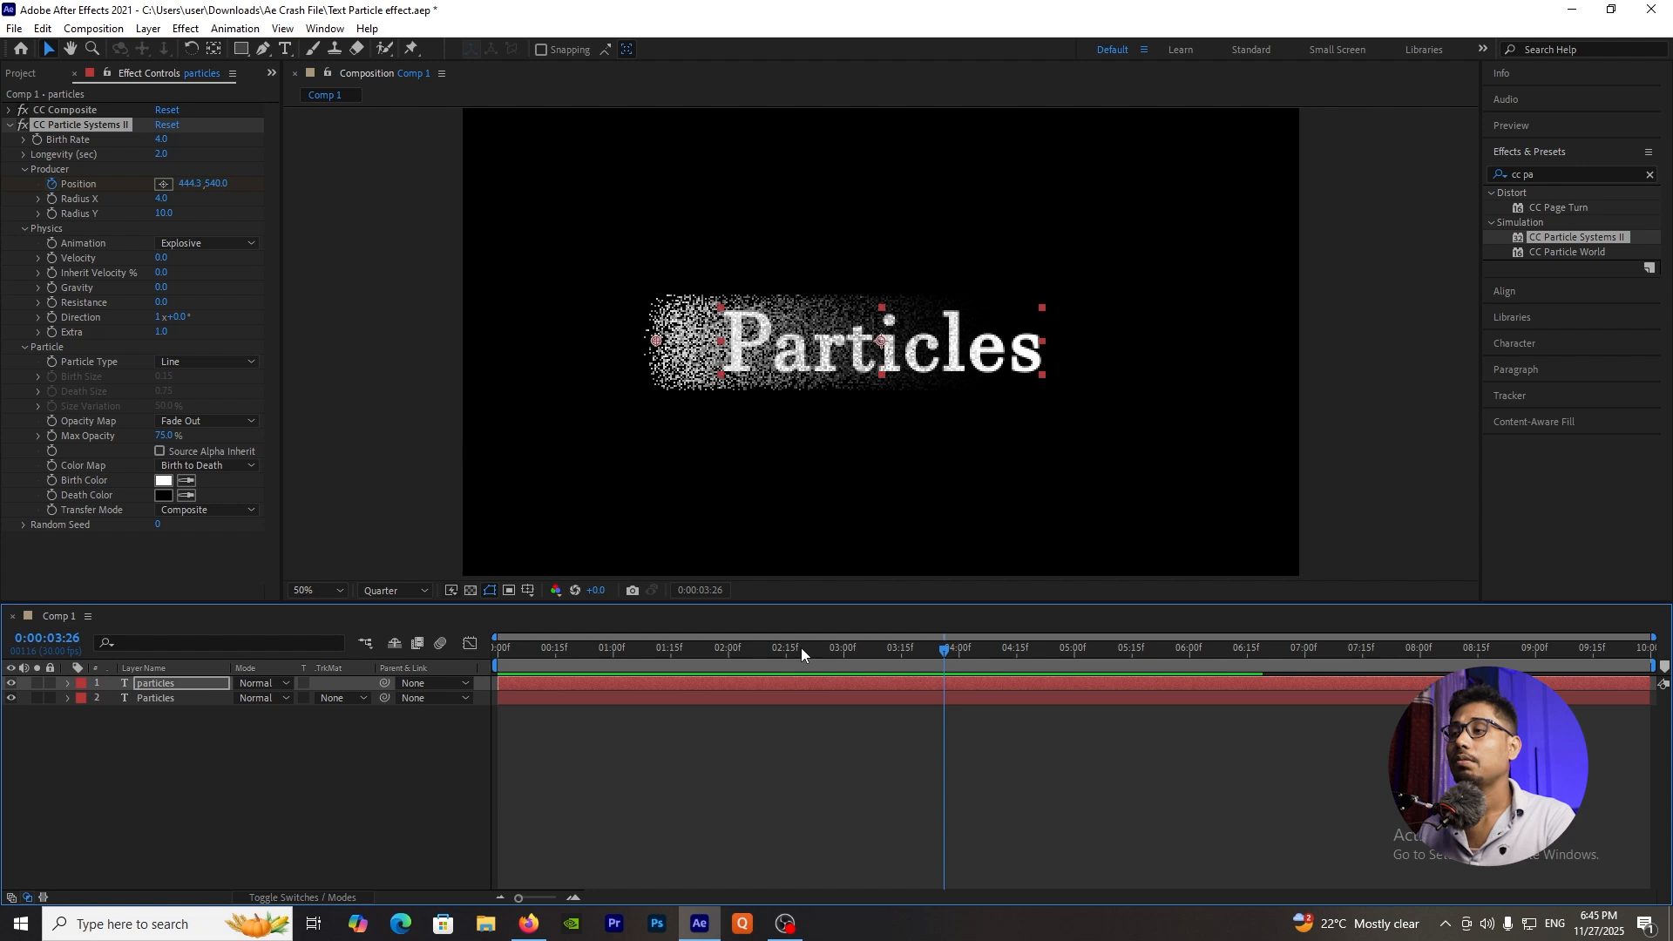
Try a Gravity of 0.1 on the particles with the current time at 0:00:02:03.
drag(800, 647, 740, 656)
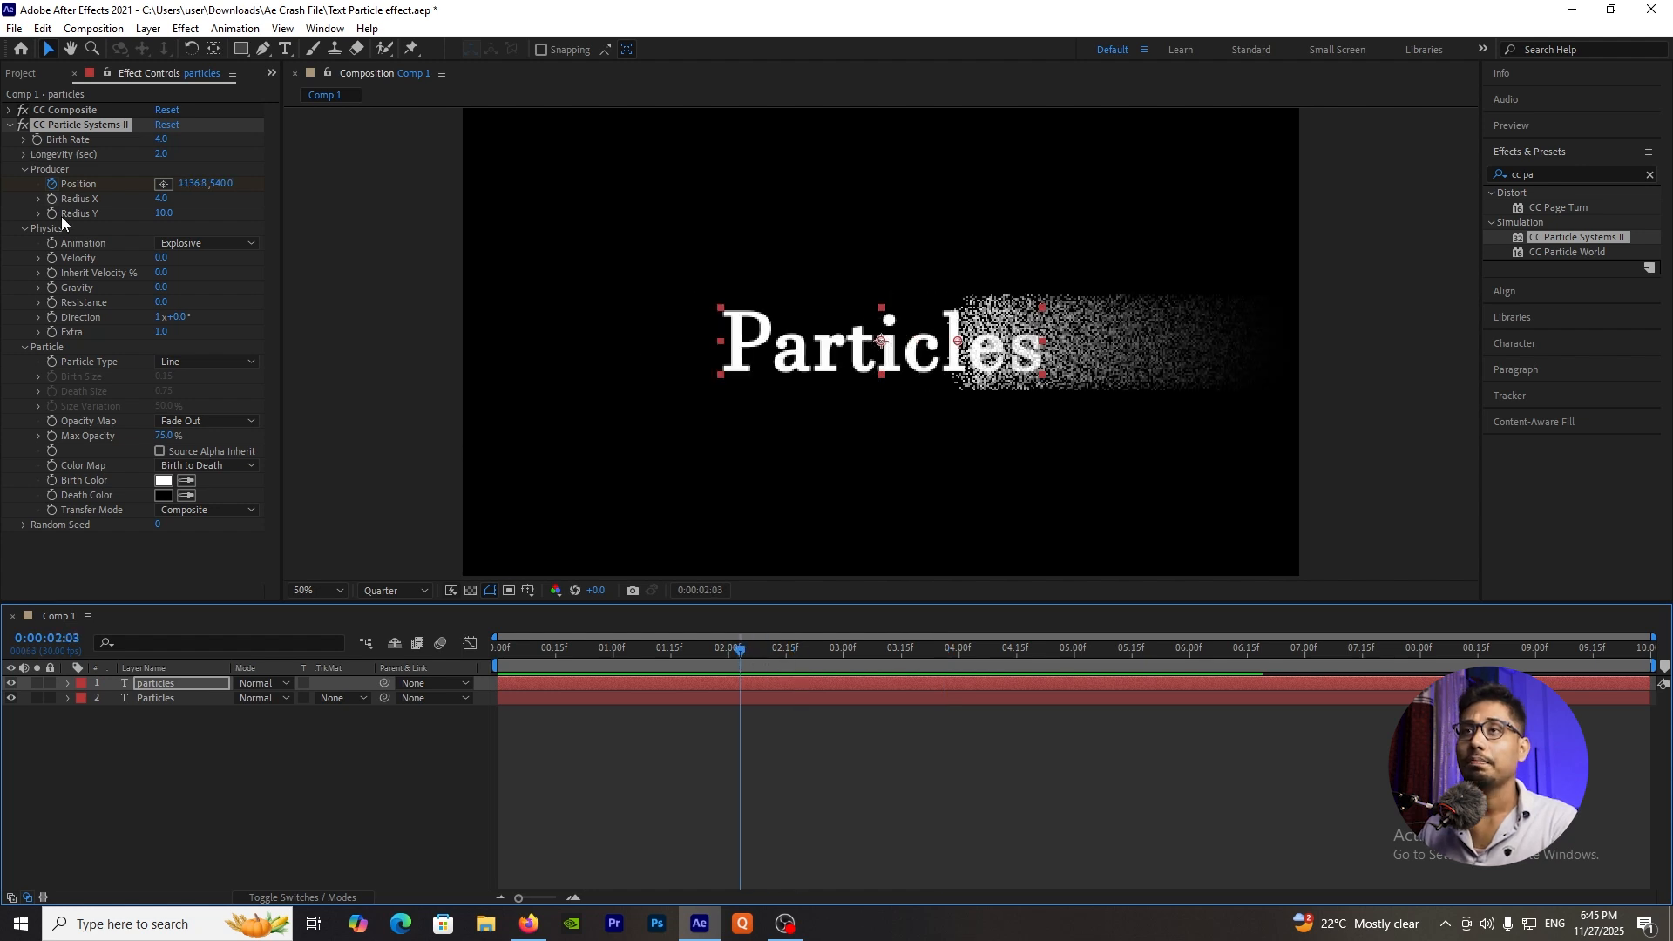
click(164, 288)
text(0.1)
key(Return)
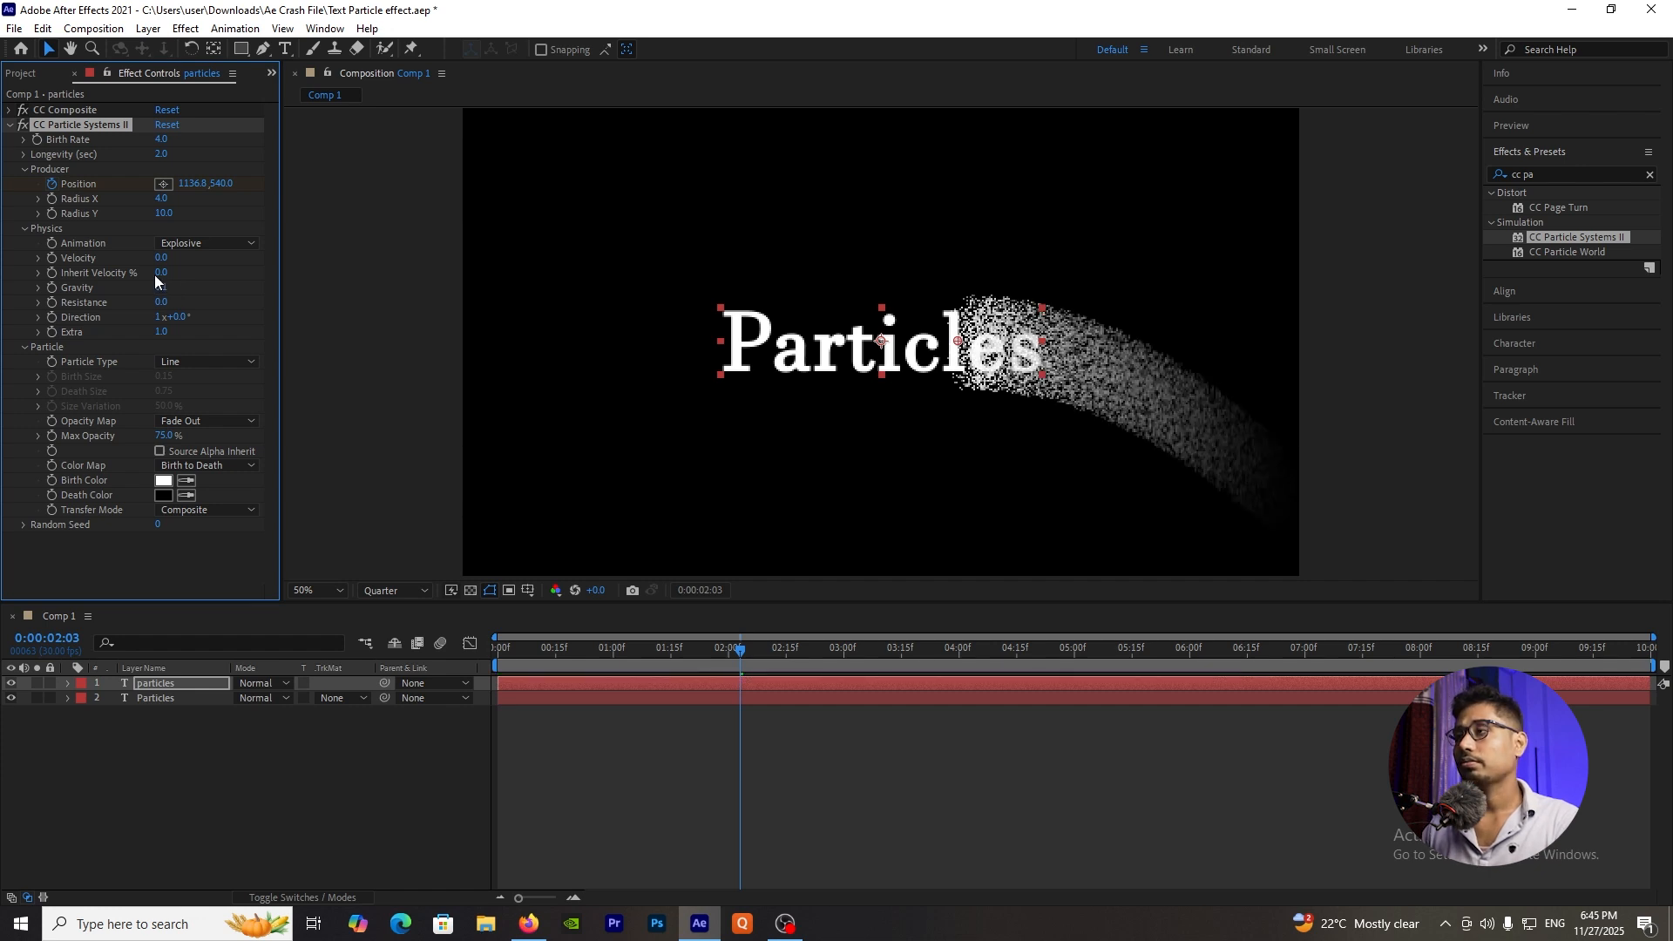
Set the particle Physics Gravity to -0.1 and Velocity to 0.2.
click(153, 283)
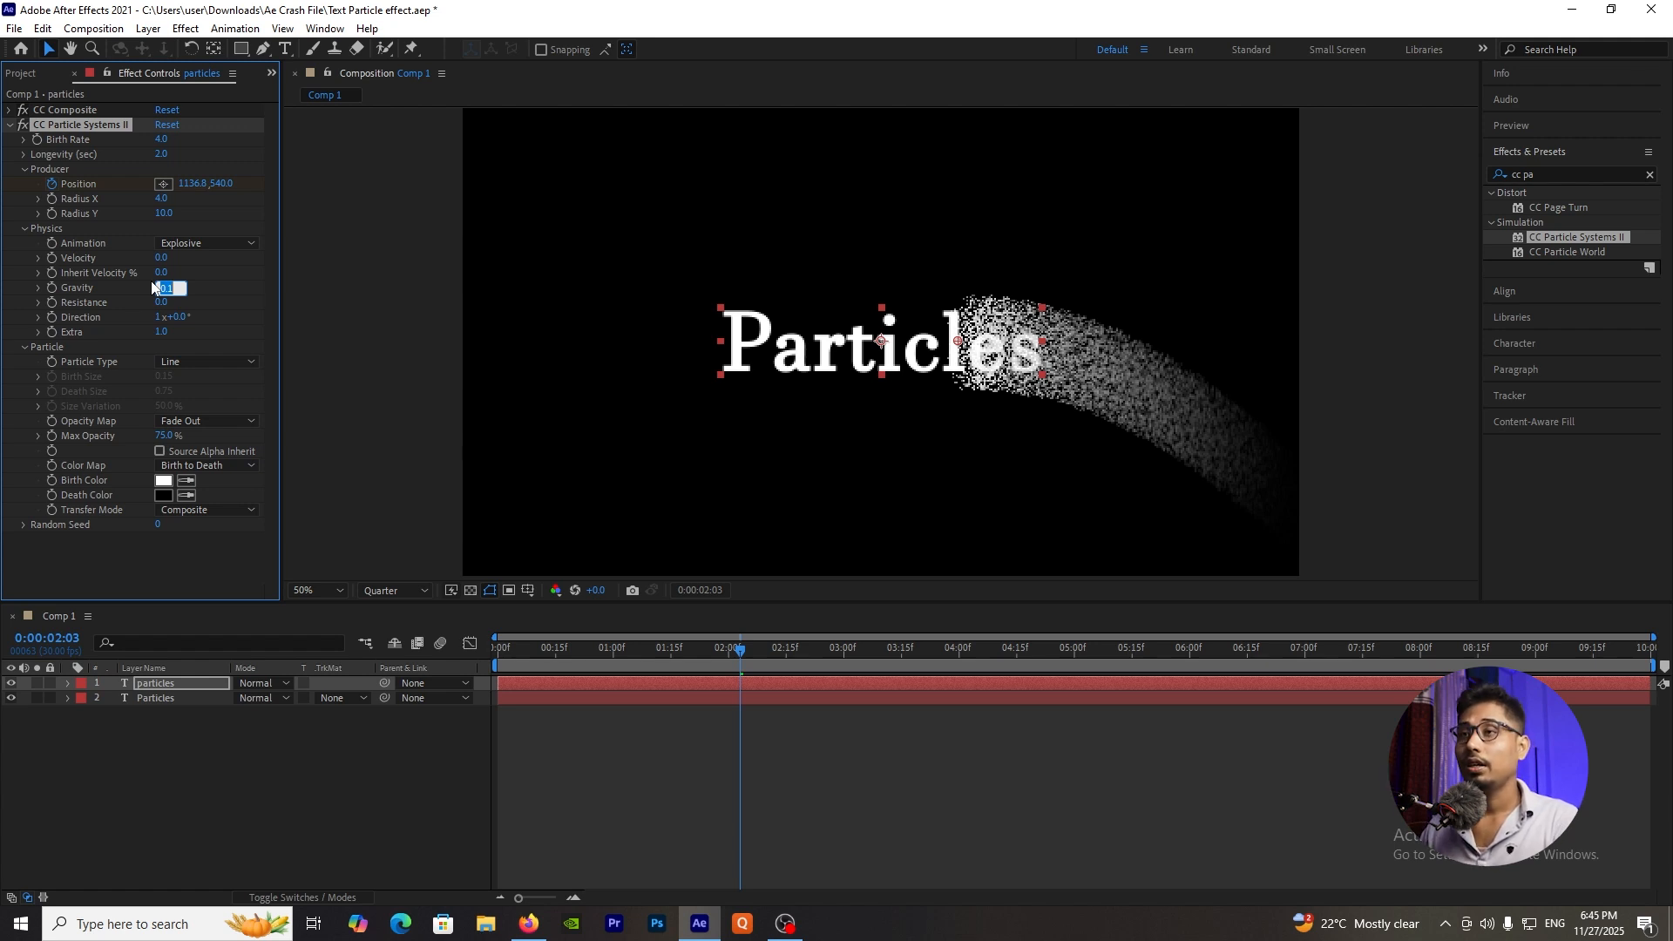
text(-0.1)
key(Return)
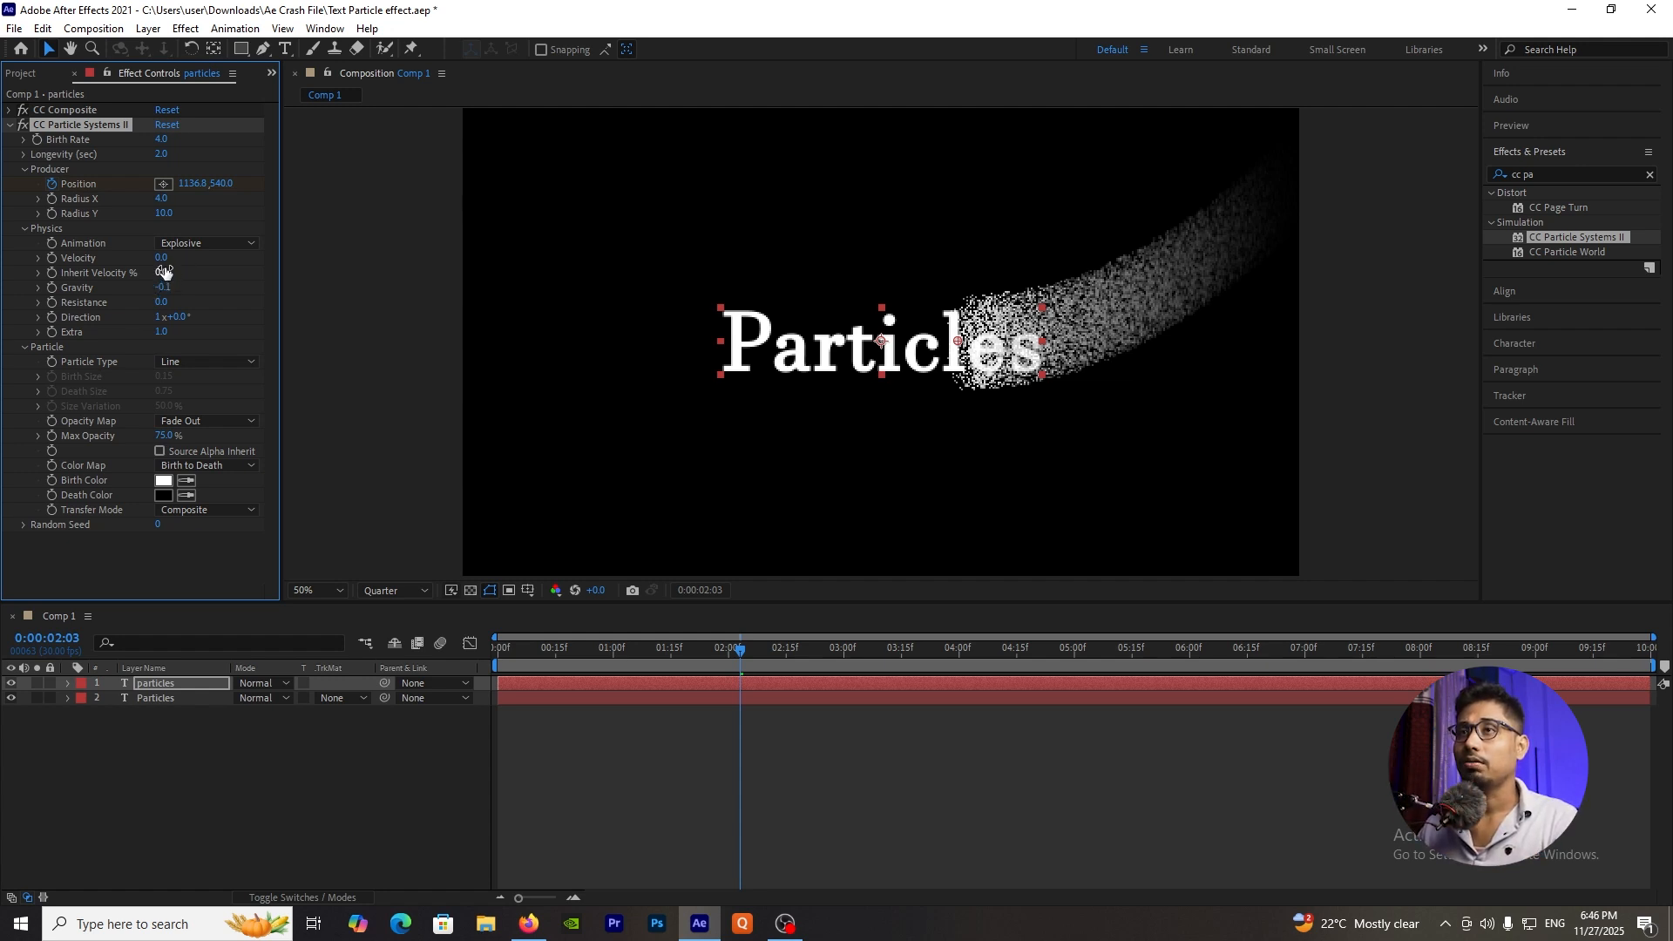
drag(163, 260, 177, 260)
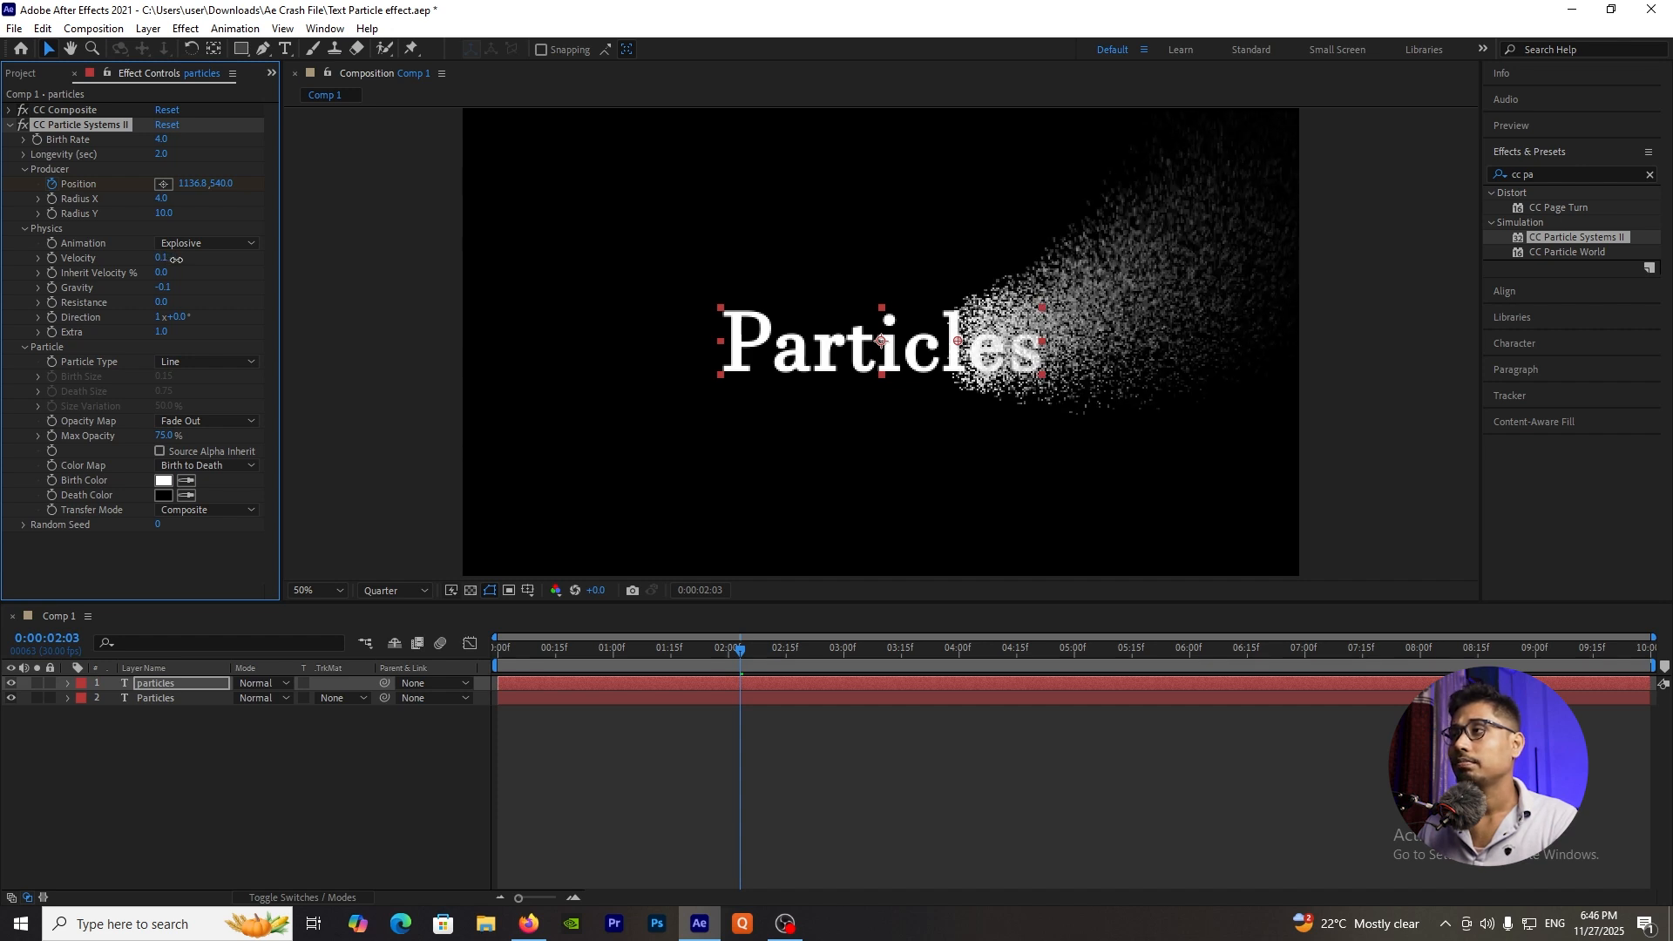
click(165, 258)
text(0)
key(Return)
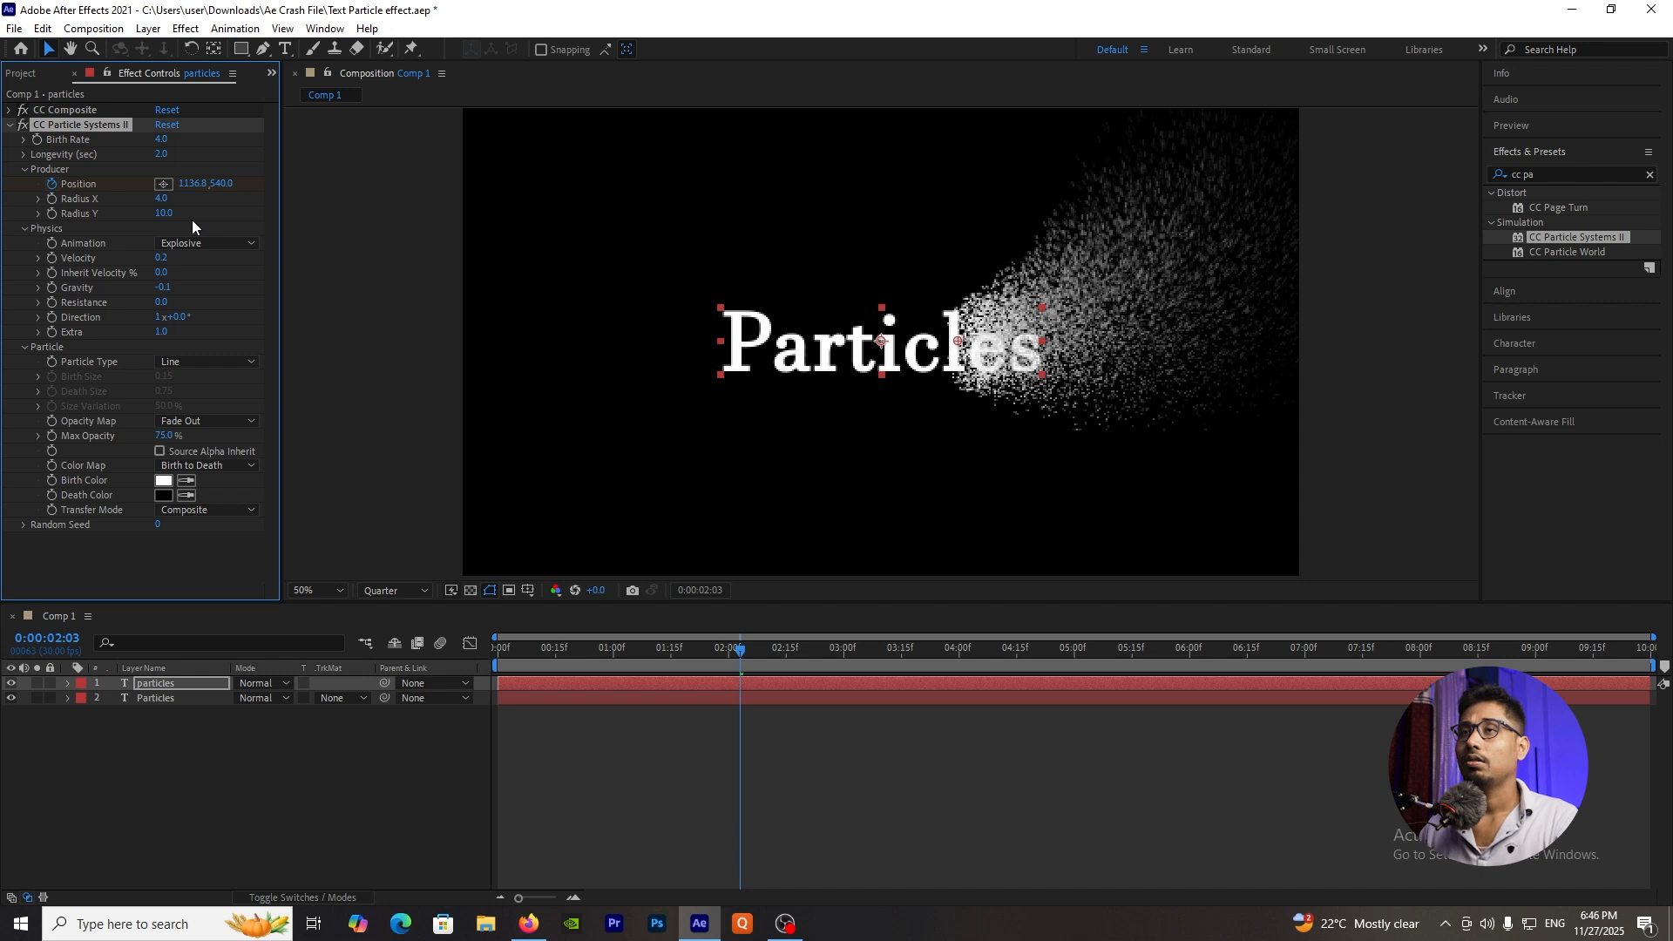
Set the particle Physics Direction angle to 1x+90° and the Animation type to Direction.
click(178, 318)
text(90)
key(Return)
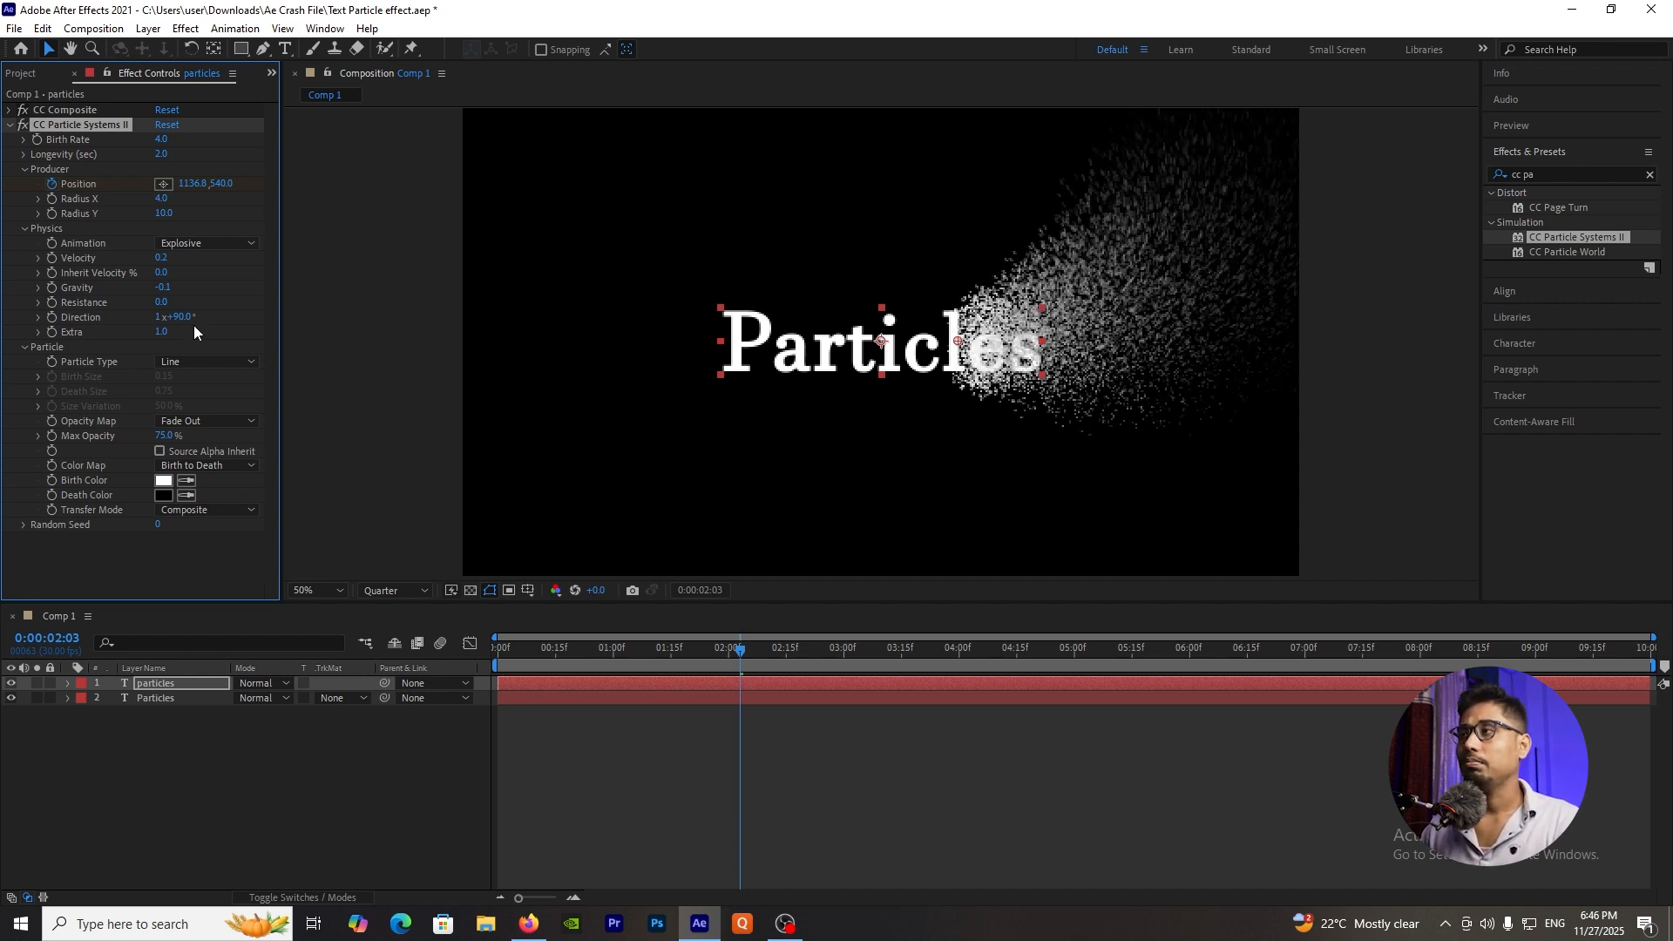
click(211, 245)
click(236, 388)
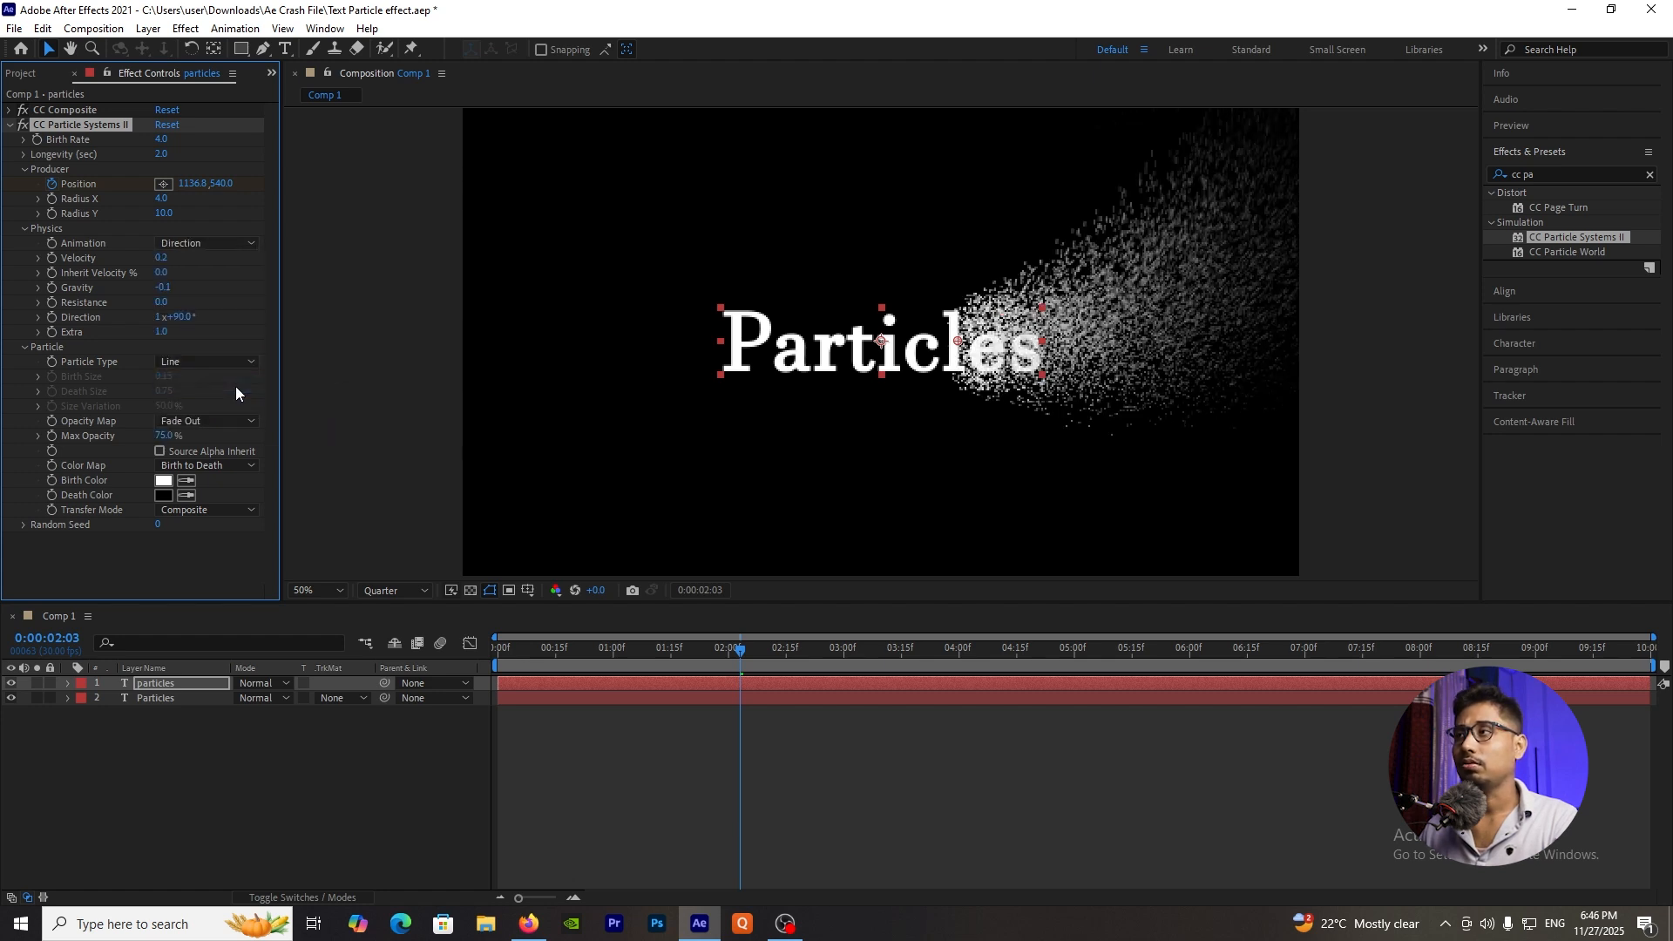
Set the particle Physics Extra value to 5.
drag(164, 329, 185, 331)
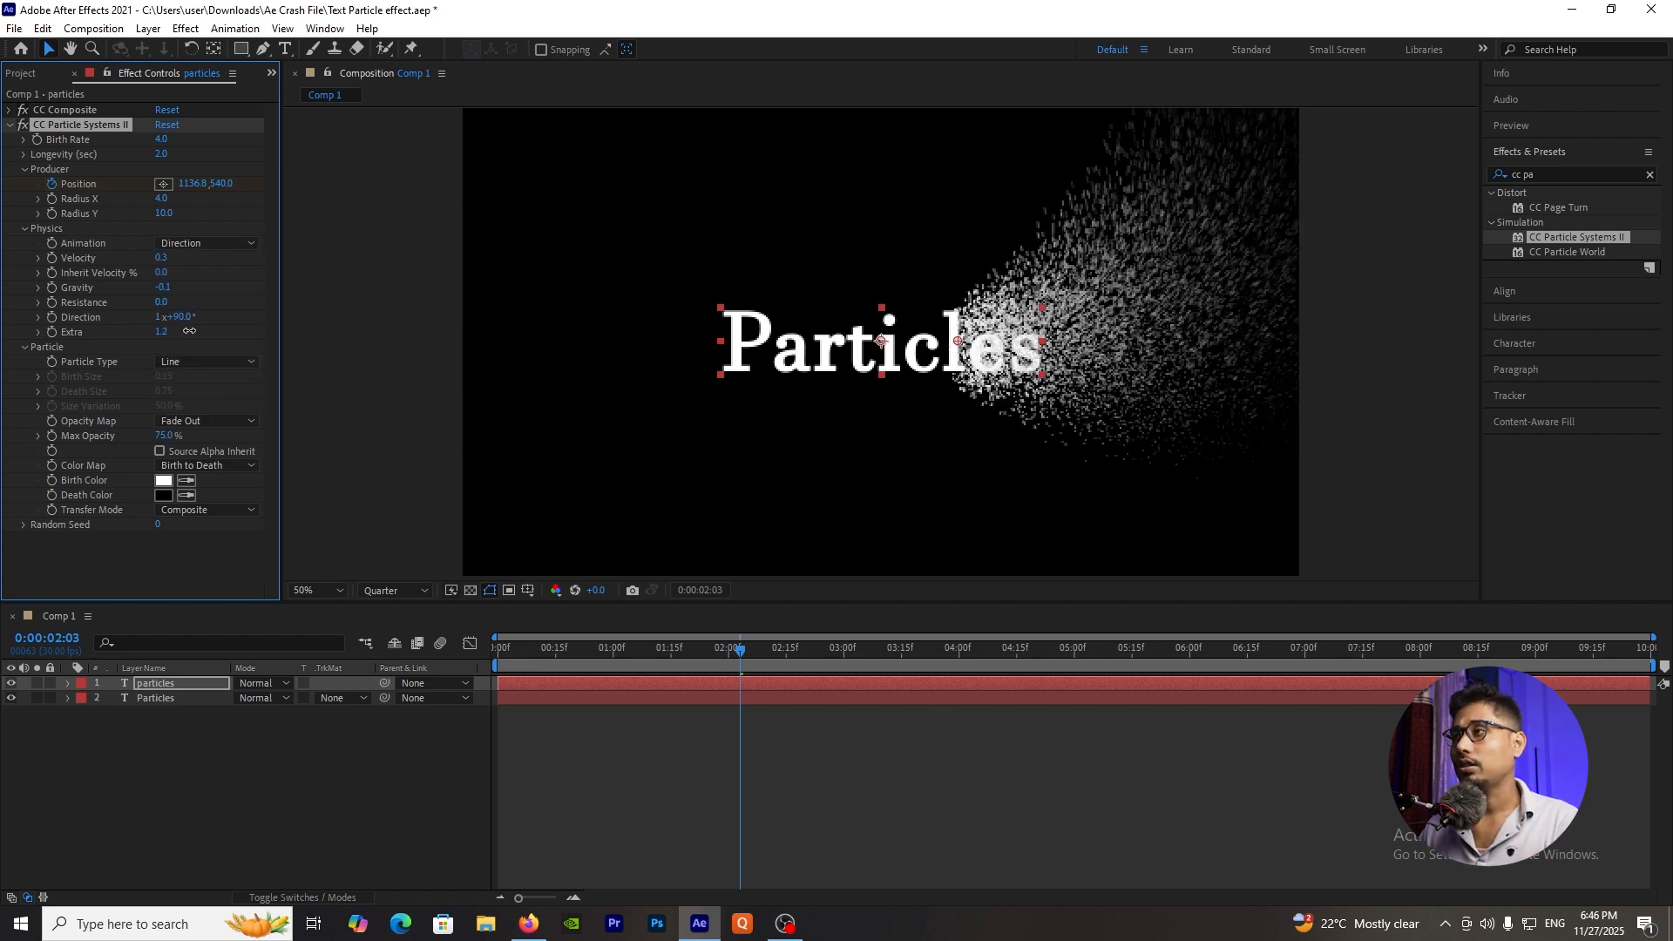
click(161, 332)
text(5)
key(Return)
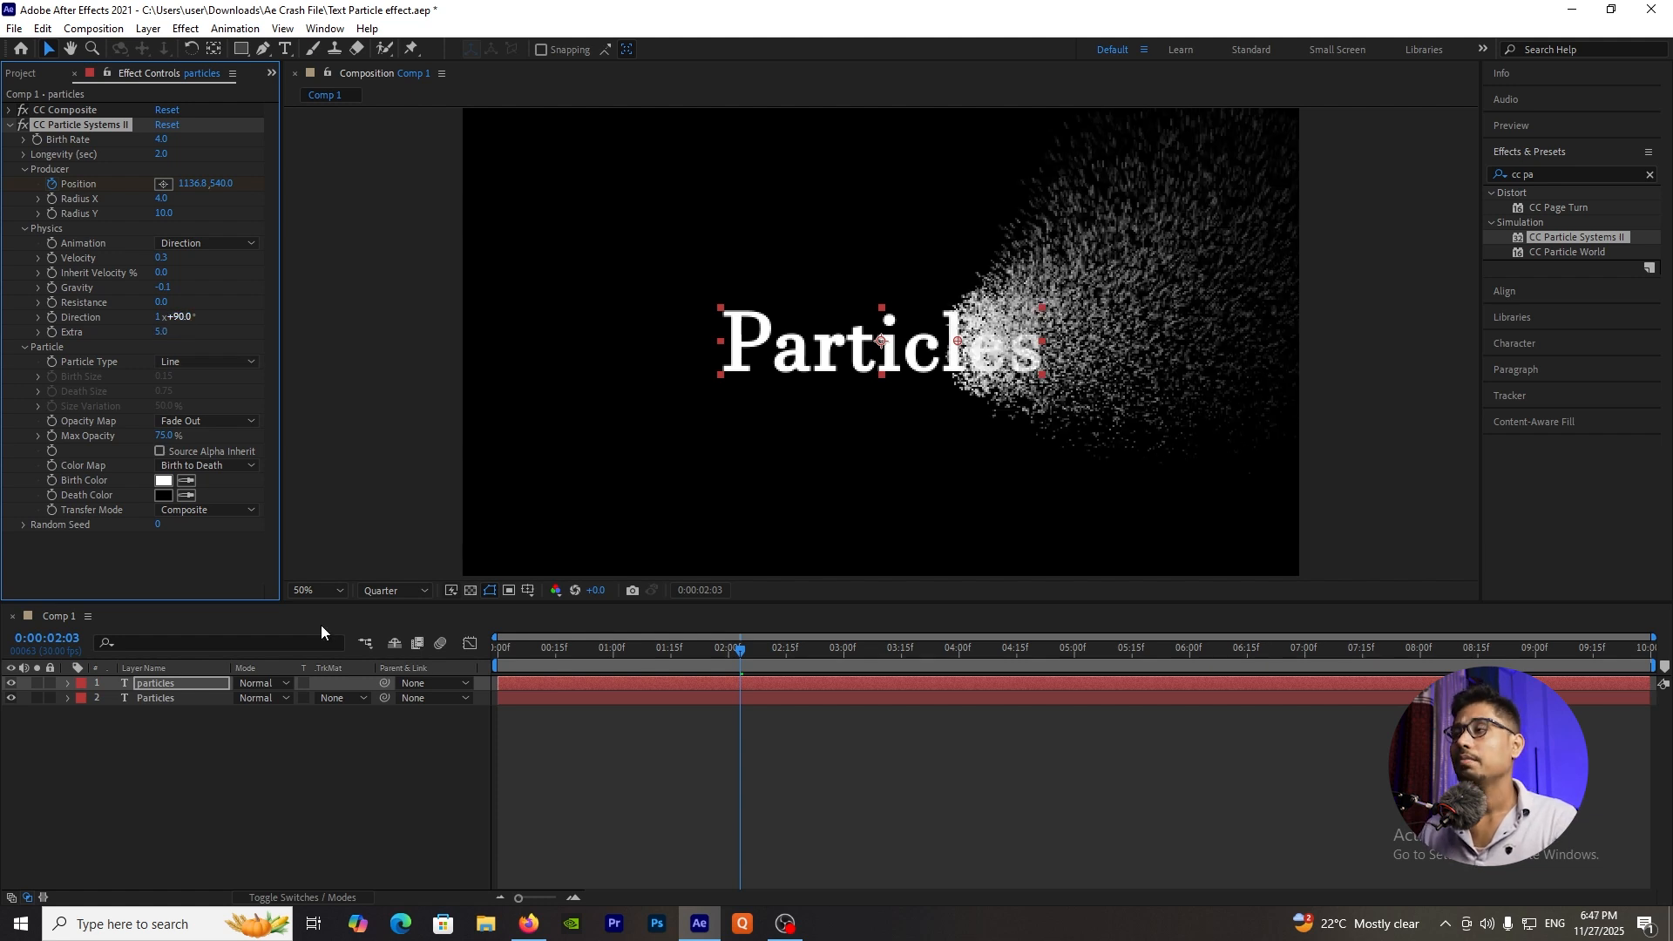
Preview the particle animation from 0:00:00:16.
drag(739, 675, 561, 692)
key(space)
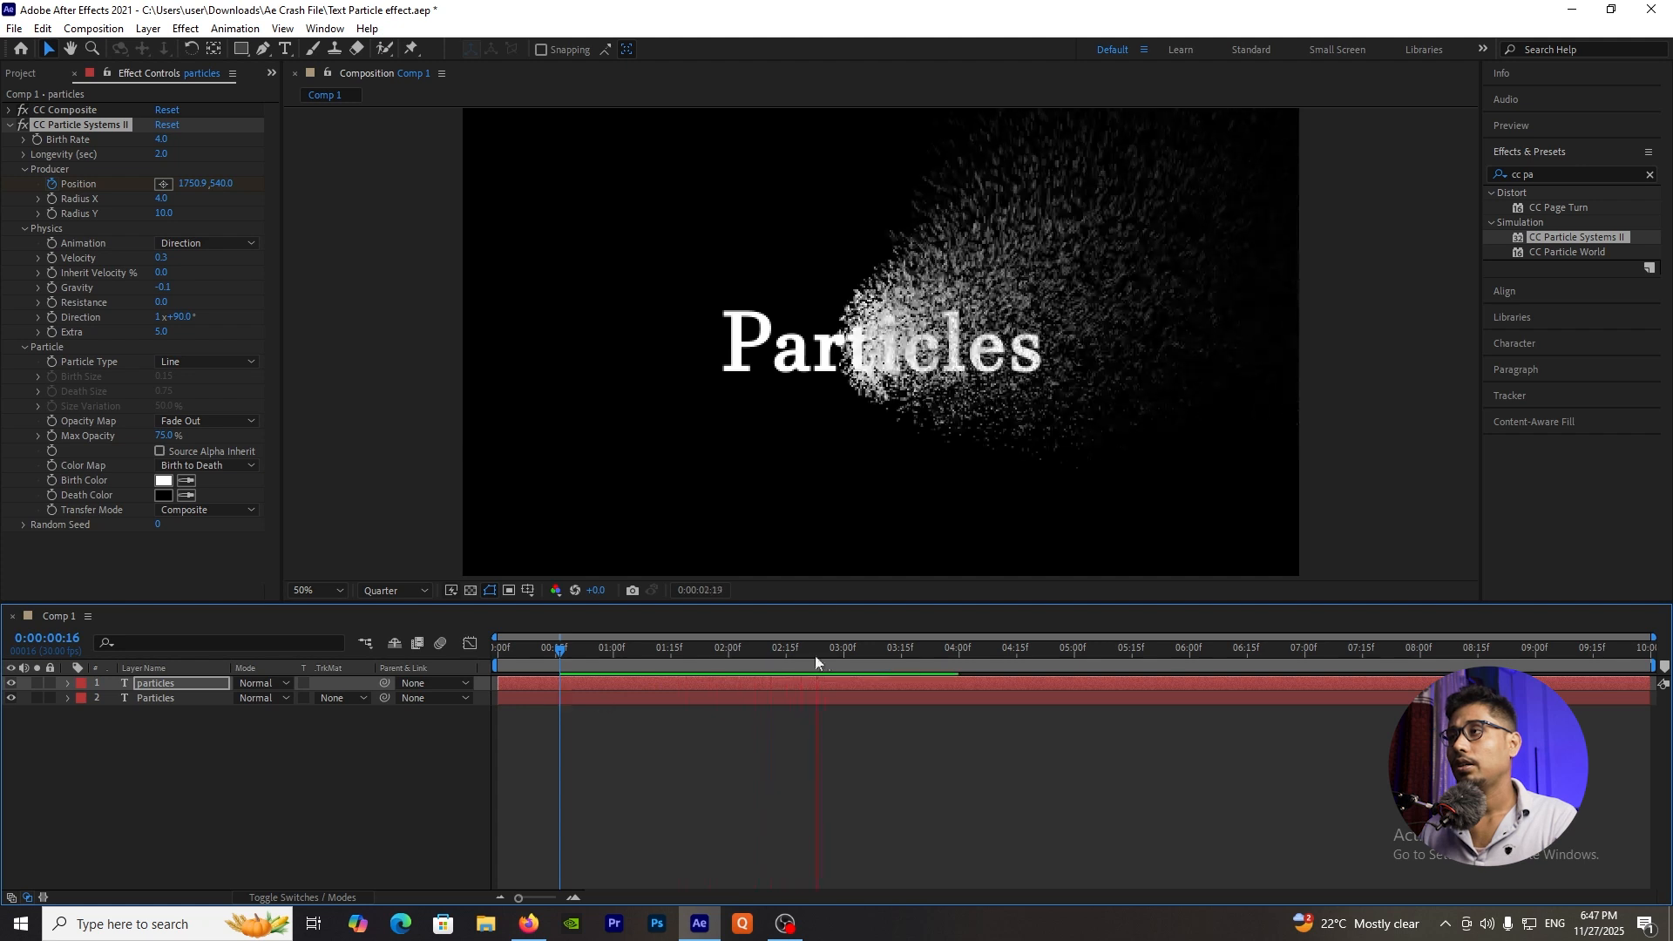
key(space)
Enable Source Alpha Inherit for the particles with the current time at 0:00:01:16 and preview the result.
click(722, 661)
drag(721, 661, 674, 662)
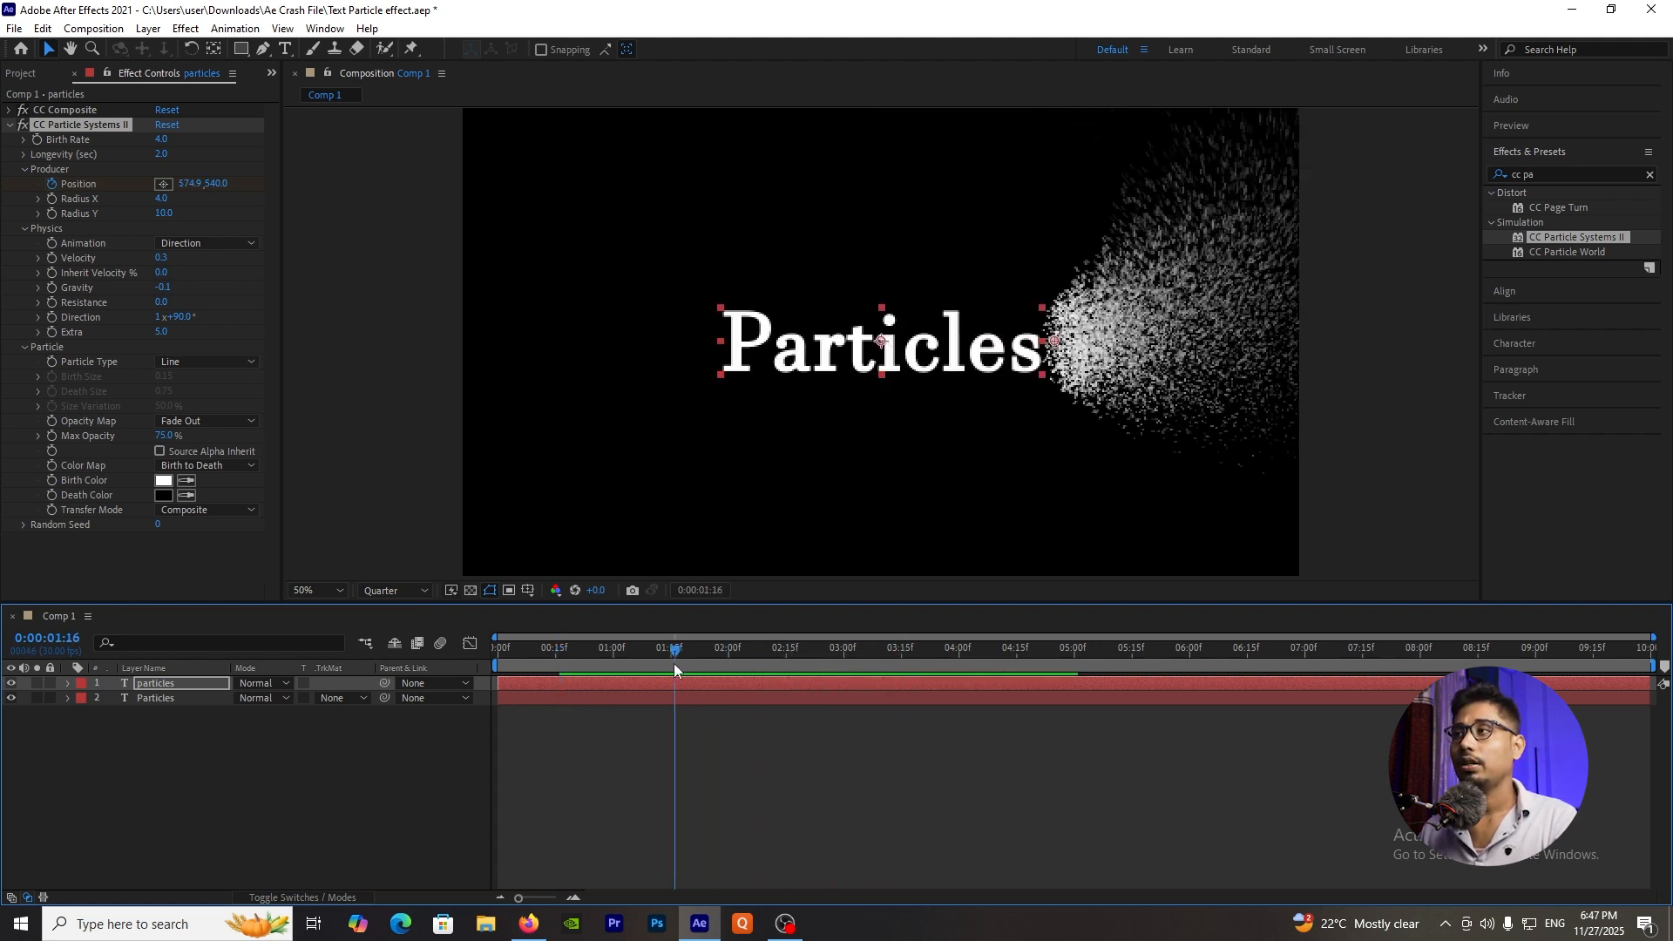
click(160, 453)
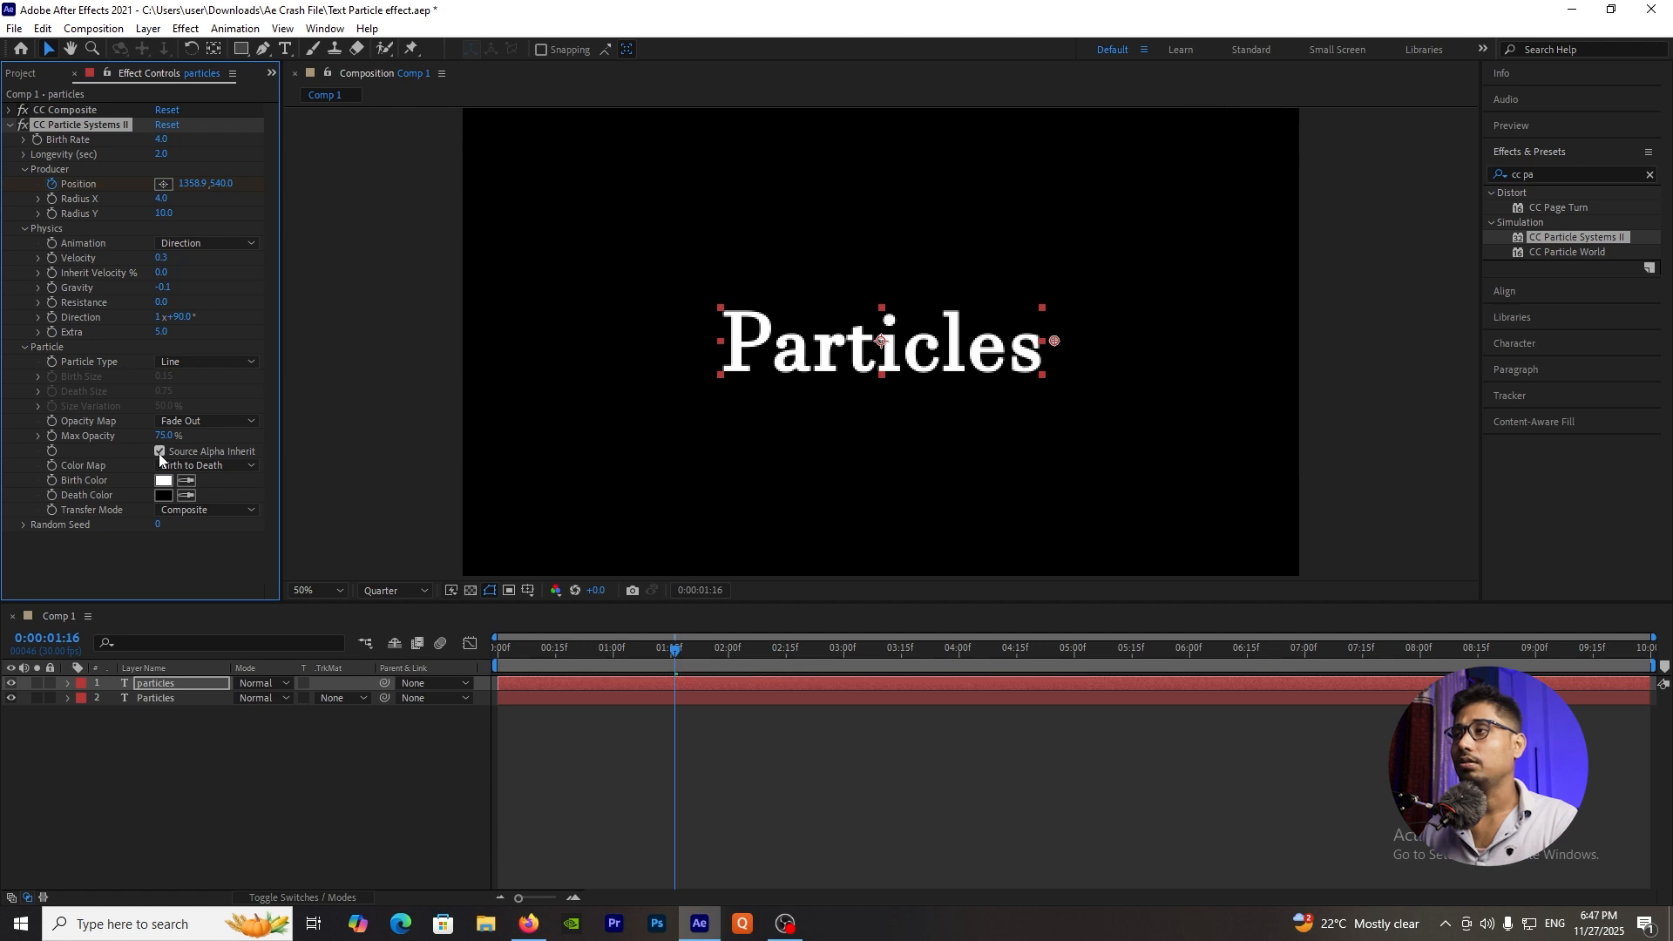
key(space)
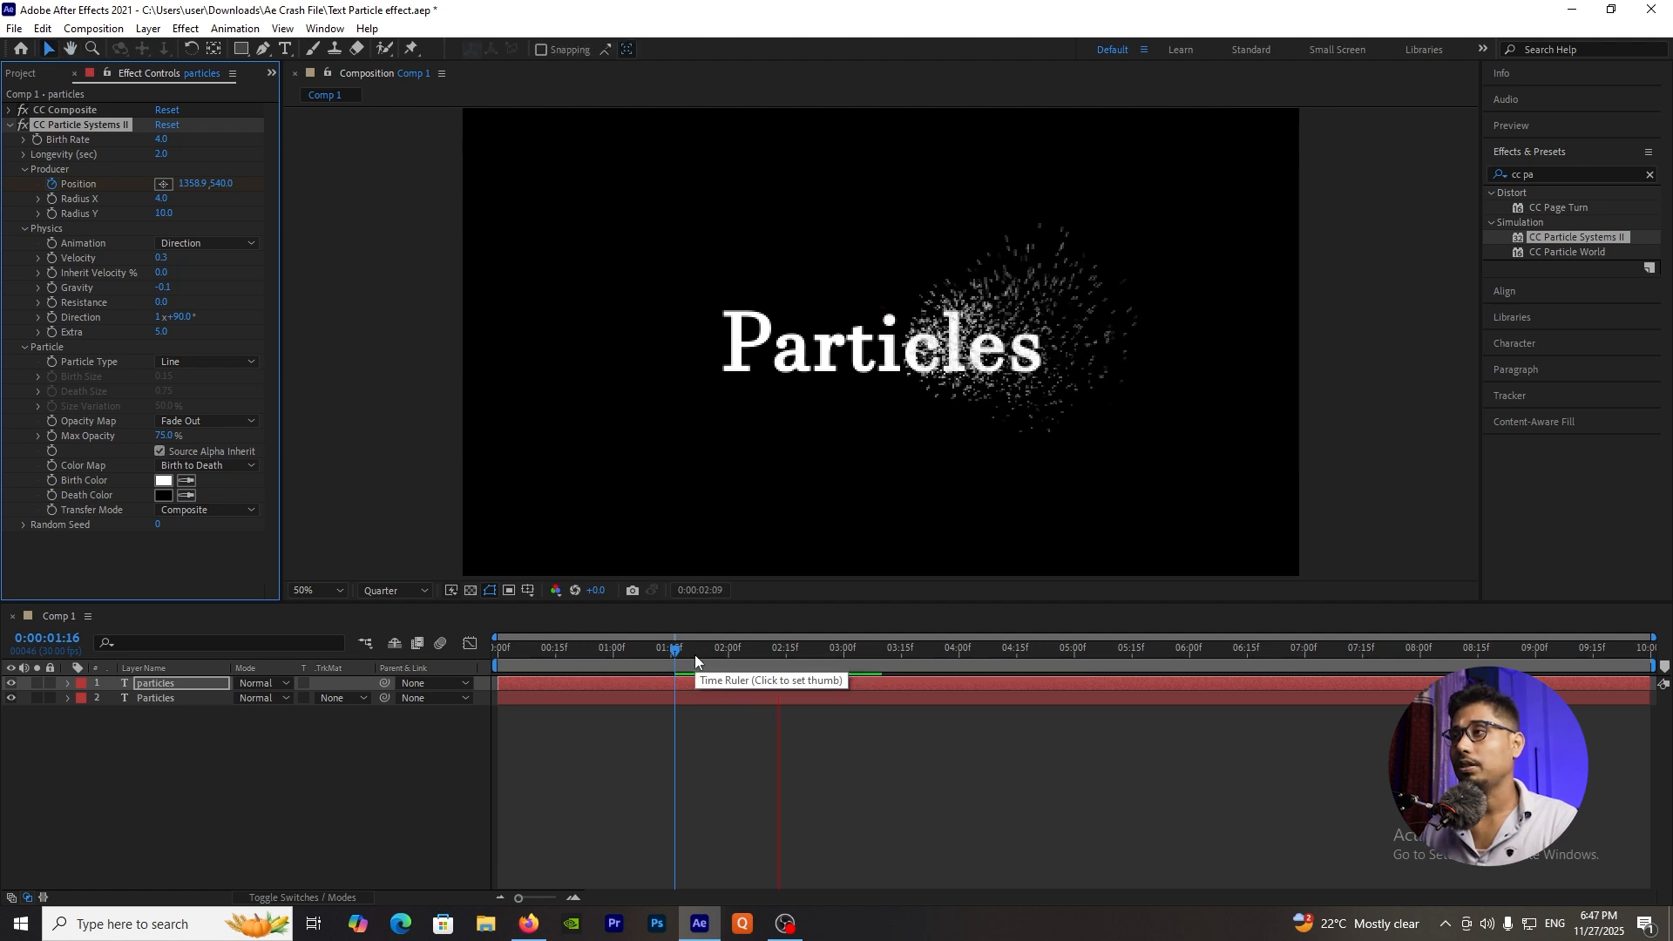
drag(751, 653, 711, 662)
Find the Linear Wipe effect and apply it to the lower Particles text layer.
click(168, 715)
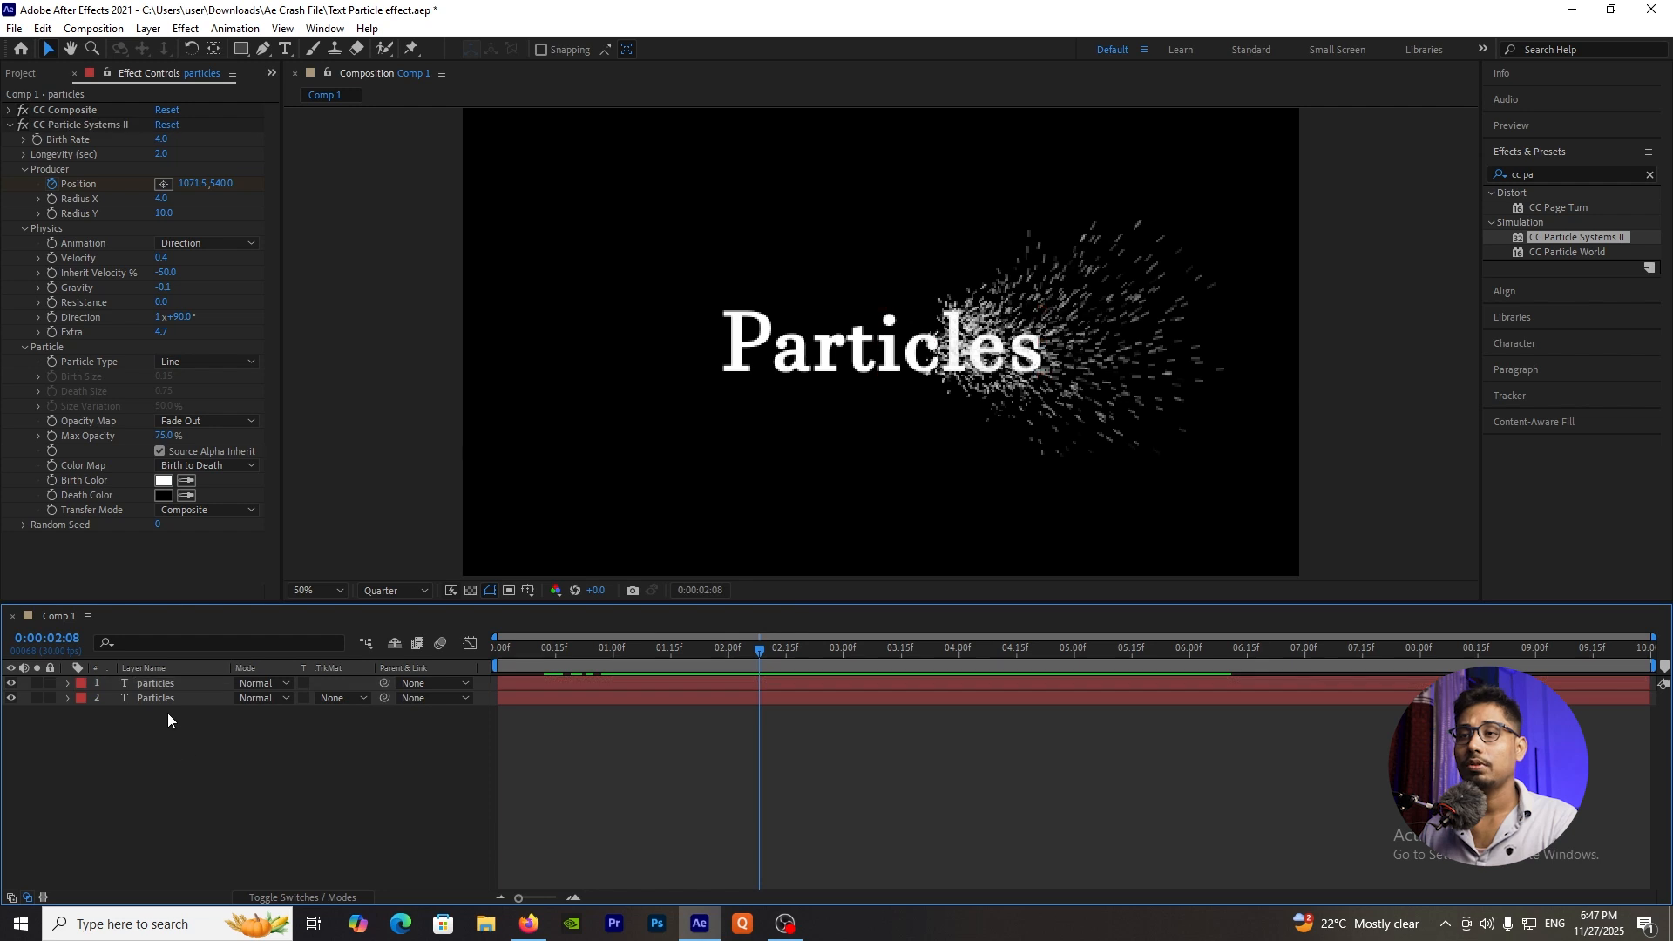
click(176, 699)
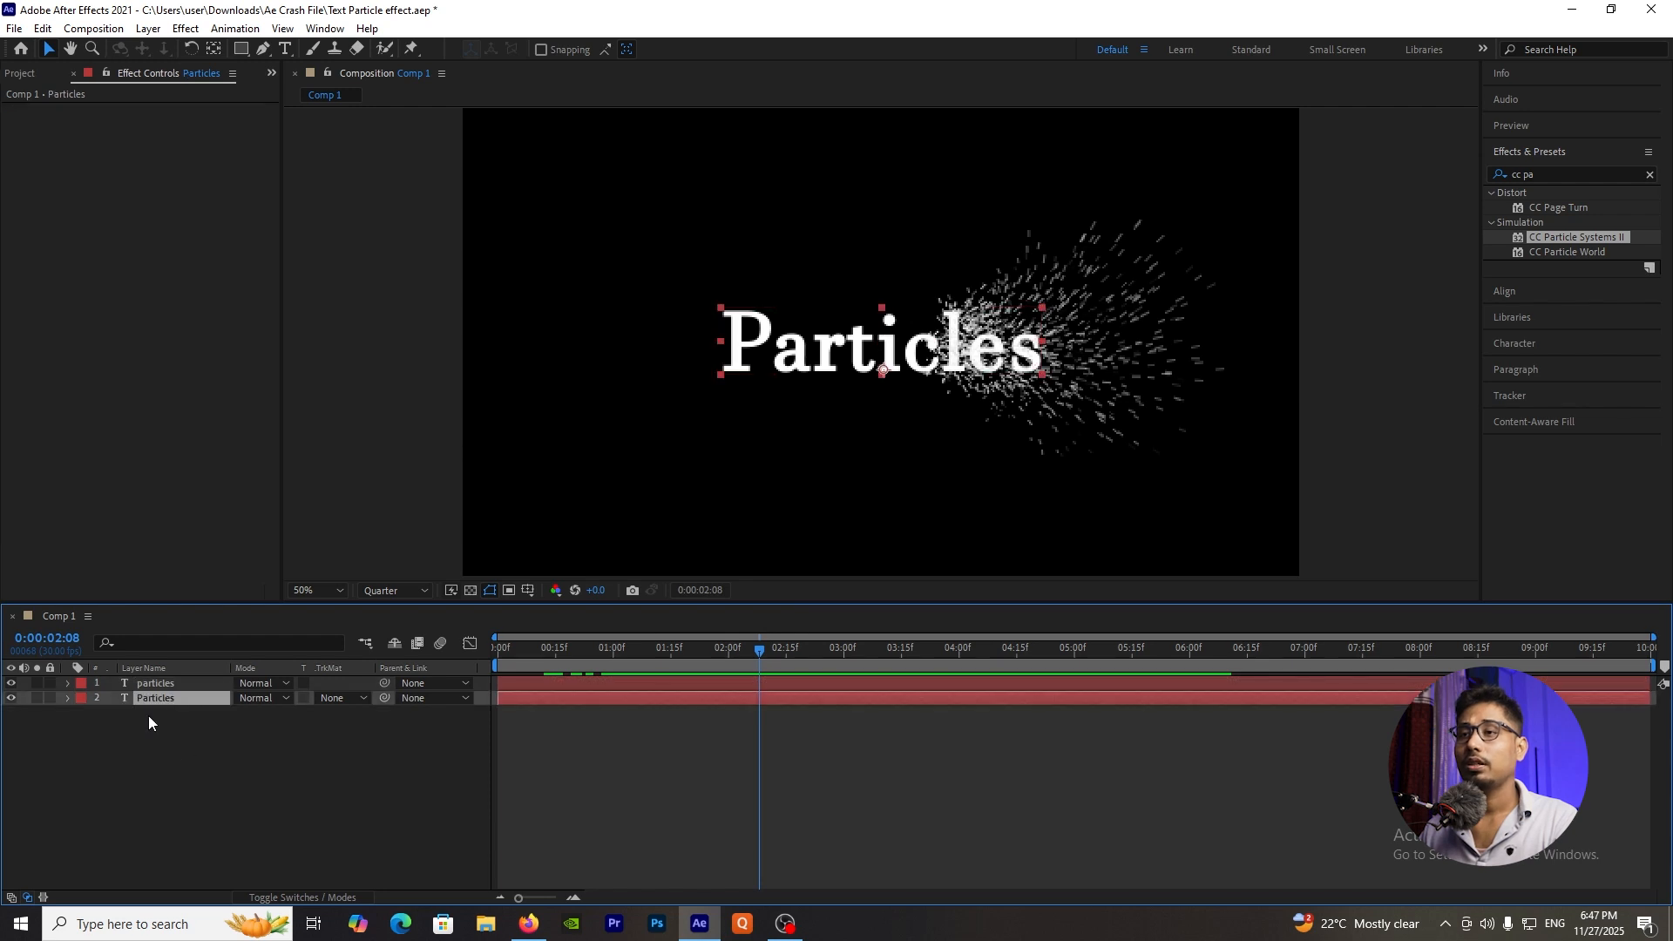
click(1561, 174)
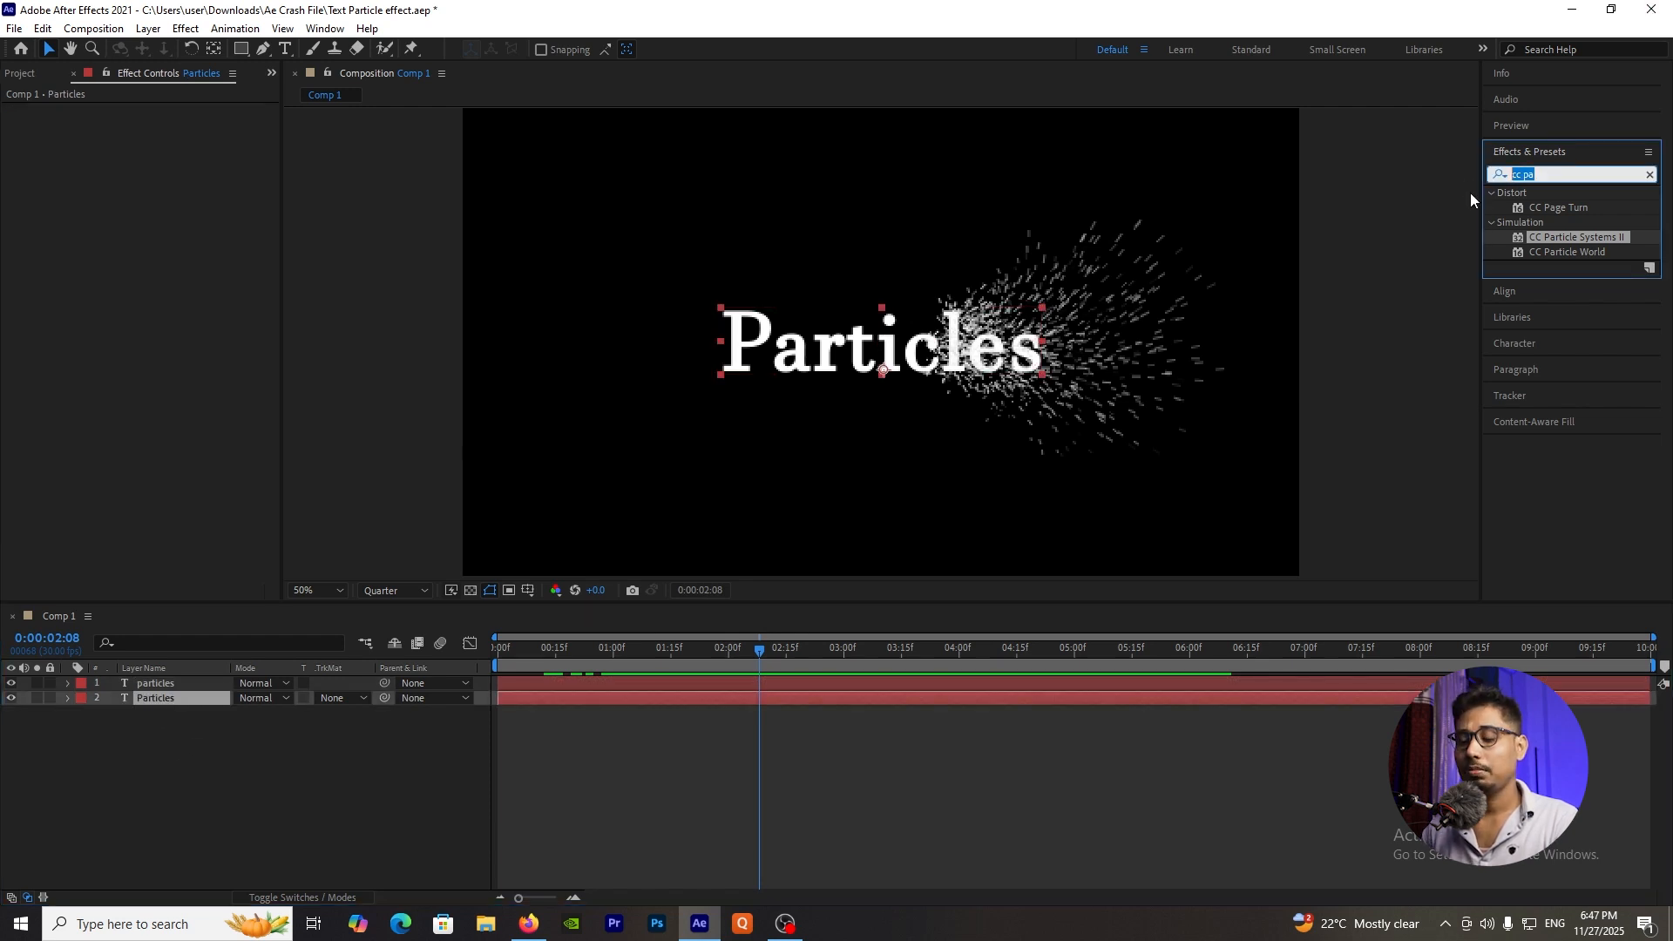
text(lean)
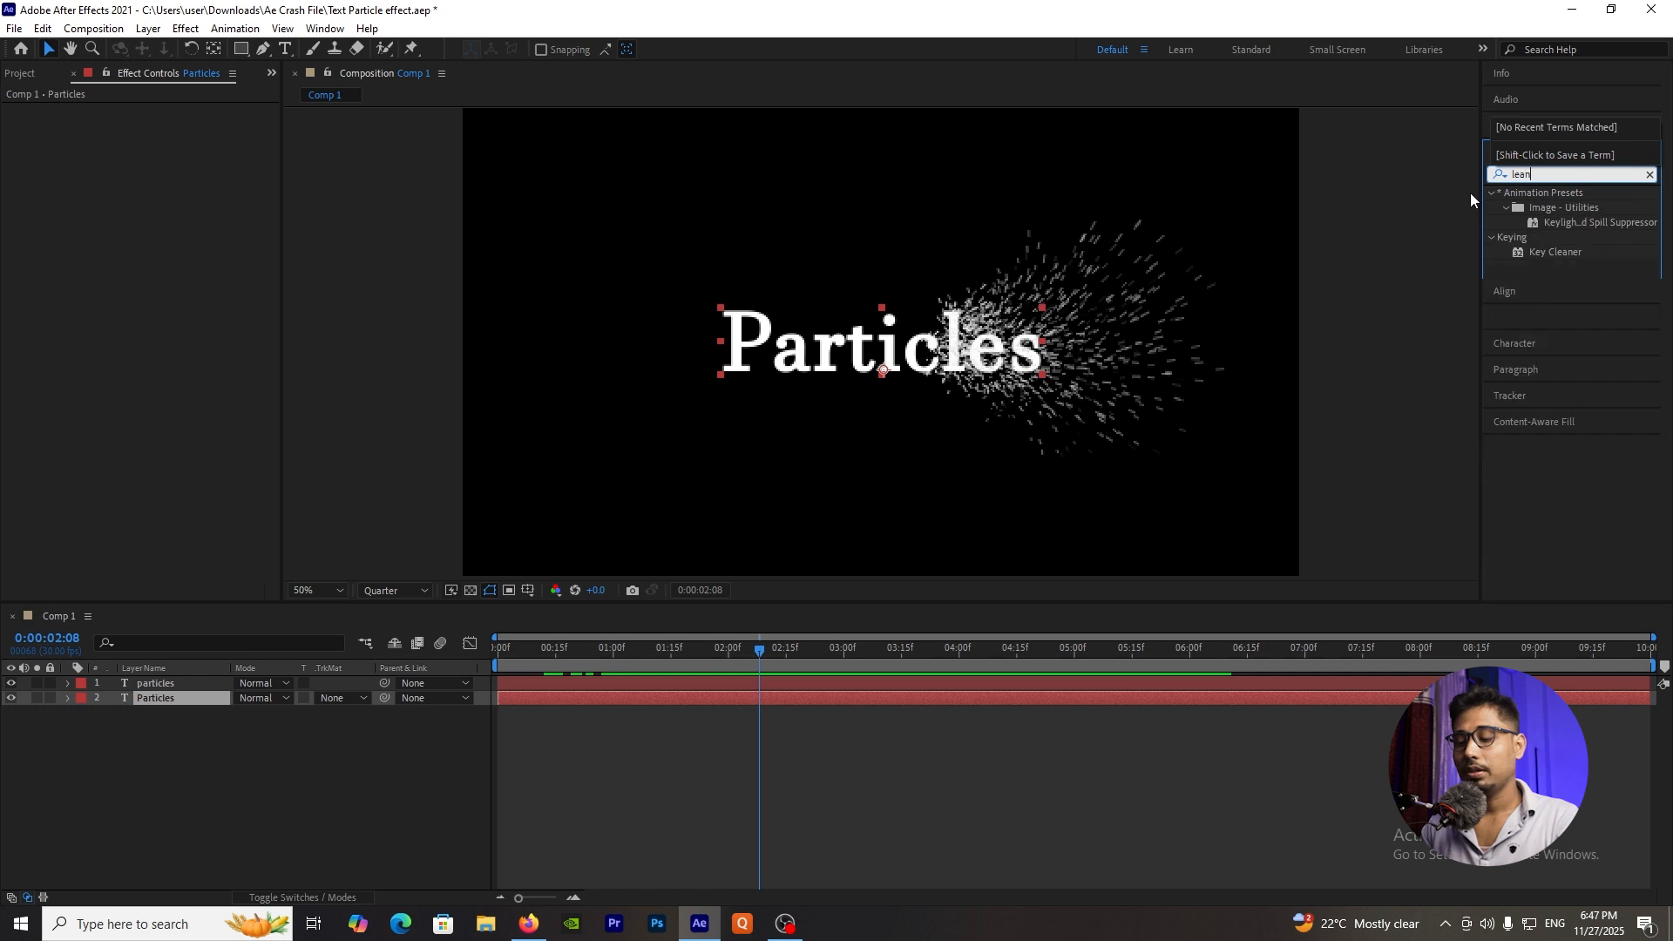
key(BackSpace)
key(BackSpace)
key(BackSpace)
key(BackSpace)
text(wipe)
drag(1575, 563, 181, 697)
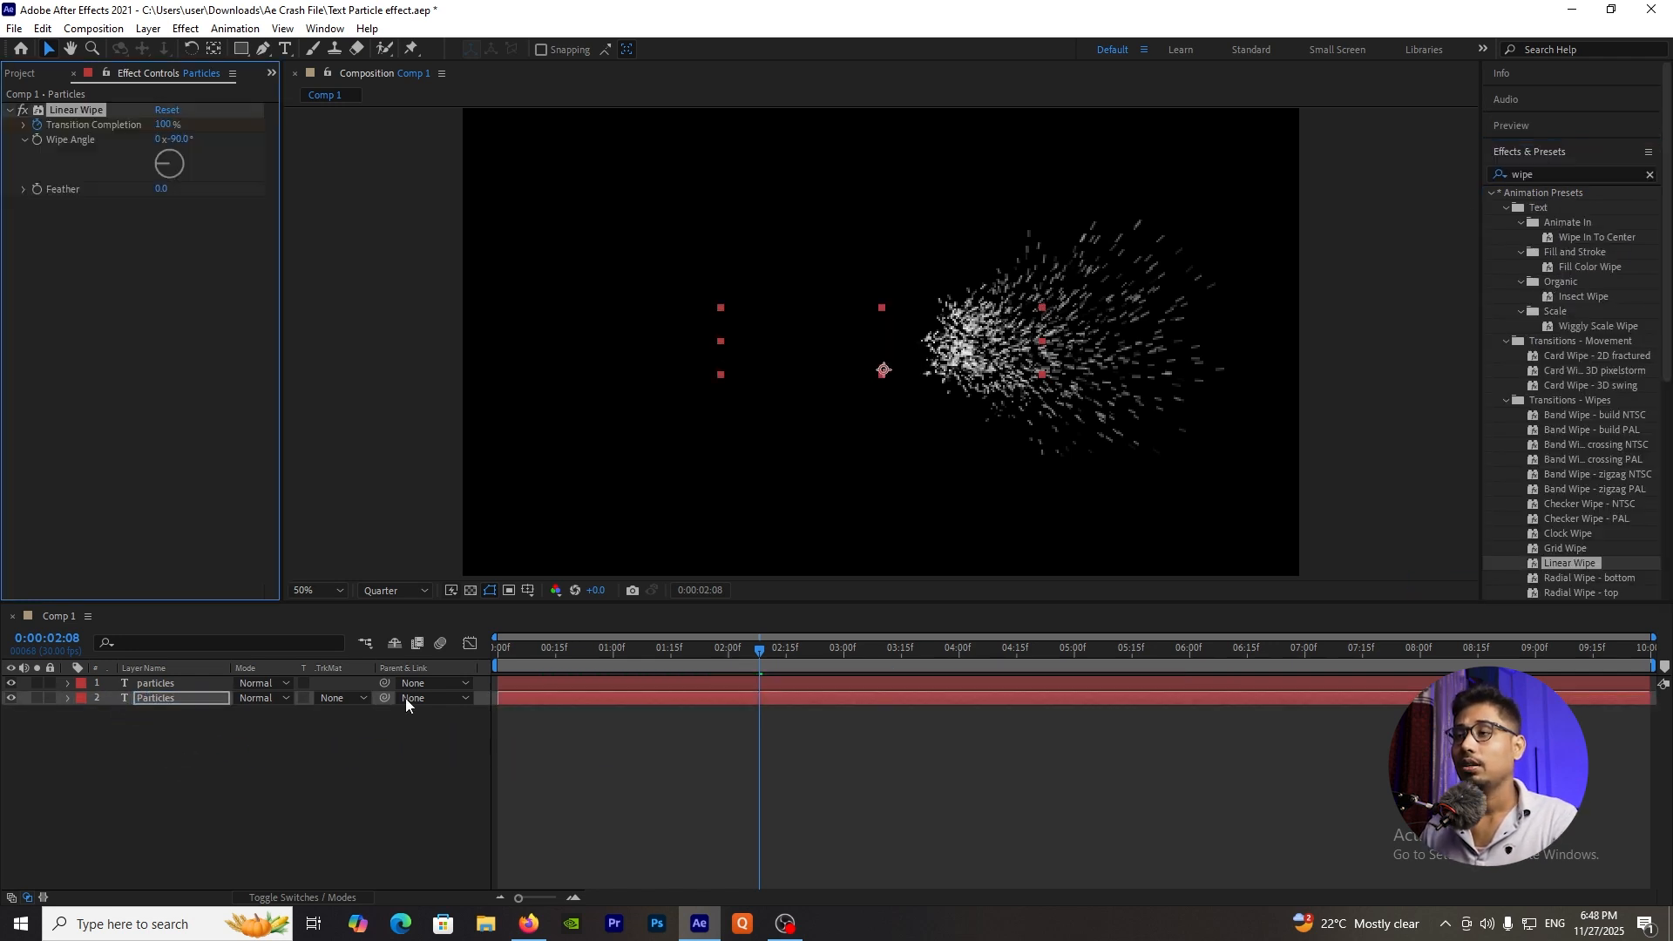
Remove the Linear Wipe's Transition Completion keyframing at the composition start and reveal the upper particles layer's Position keyframes.
drag(763, 653, 498, 681)
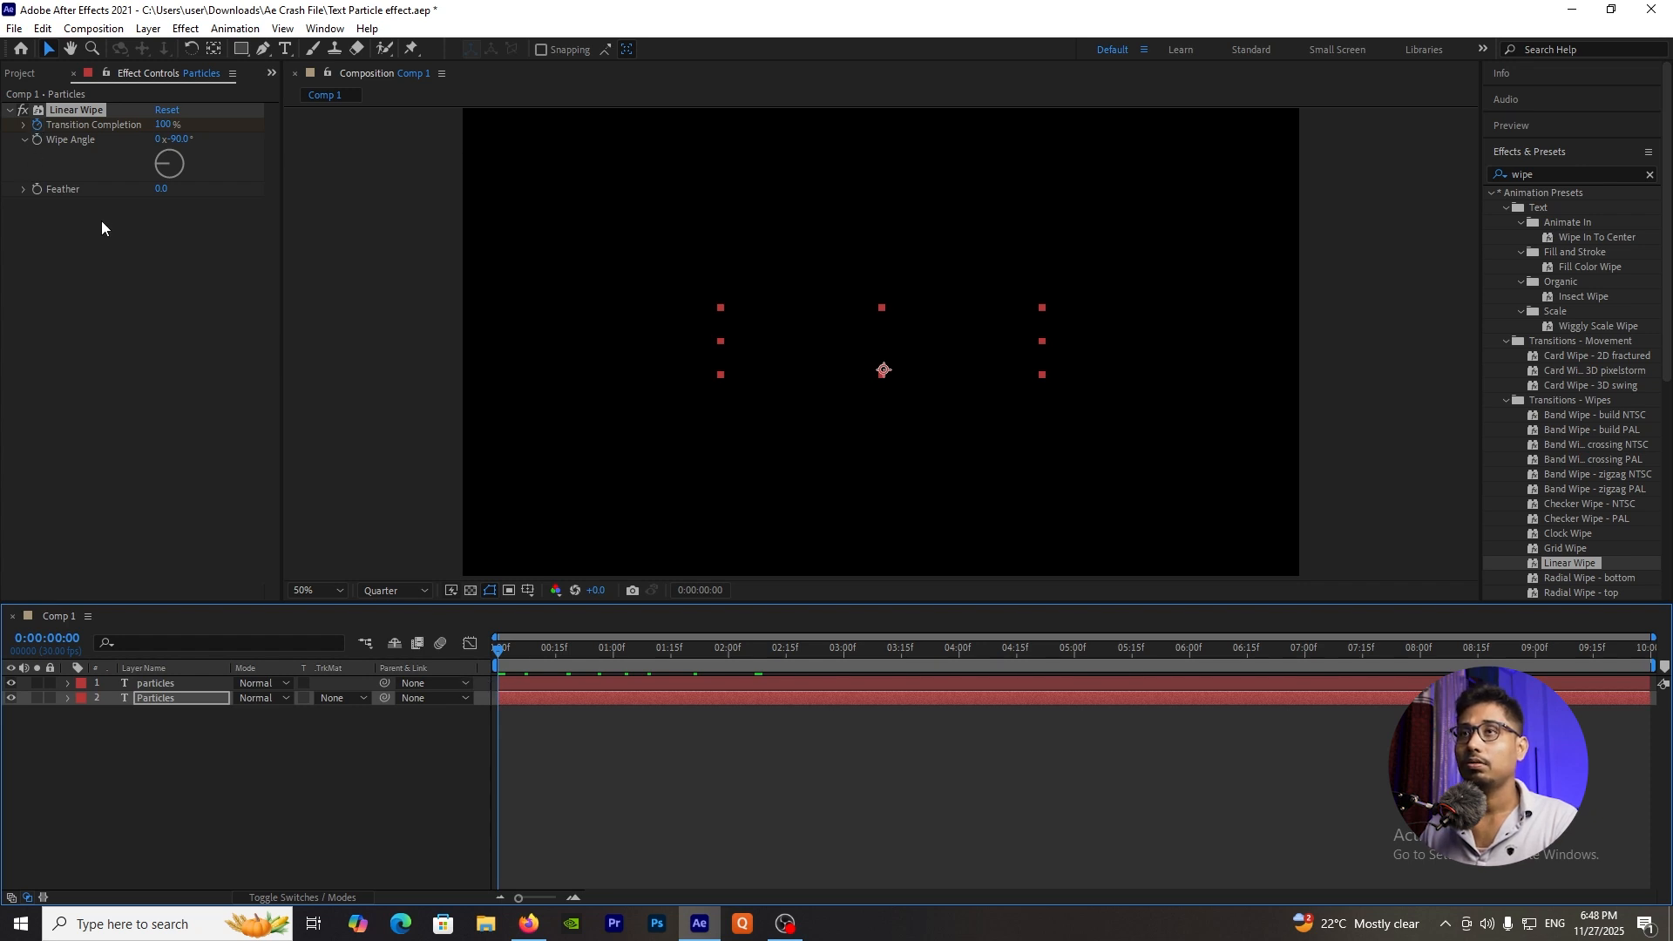
click(37, 124)
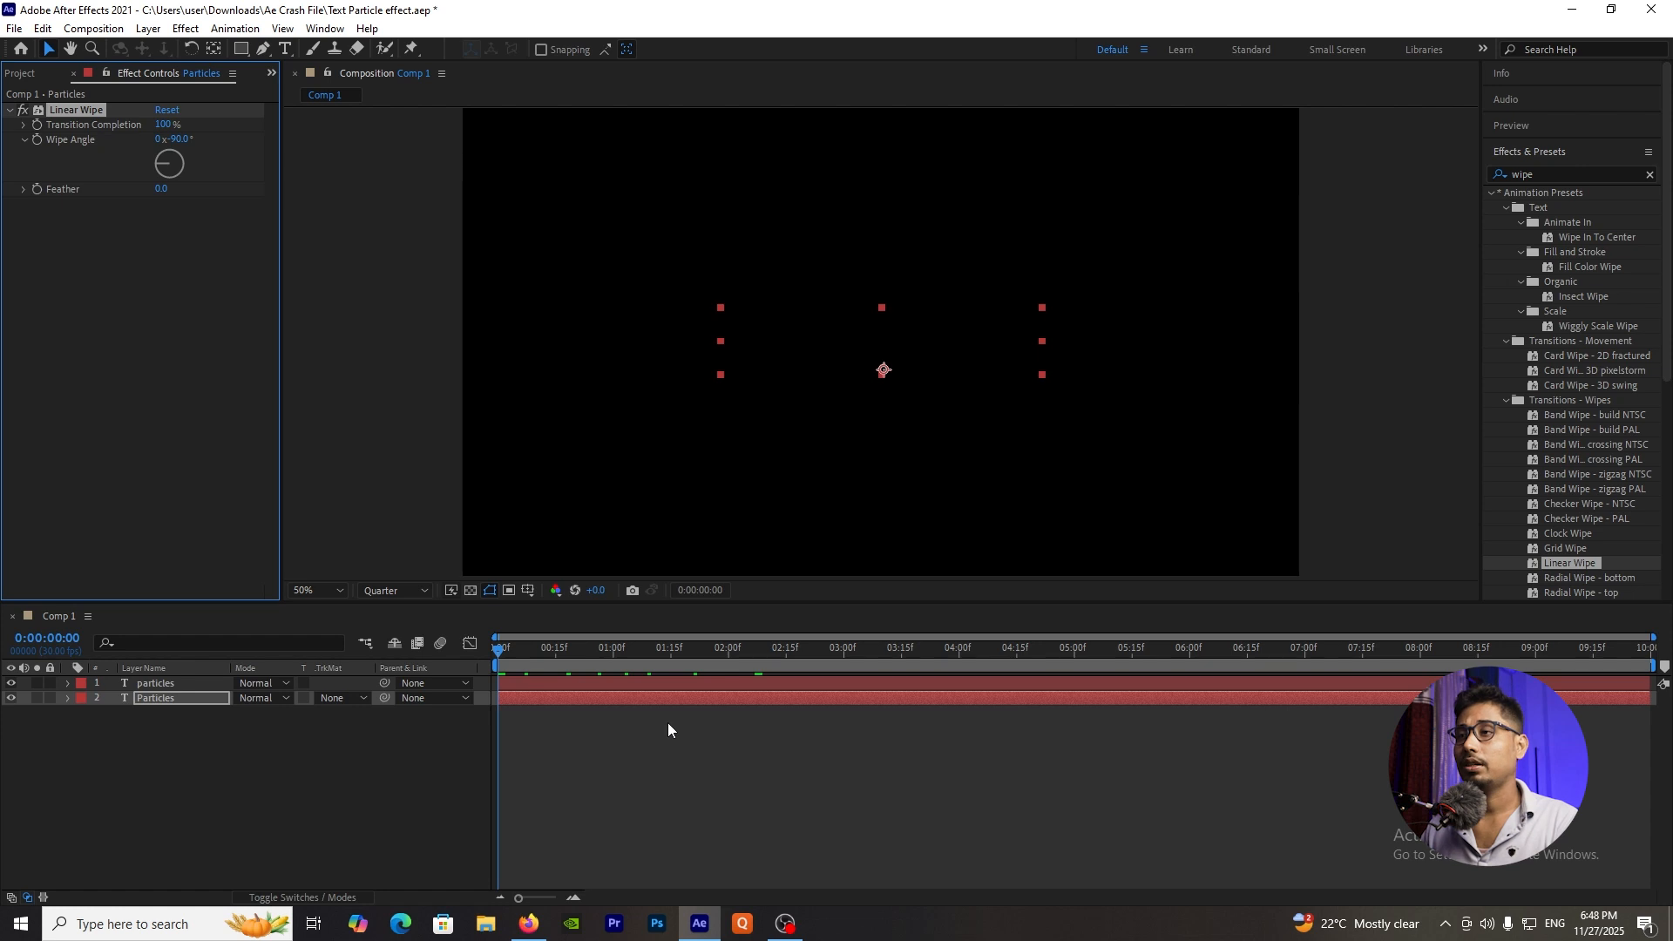
click(592, 686)
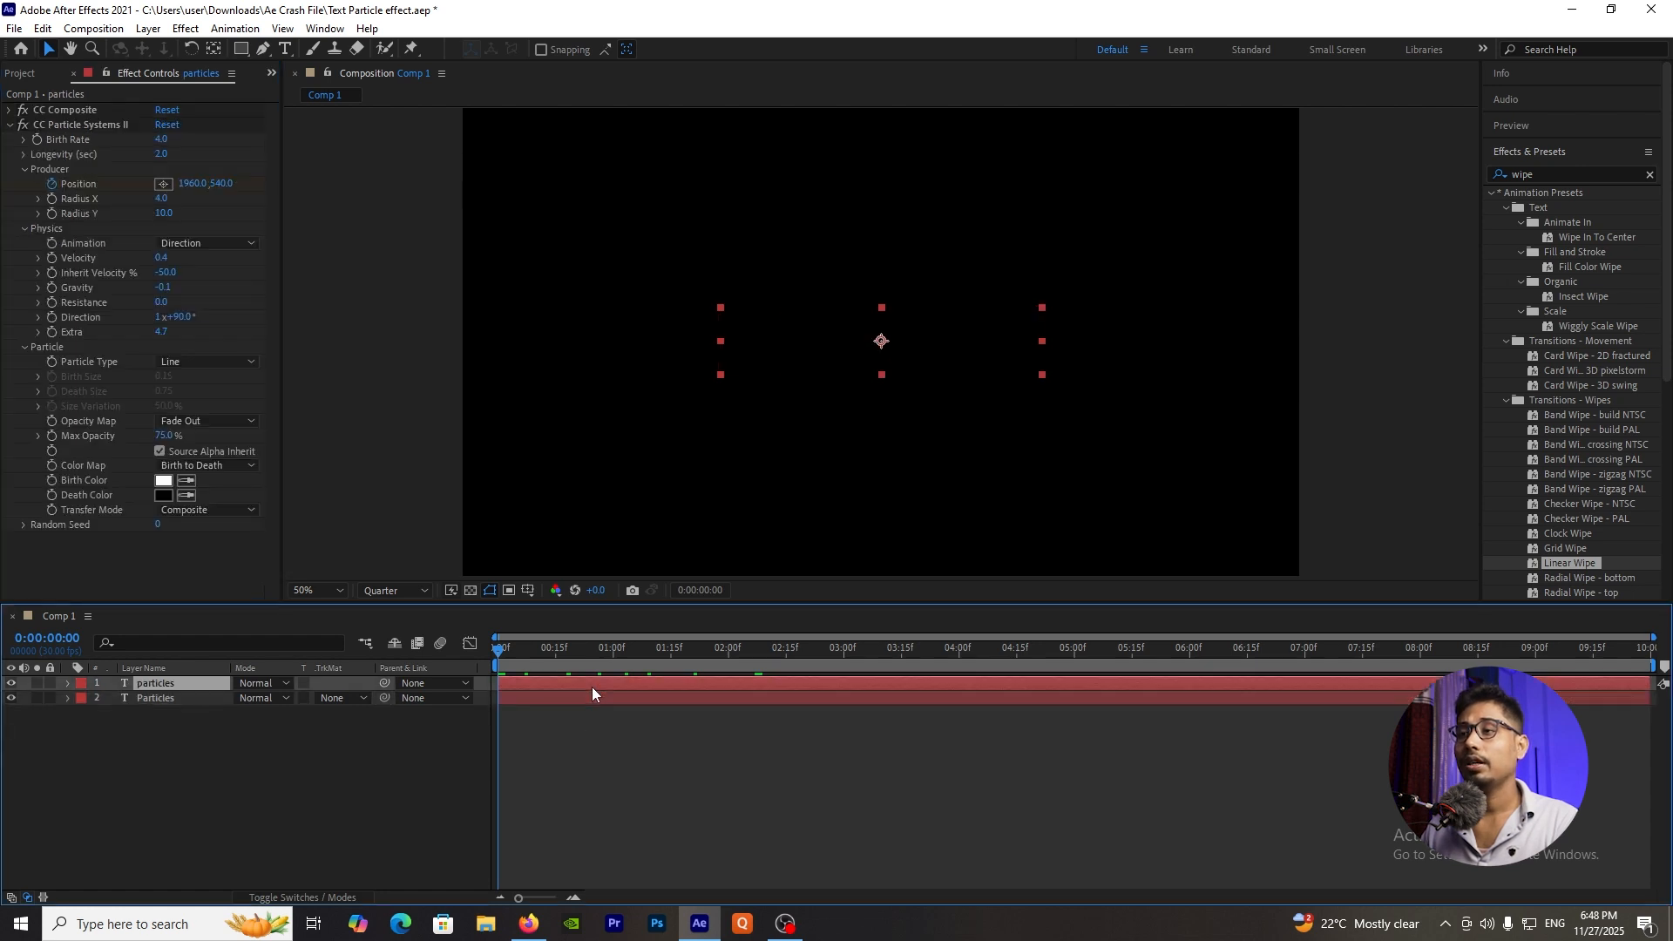
key(u)
click(587, 729)
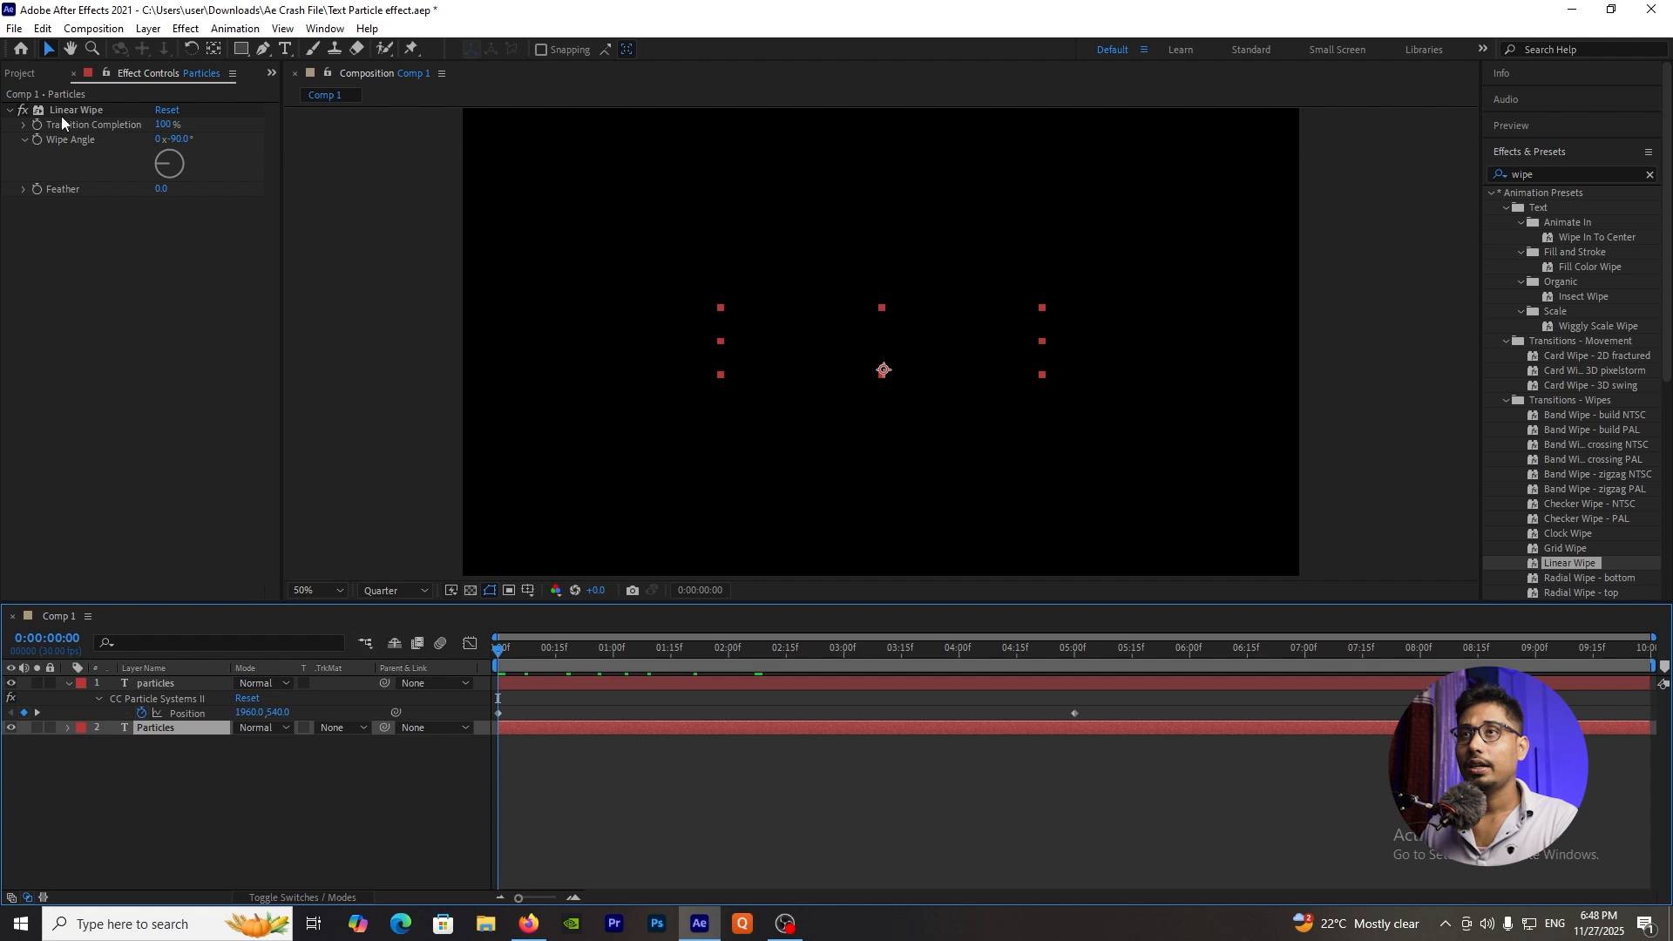
Keyframe the Linear Wipe's Transition Completion at 100% on the 5-second mark, aligned with the last Position keyframe, and reveal its keyframes.
click(37, 125)
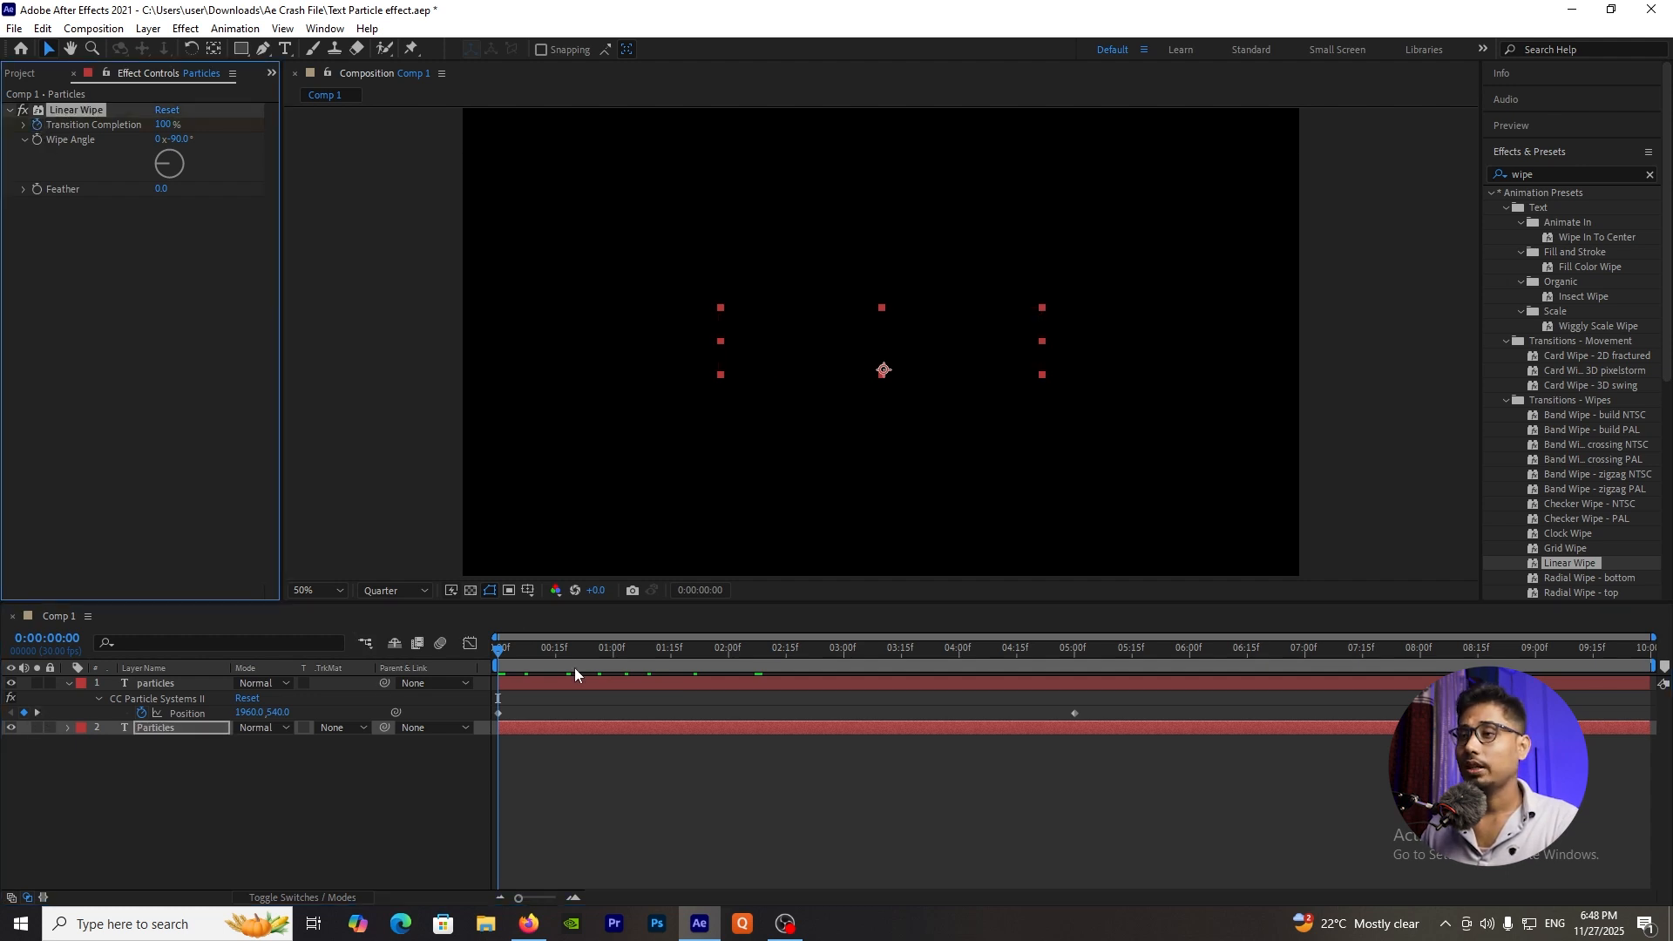
click(211, 682)
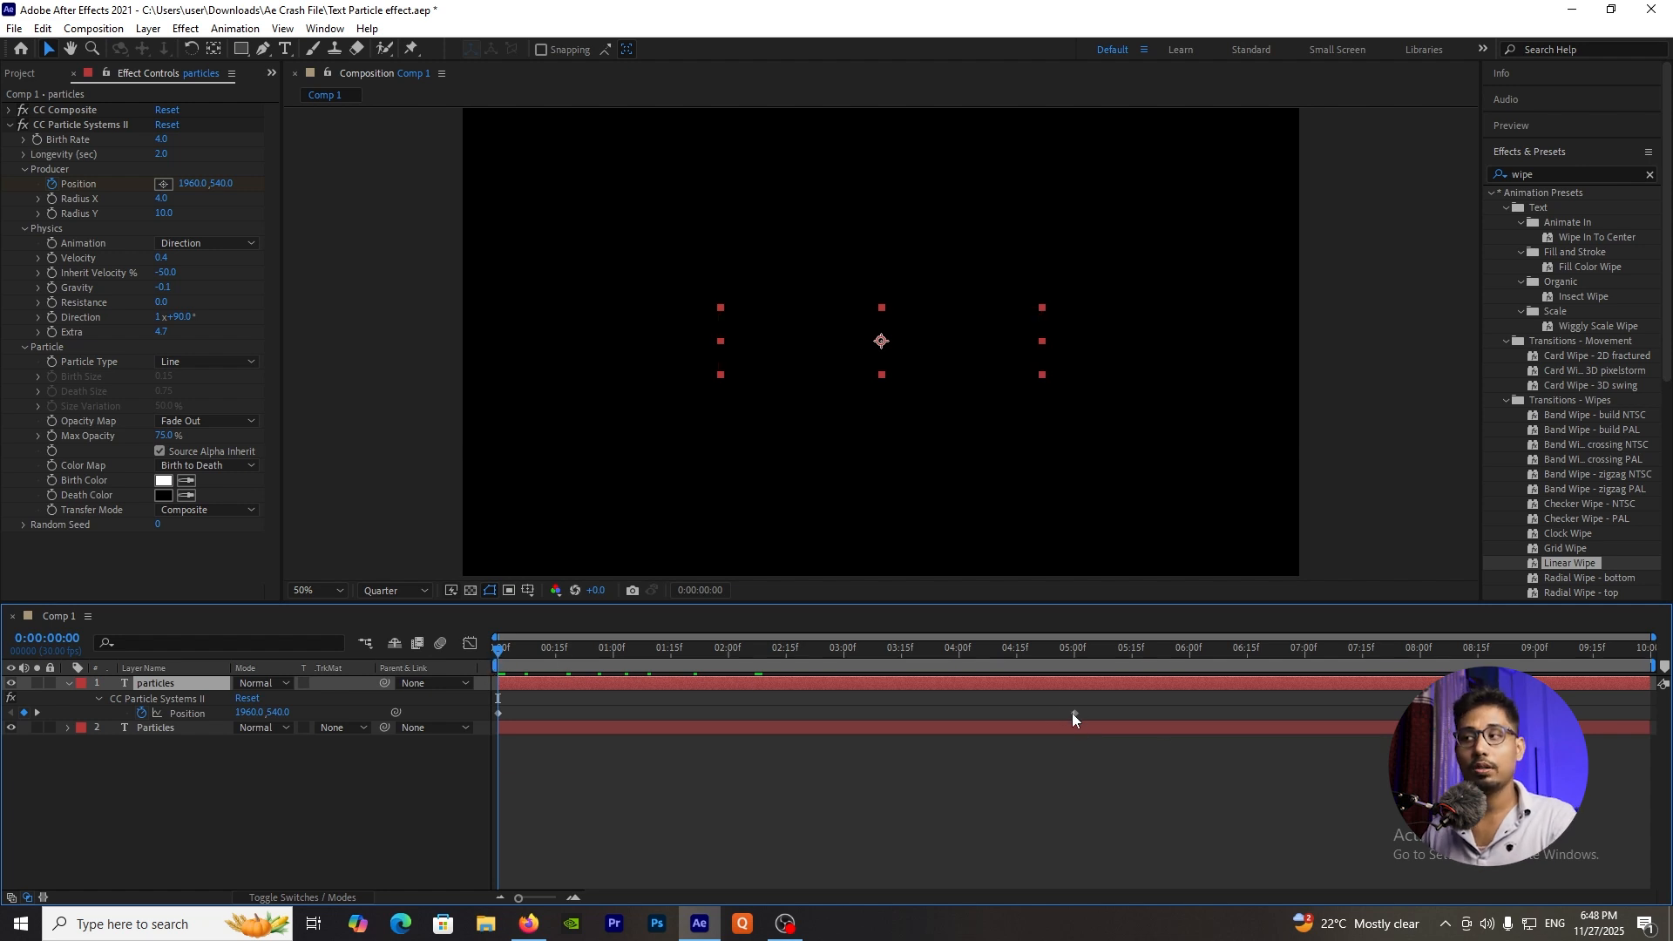
mouse_move(1074, 716)
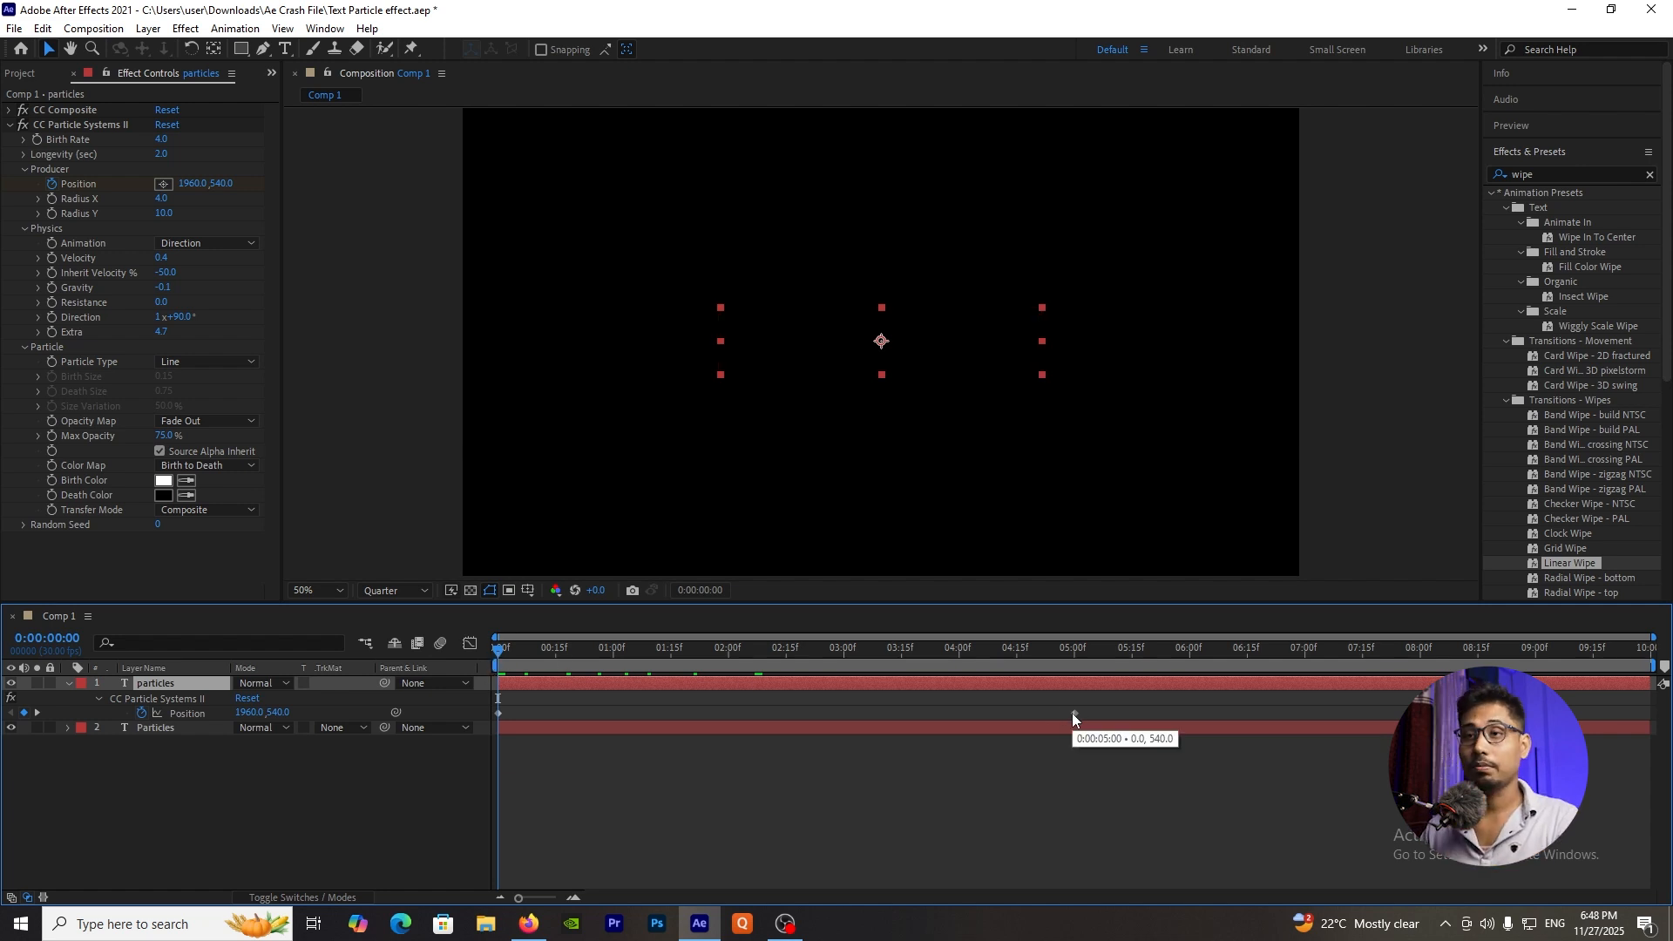
click(38, 715)
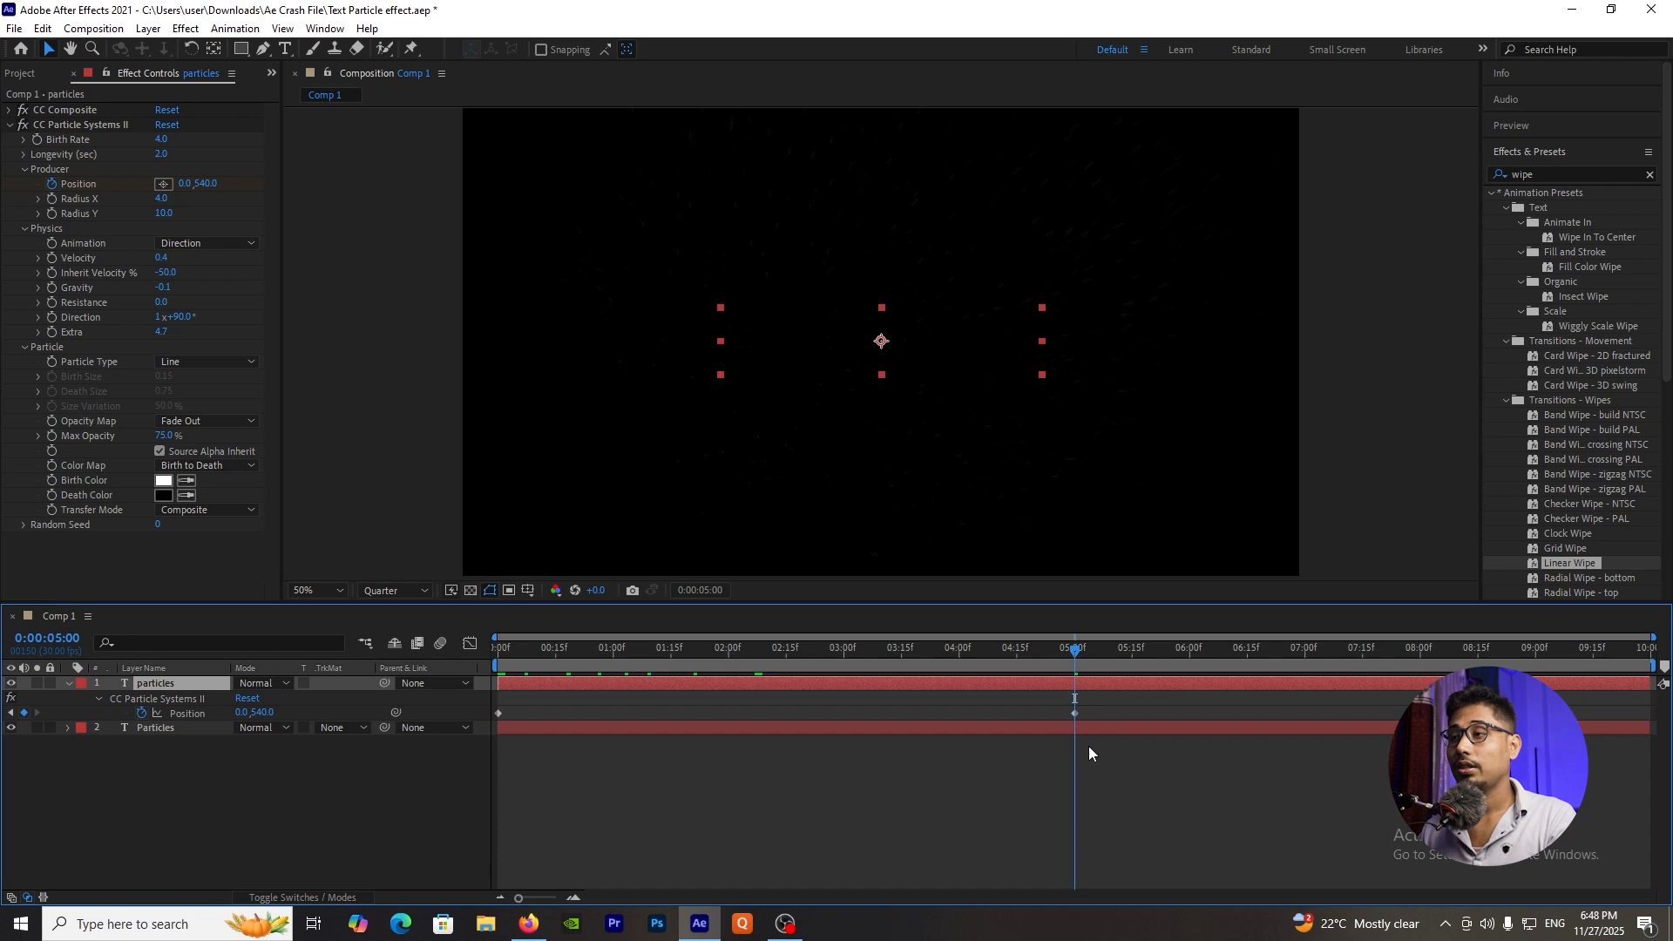
click(1059, 730)
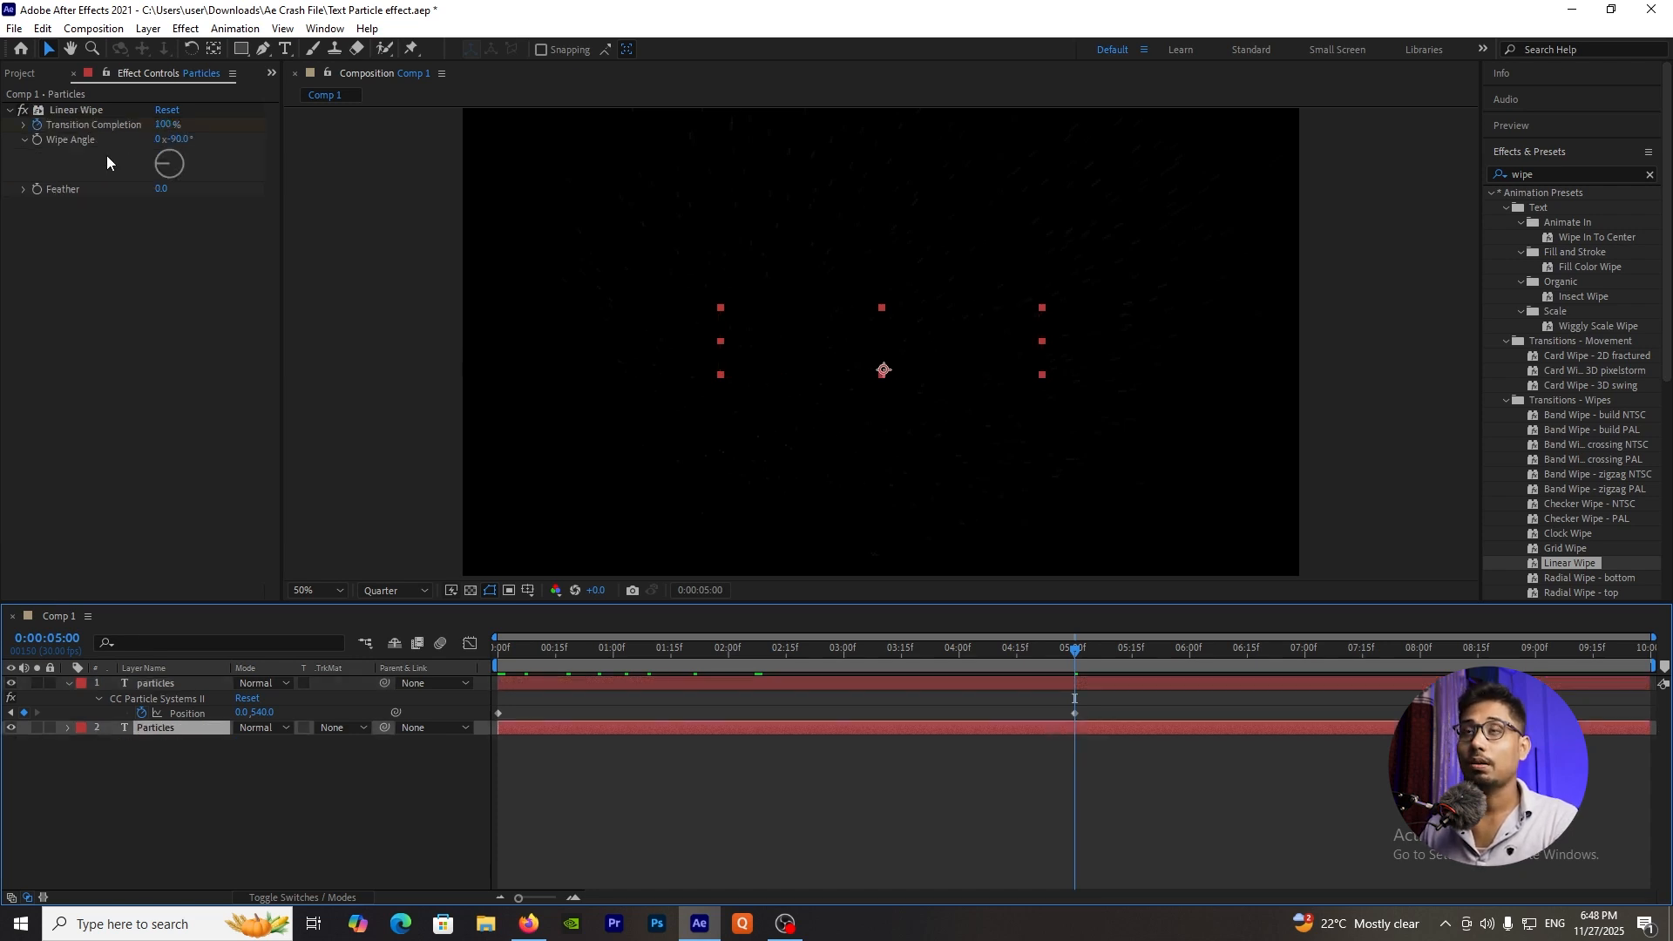
click(38, 124)
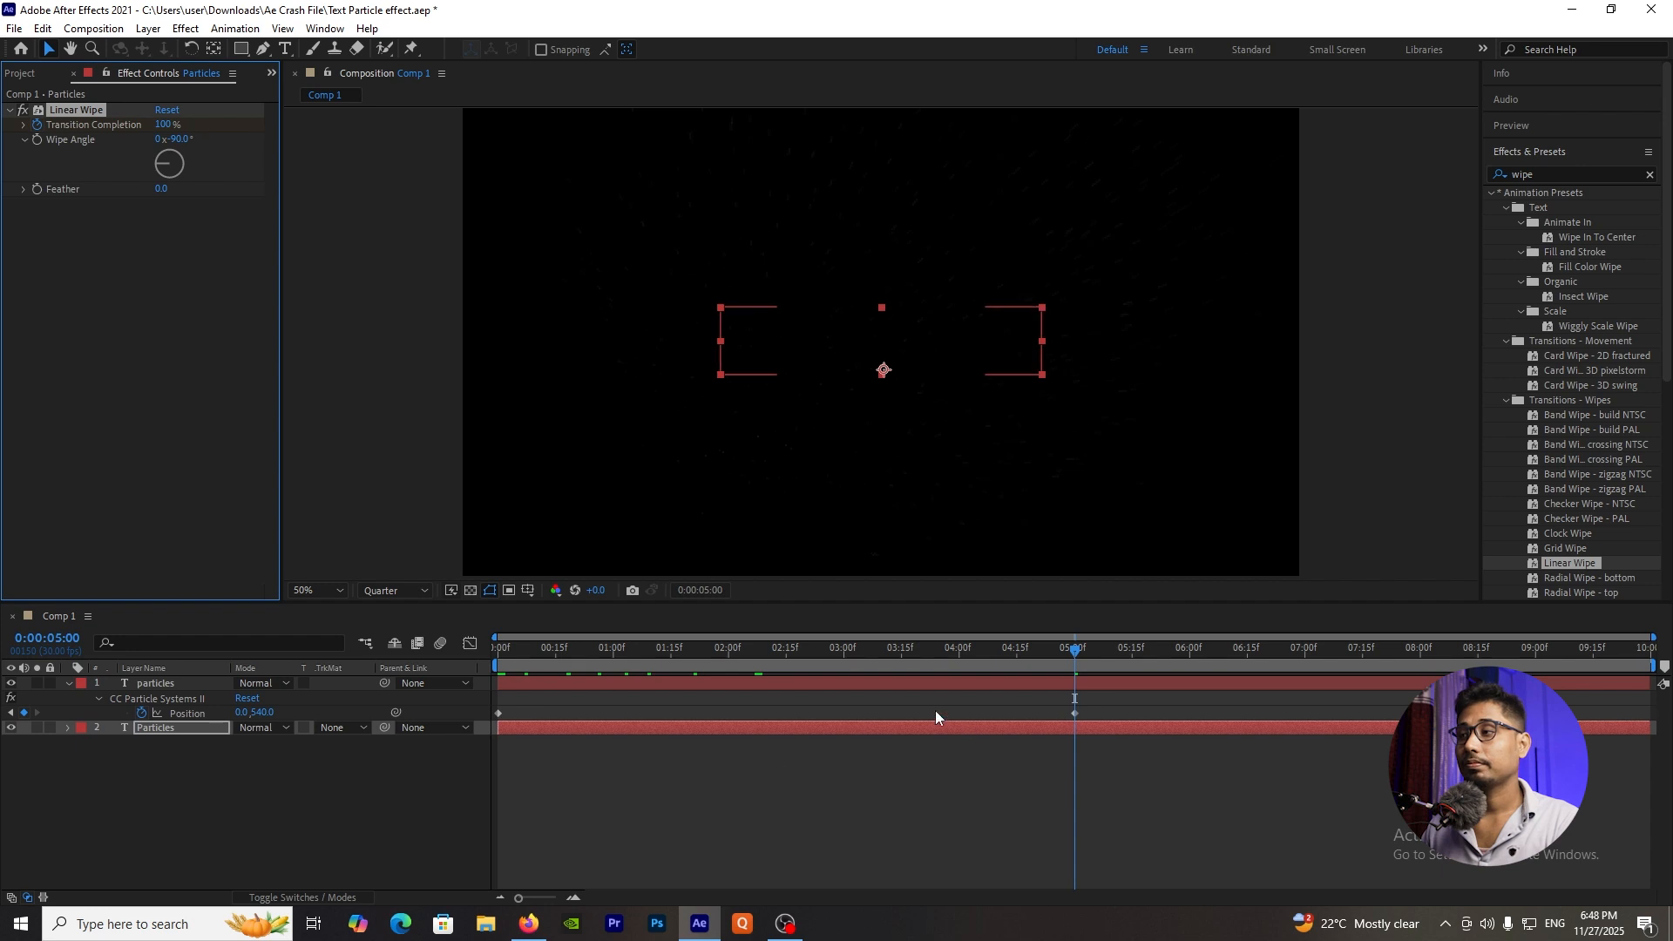
key(u)
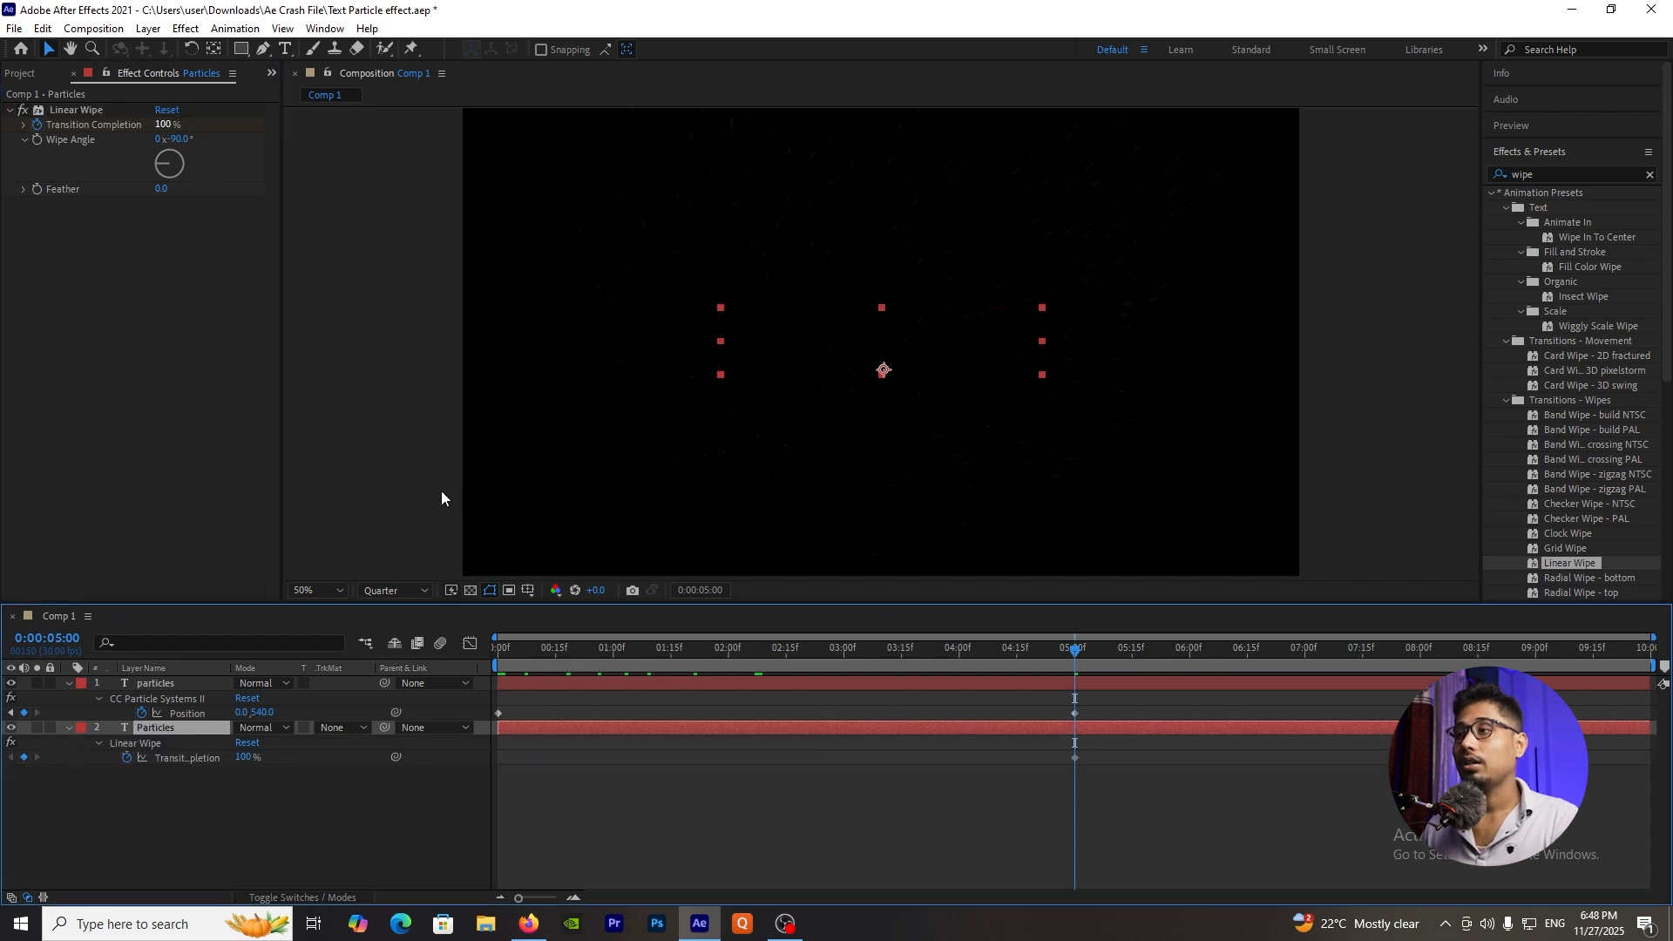
Keyframe the Linear Wipe's Transition Completion at 0% at the start of the composition and preview the animation.
key(Home)
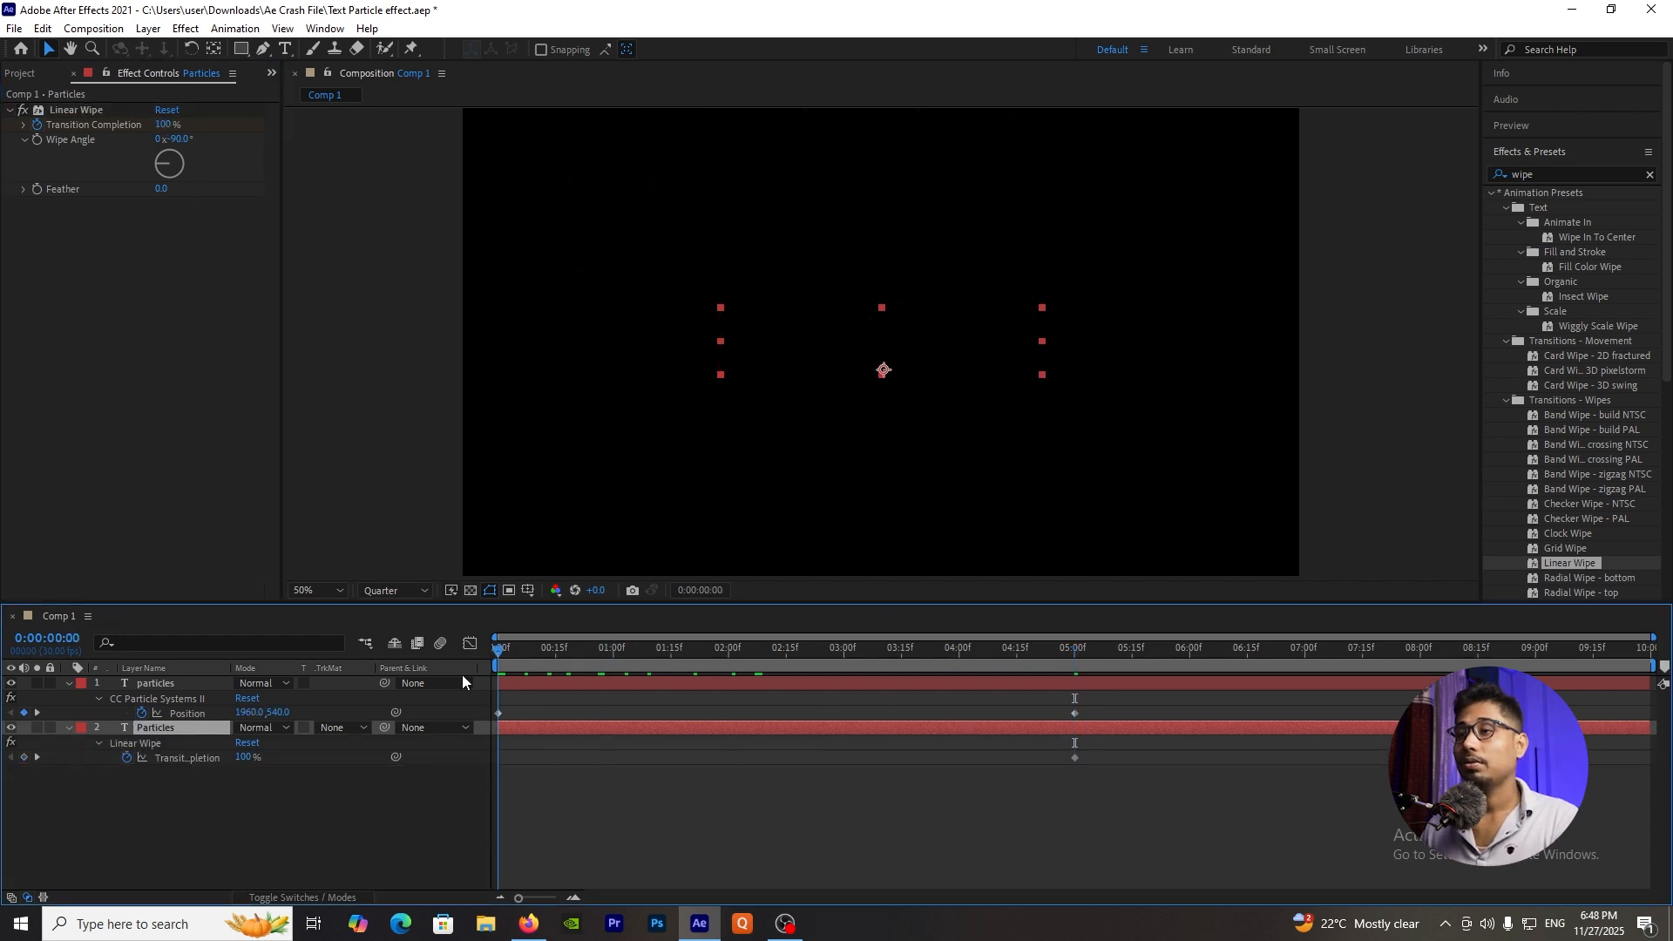
click(165, 122)
text(0)
key(Return)
key(space)
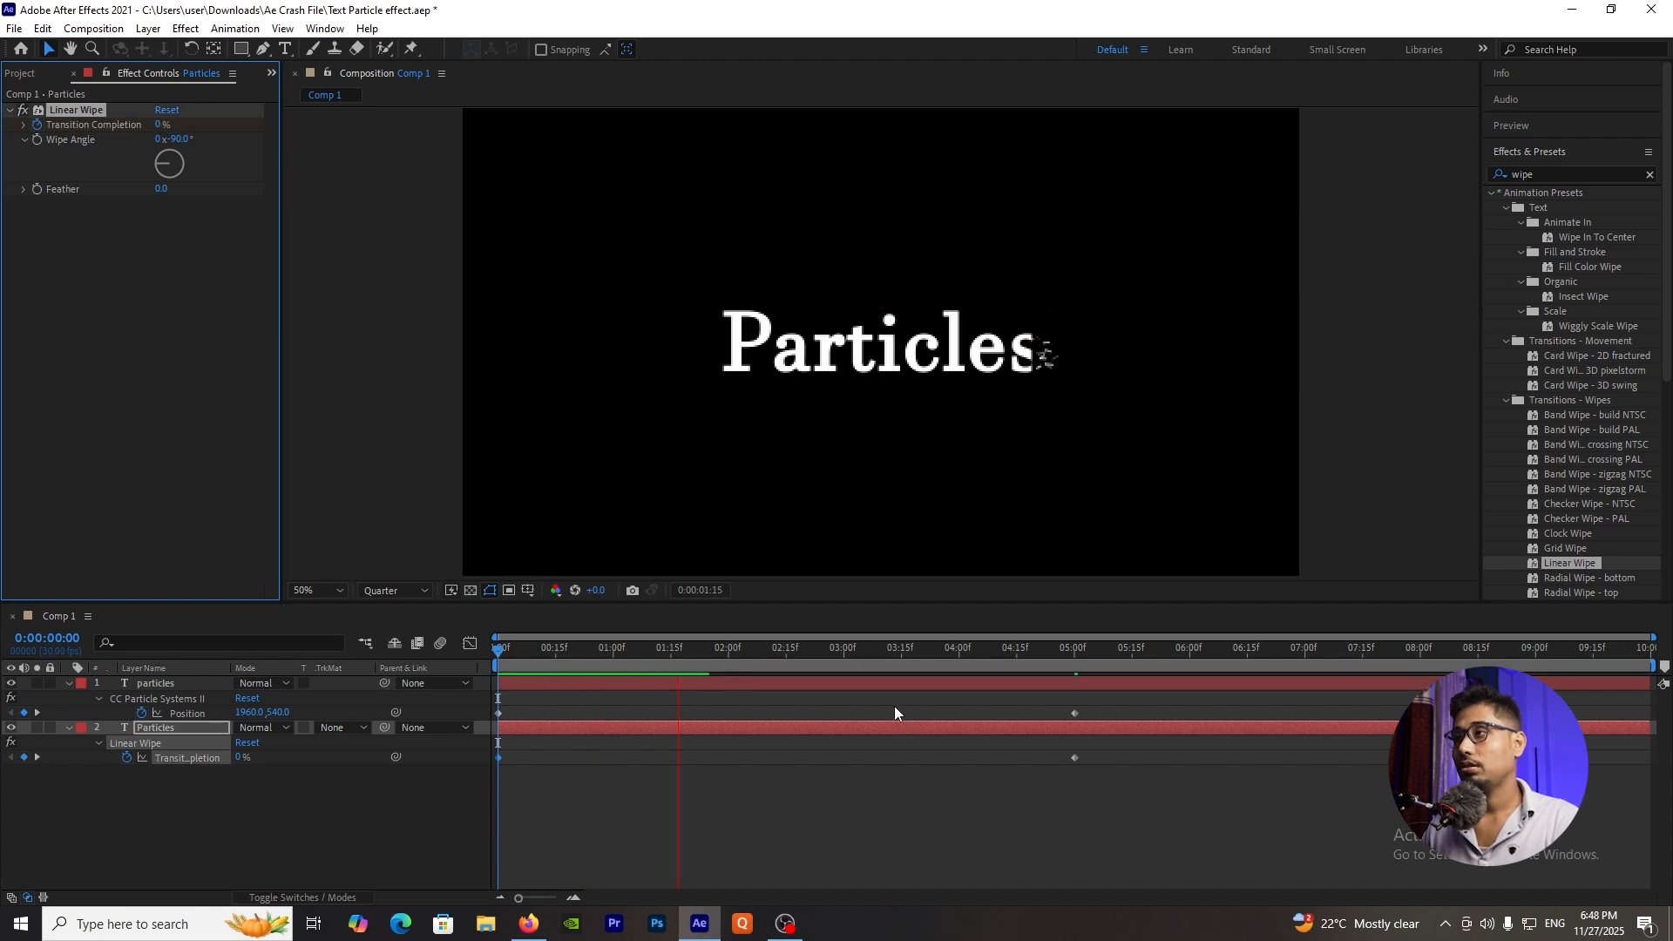